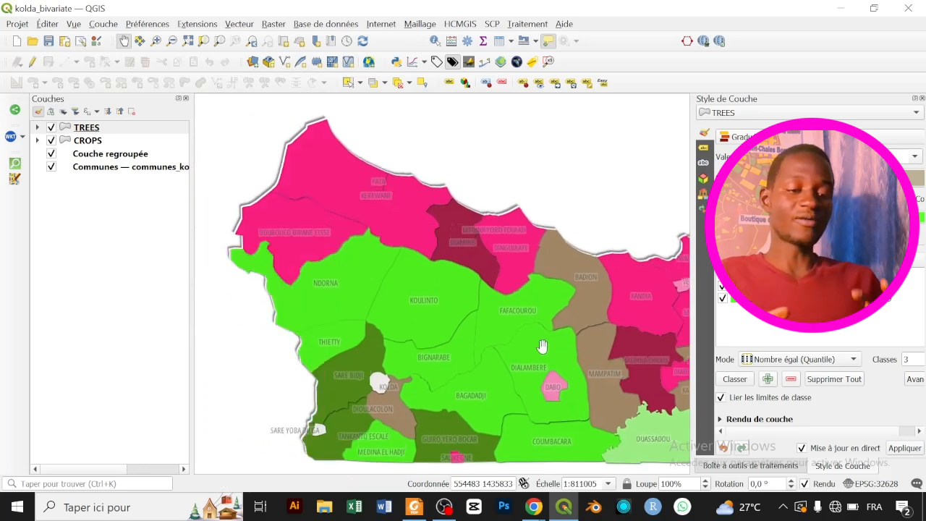
left_click_drag(447, 227, 361, 173)
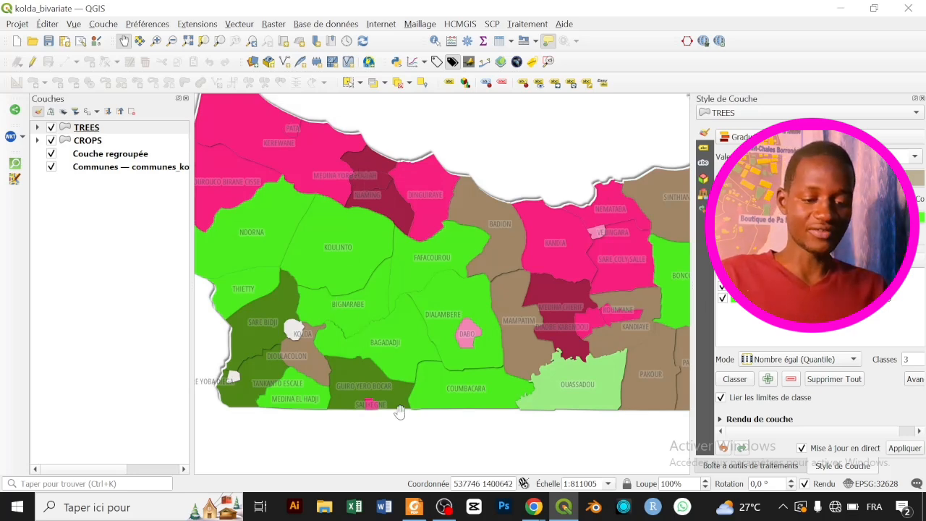
left_click_drag(514, 394, 401, 435)
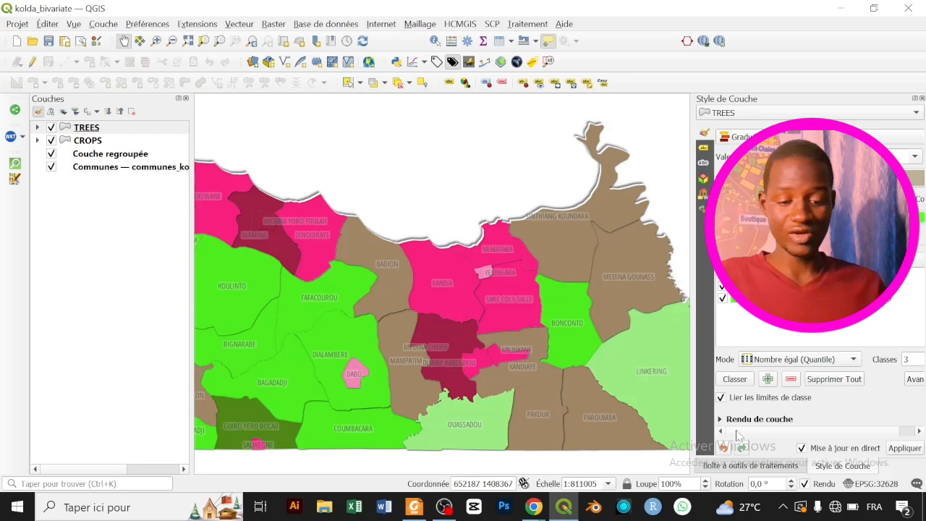
- Turn on Wi-Fi and switch to the Esri Sentinel-2 Land Cover Explorer page in Chrome
left_click(835, 506)
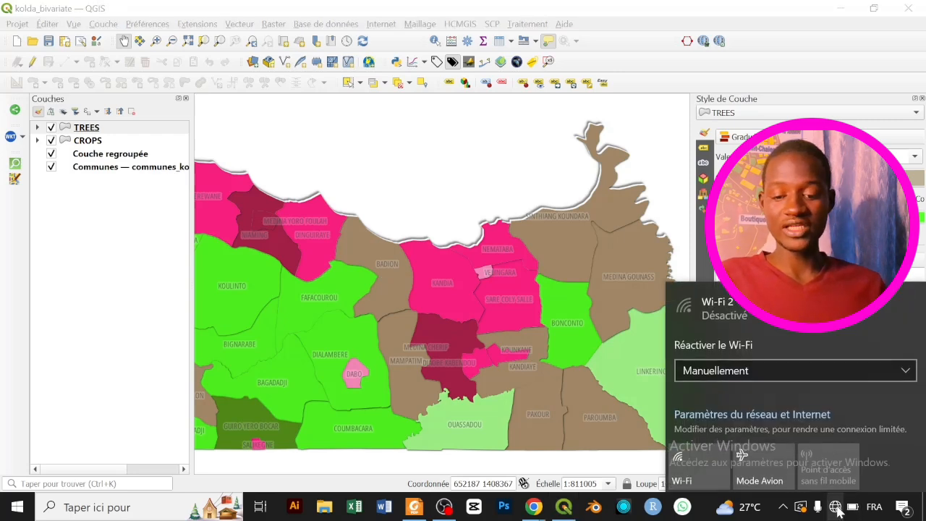
left_click(697, 464)
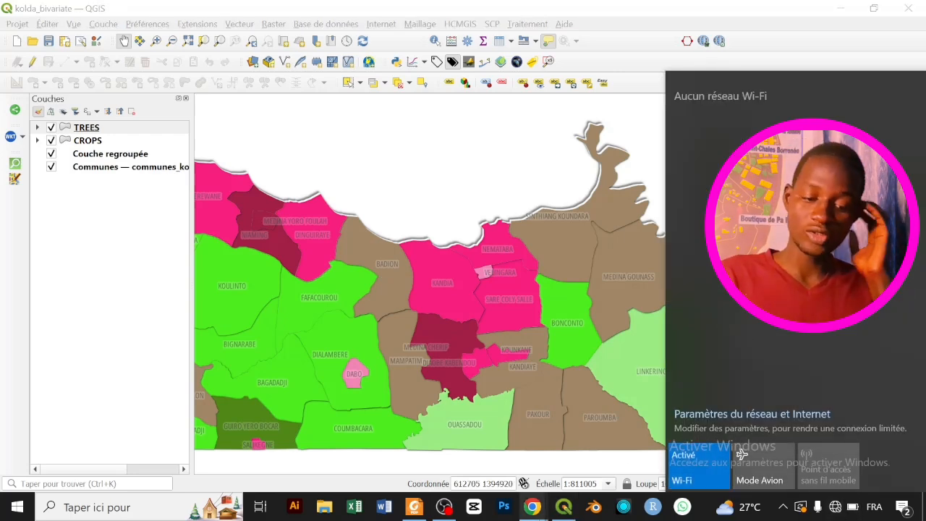
left_click(534, 508)
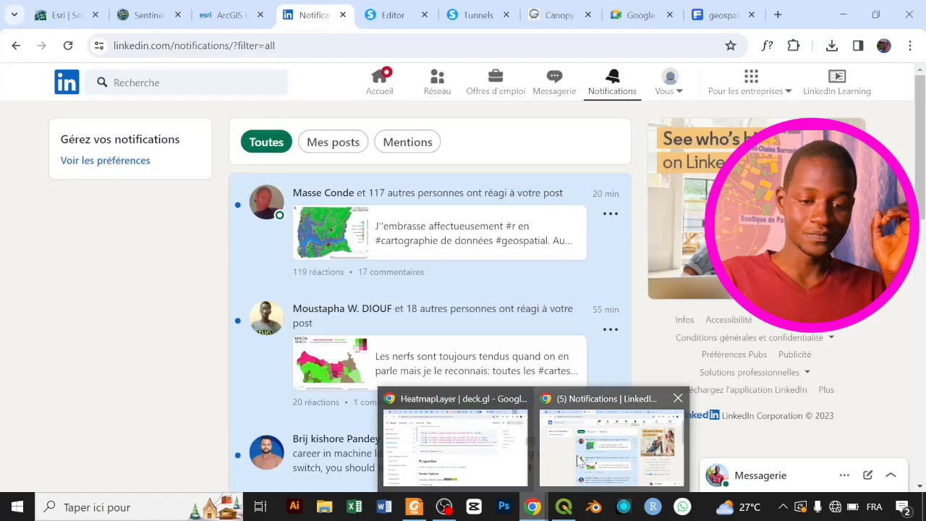
left_click(579, 460)
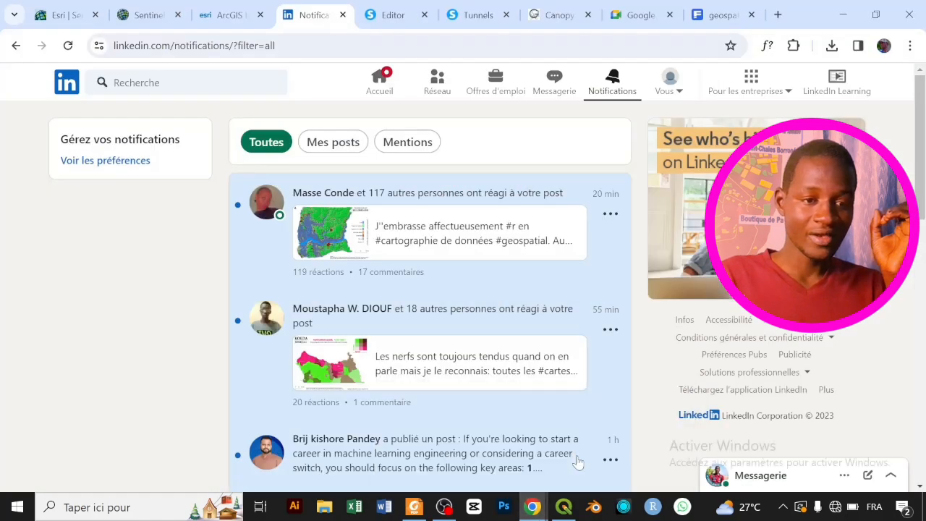
left_click(141, 15)
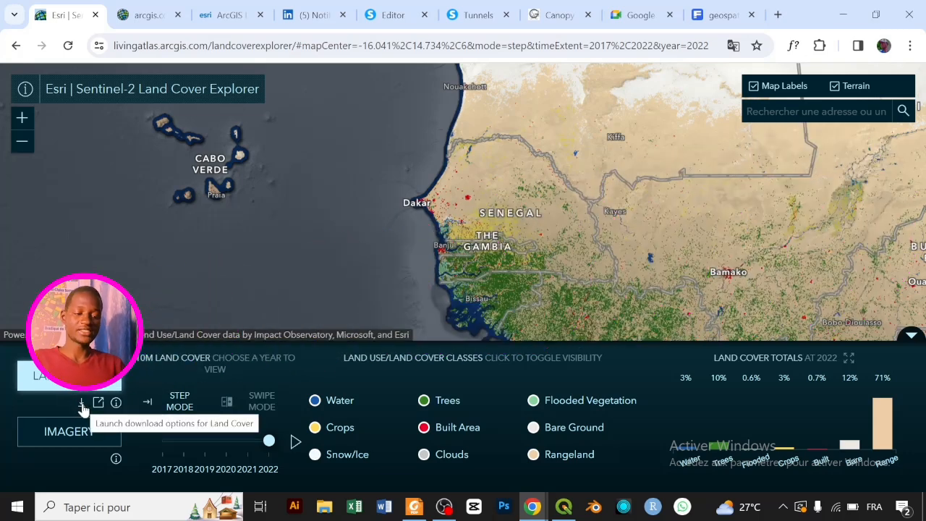
- Start downloading the 2022 Sentinel-2 land cover GeoTIFF for the tile covering Senegal, and cancel the transfer
left_click(82, 407)
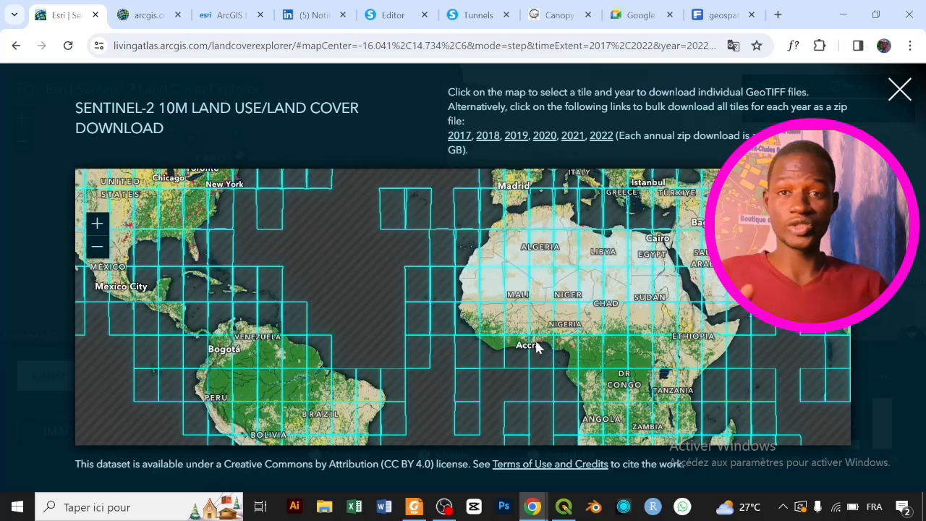
scroll(536, 347, "up", 3)
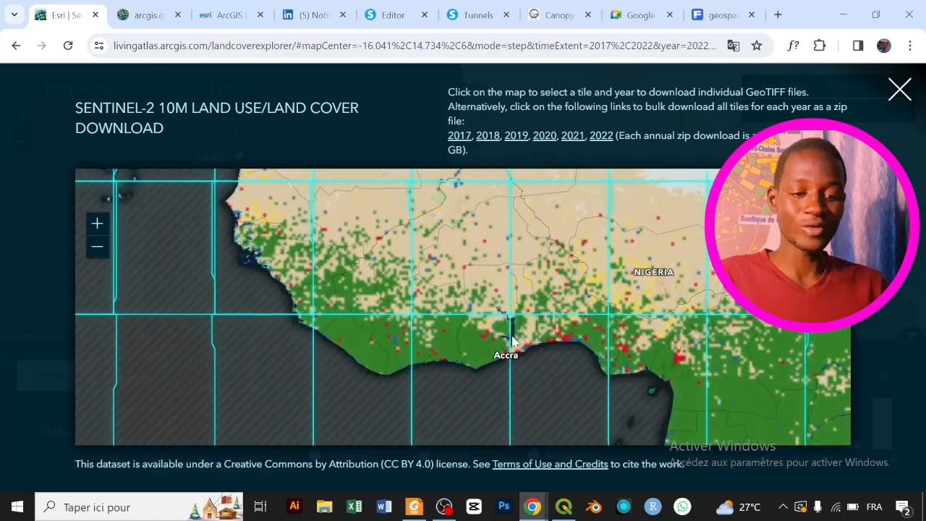
left_click_drag(326, 263, 405, 349)
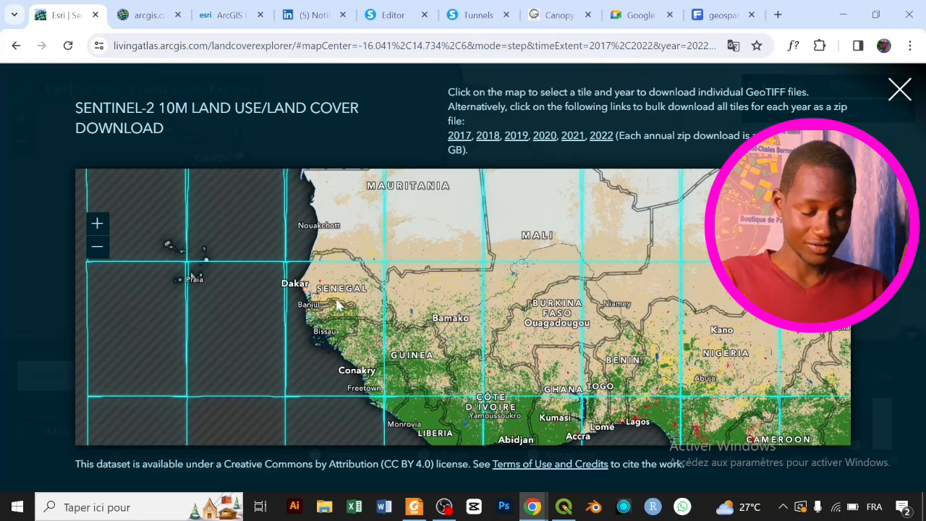
left_click(336, 303)
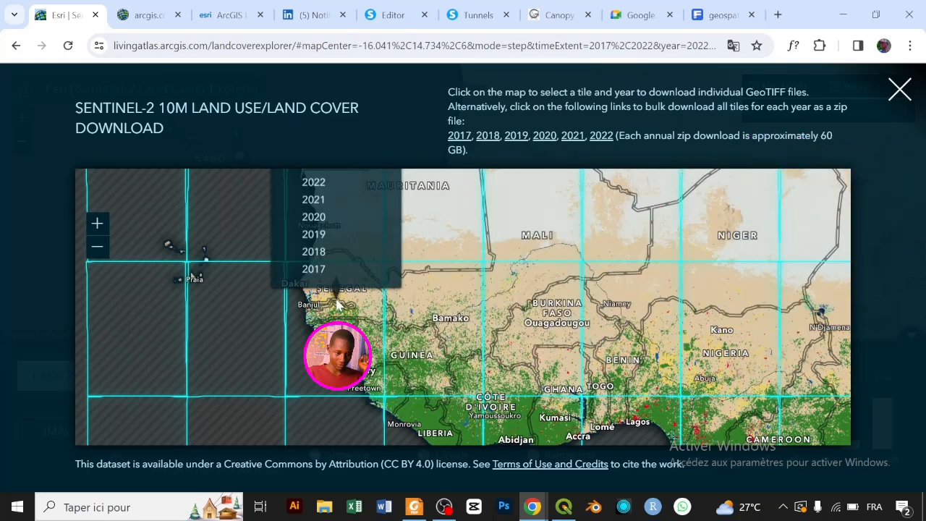
left_click(318, 183)
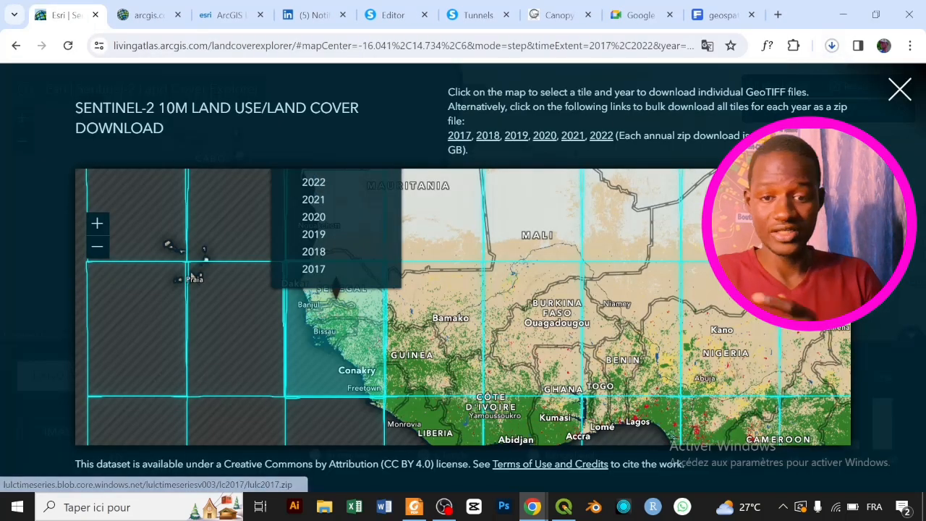
left_click(832, 47)
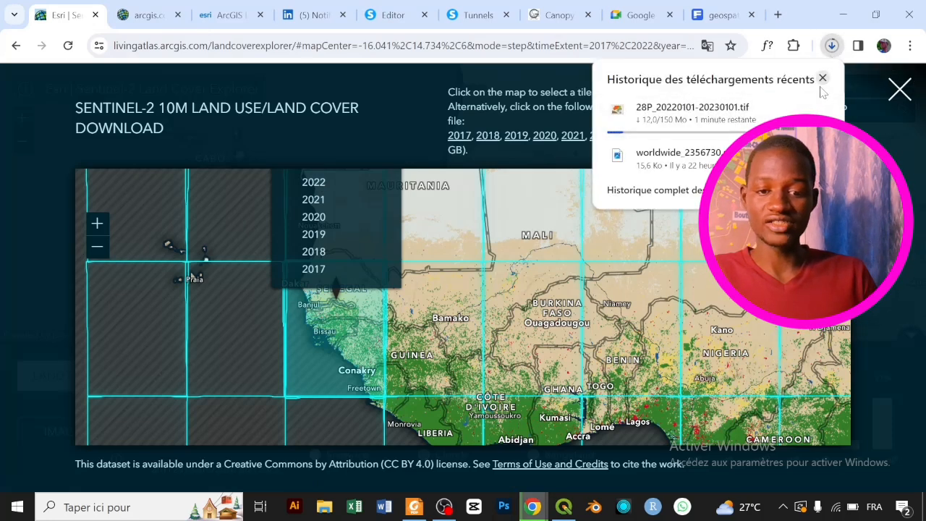
left_click(821, 109)
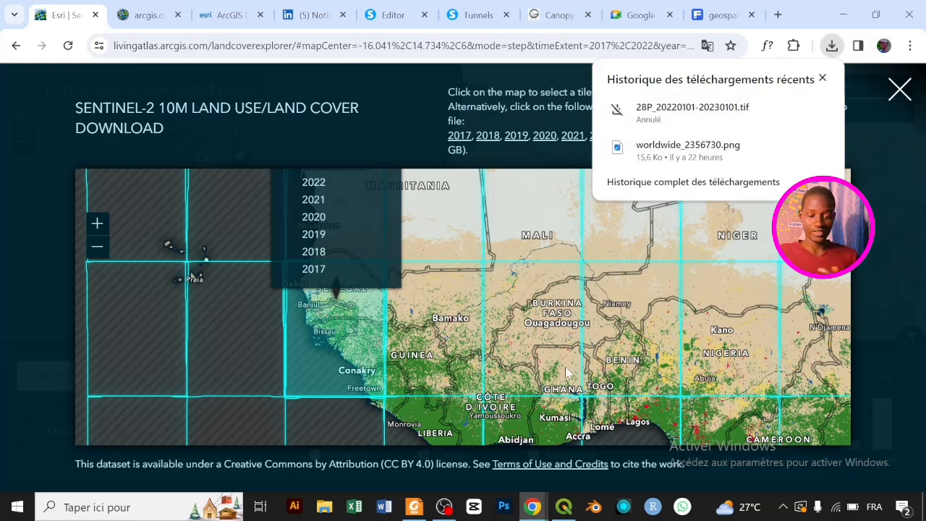
- Switch to QGIS, start a new project and load Limites_communes.shp from the SEN_ADM folder
left_click(564, 506)
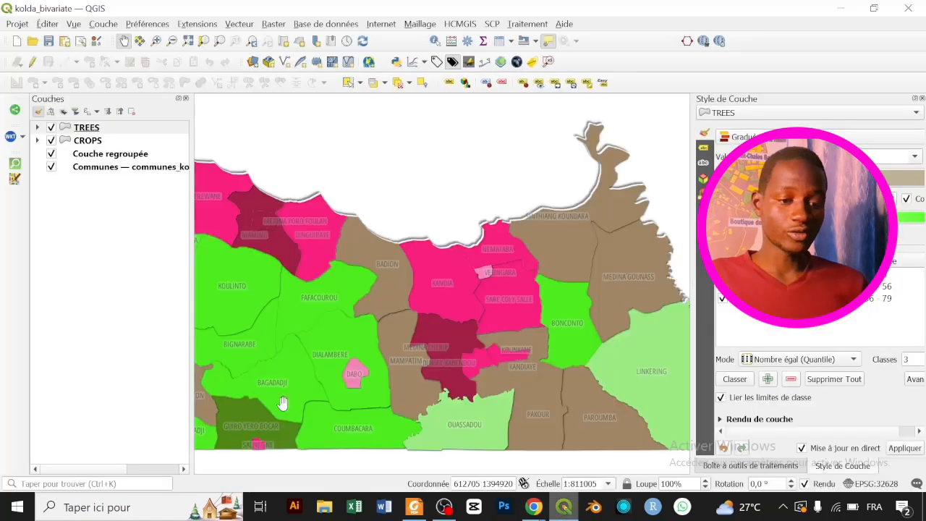
left_click(16, 42)
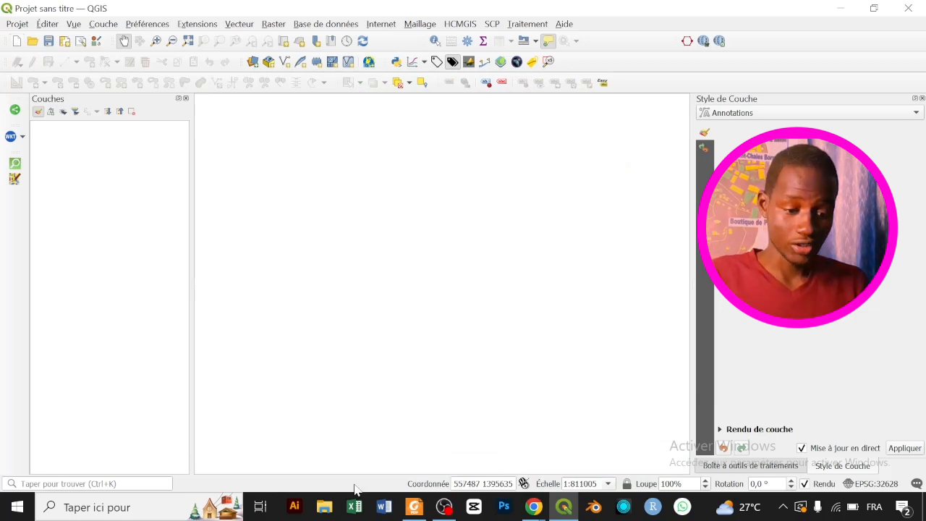
left_click(325, 509)
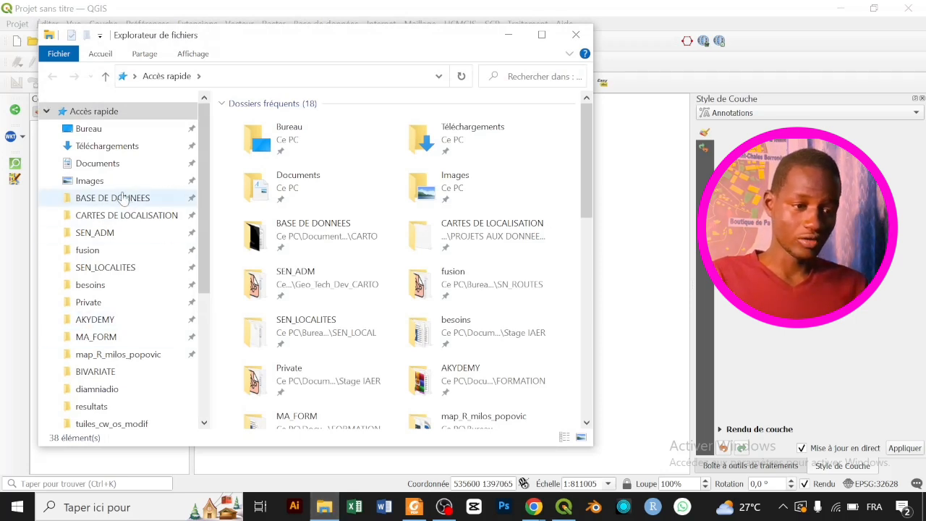
left_click(120, 234)
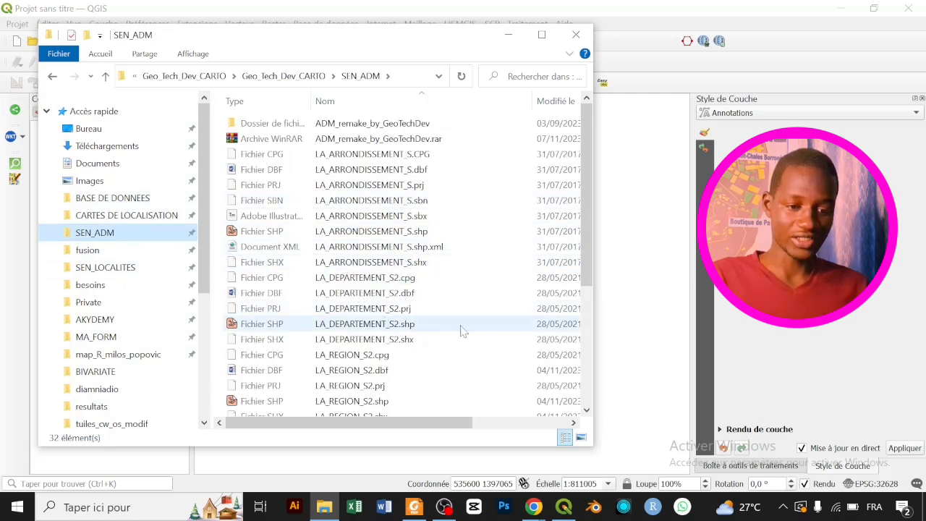
left_click(410, 309)
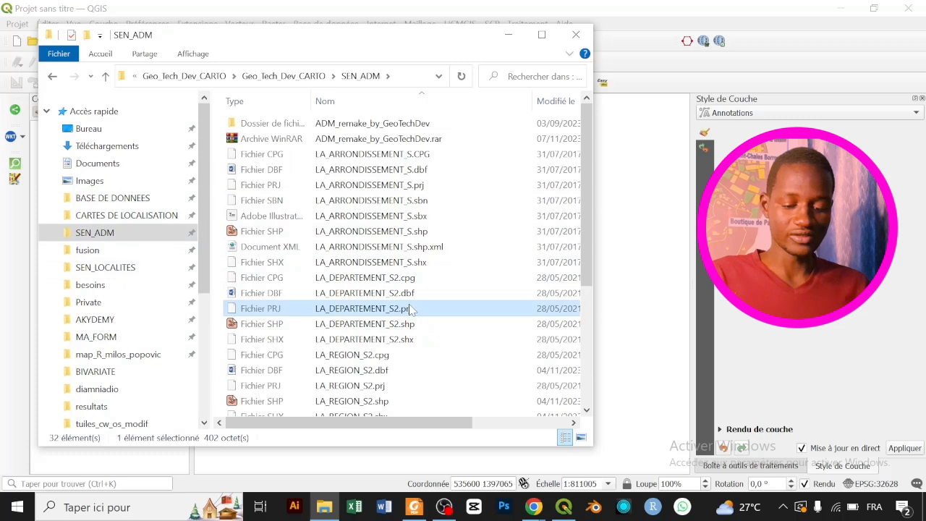
type("li")
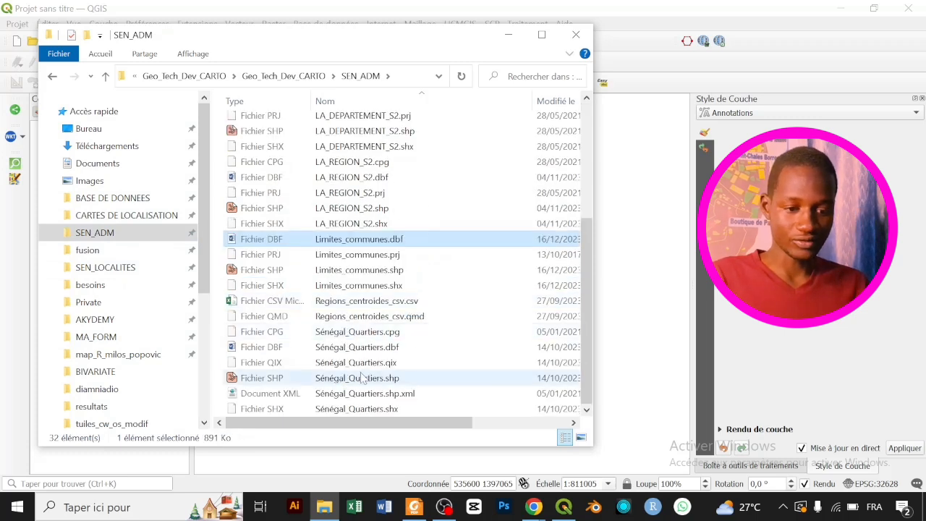
left_click(354, 271)
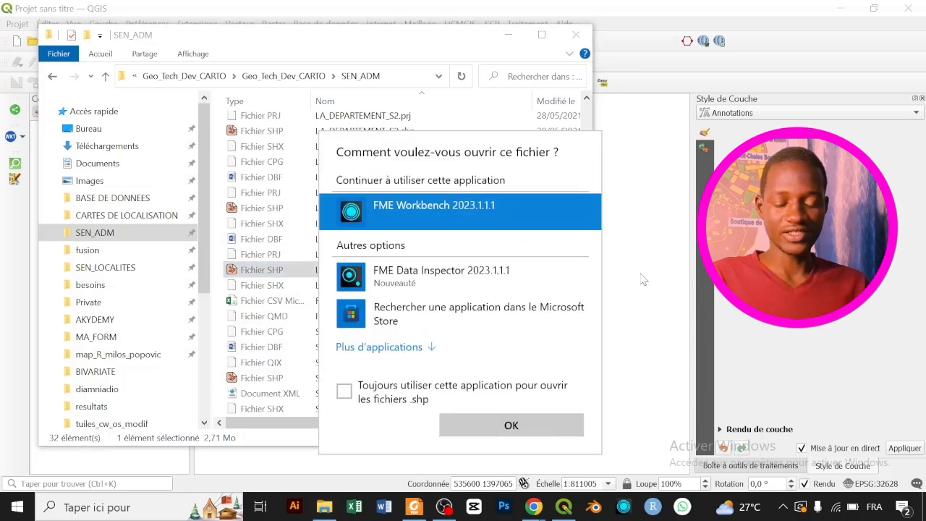
left_click(299, 275)
left_click_drag(299, 281, 620, 296)
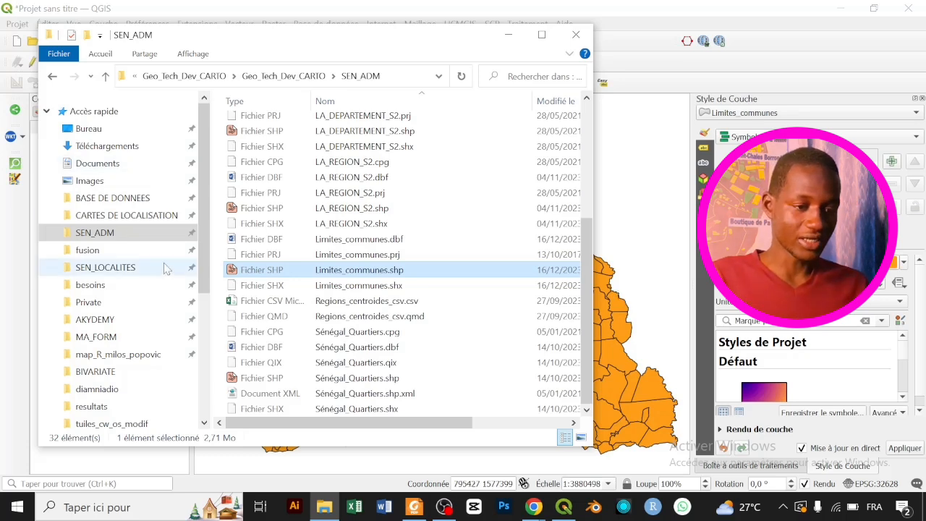
- Load the raster 28P_20220101-20230101.tif from BASE DE DONNEES > BASE2 > SENTINEL and place it beneath the Limites_communes layer
left_click(128, 198)
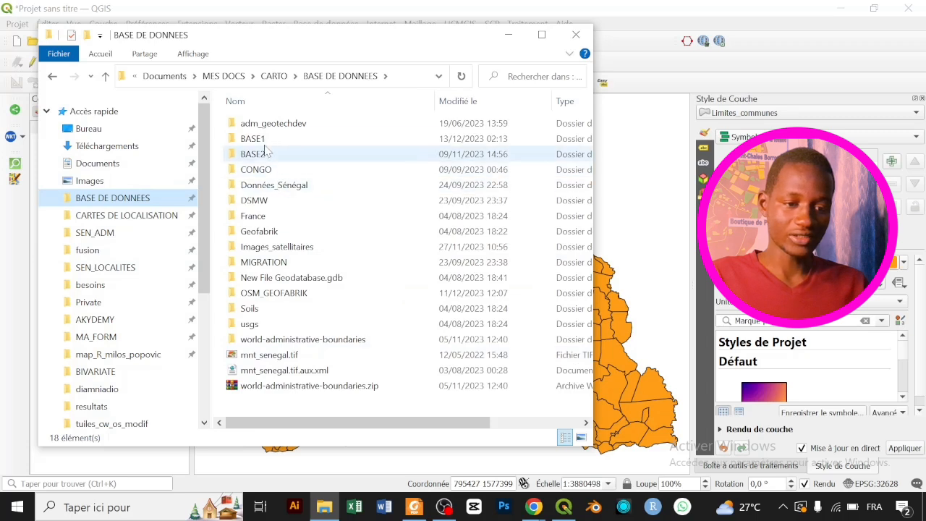
left_click(264, 154)
double_click(264, 153)
left_click(279, 185)
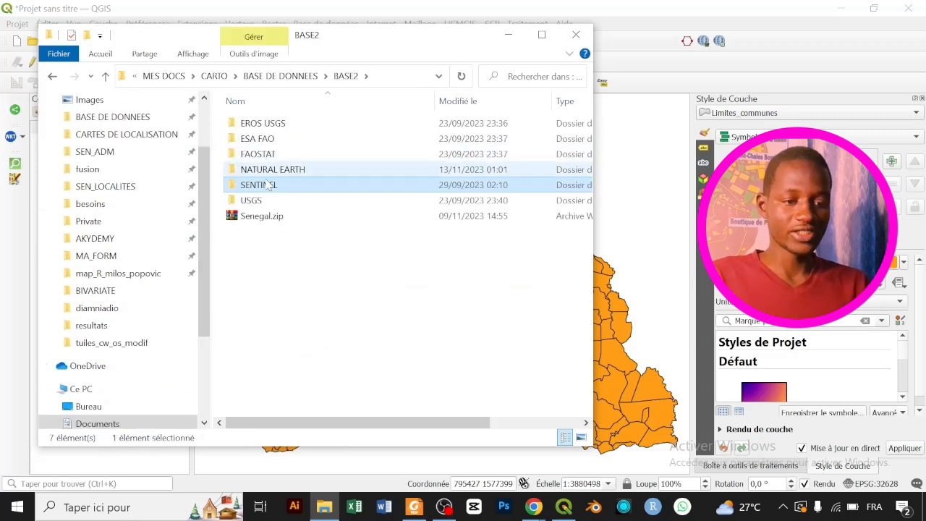
left_click(279, 186)
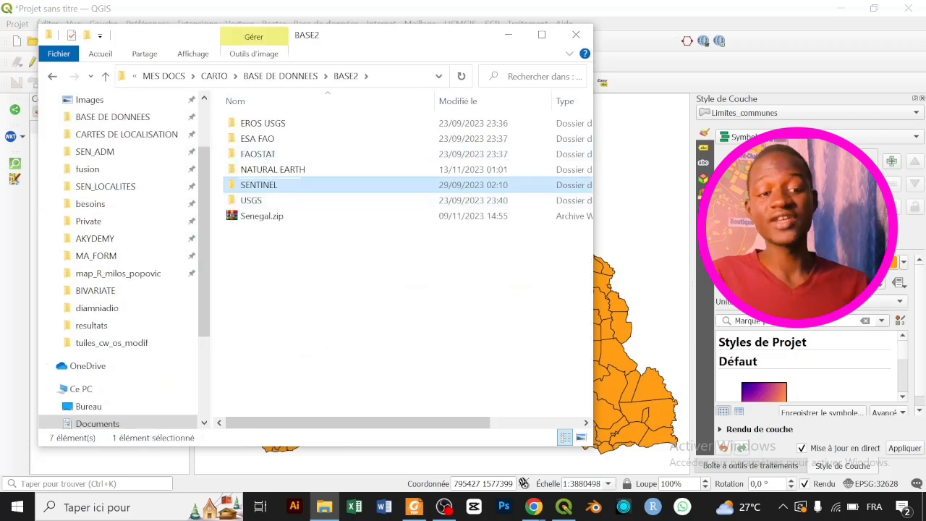
left_click(314, 188)
double_click(314, 188)
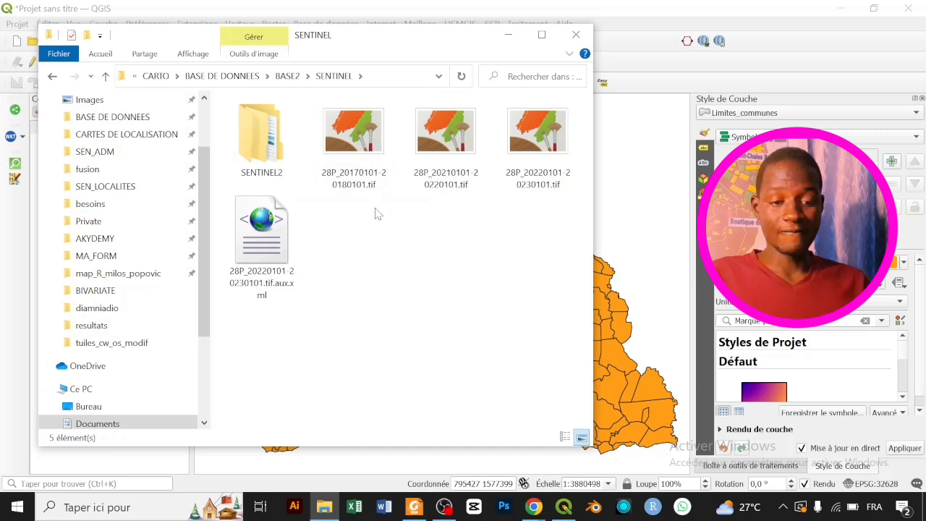
left_click(532, 165)
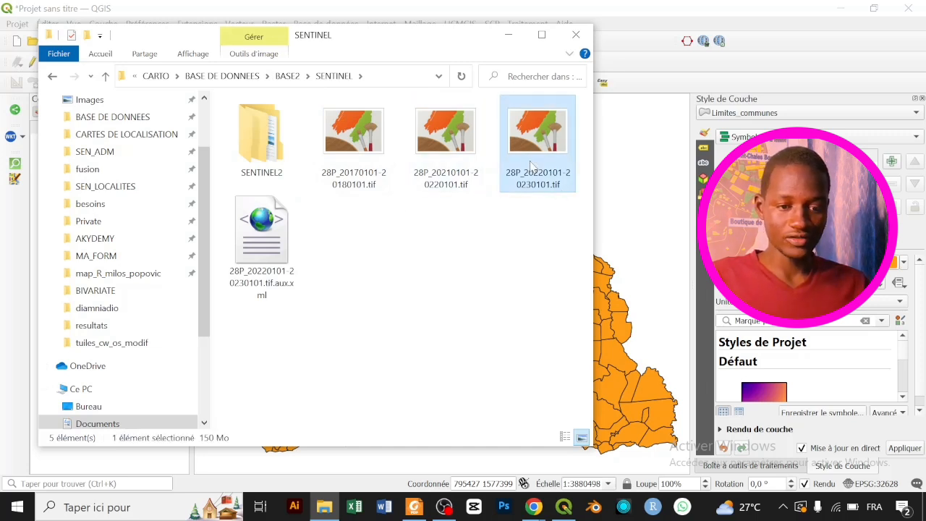
left_click_drag(532, 165, 657, 305)
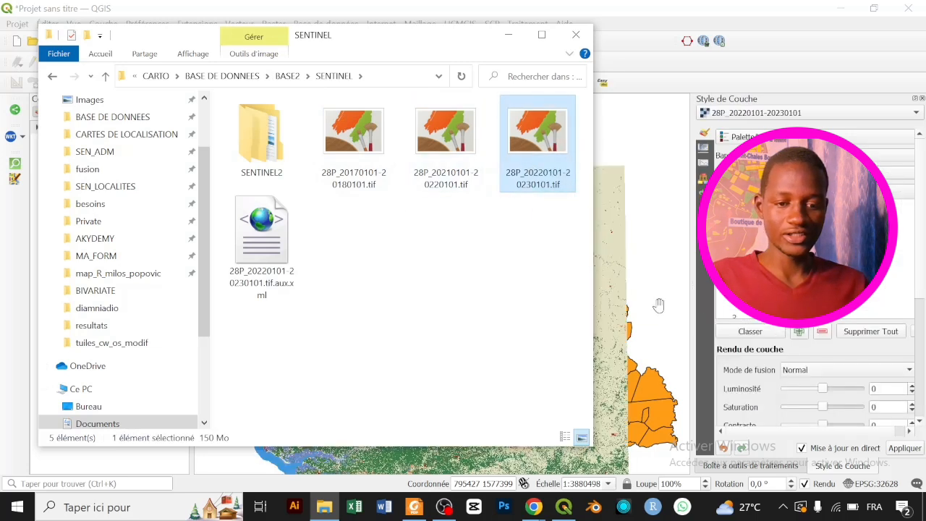
left_click(650, 86)
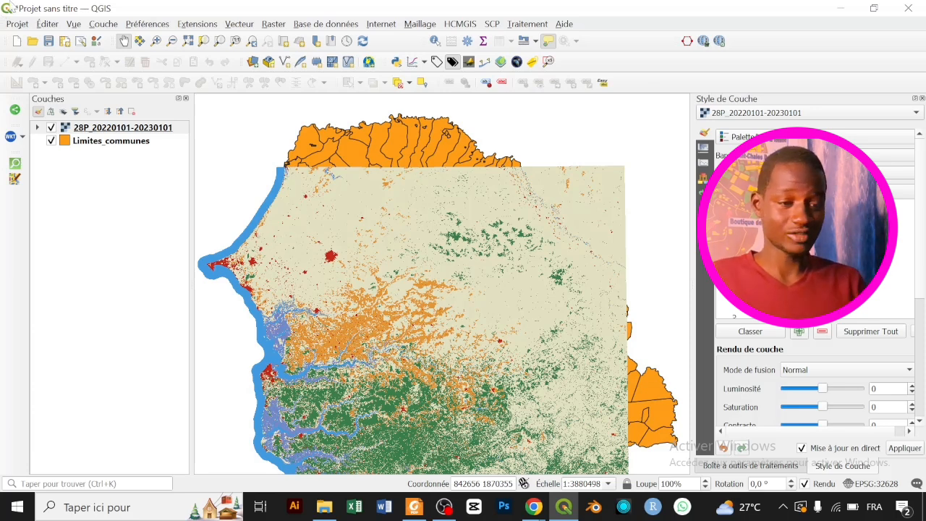
left_click_drag(145, 129, 139, 161)
left_click(127, 142)
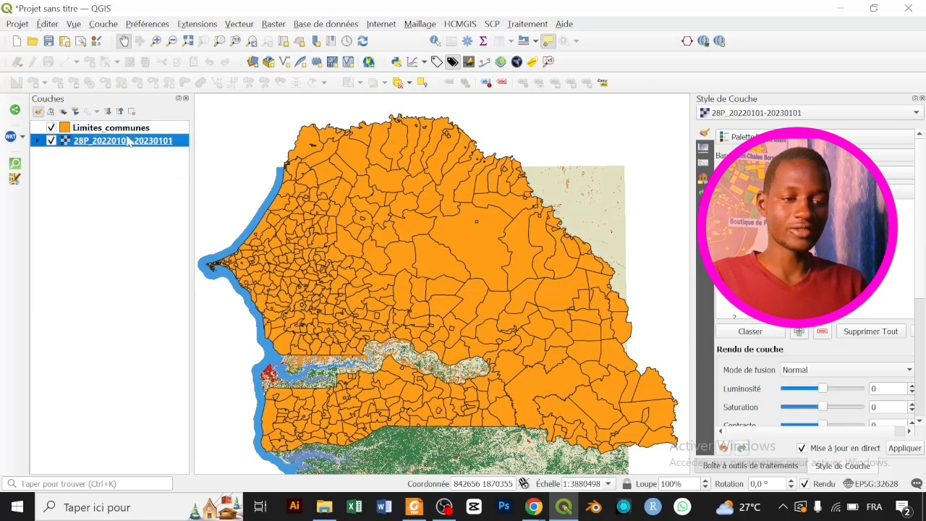
- Select the features of the Limites_communes layer by value where REG is KOLDA
left_click(148, 128)
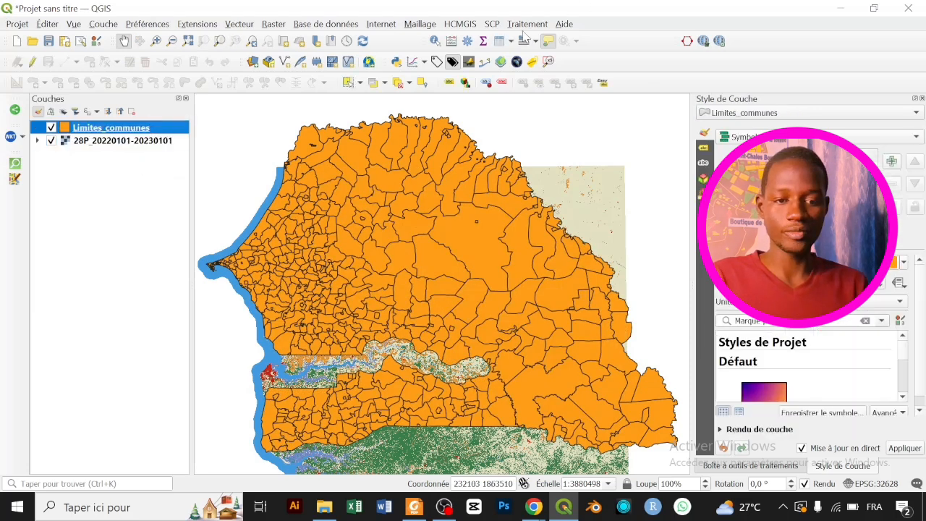
left_click(386, 82)
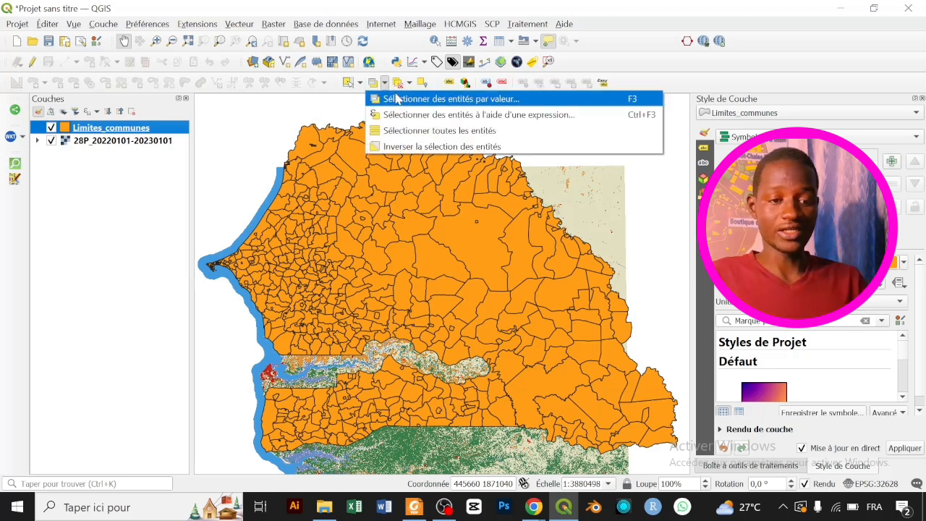
left_click(396, 99)
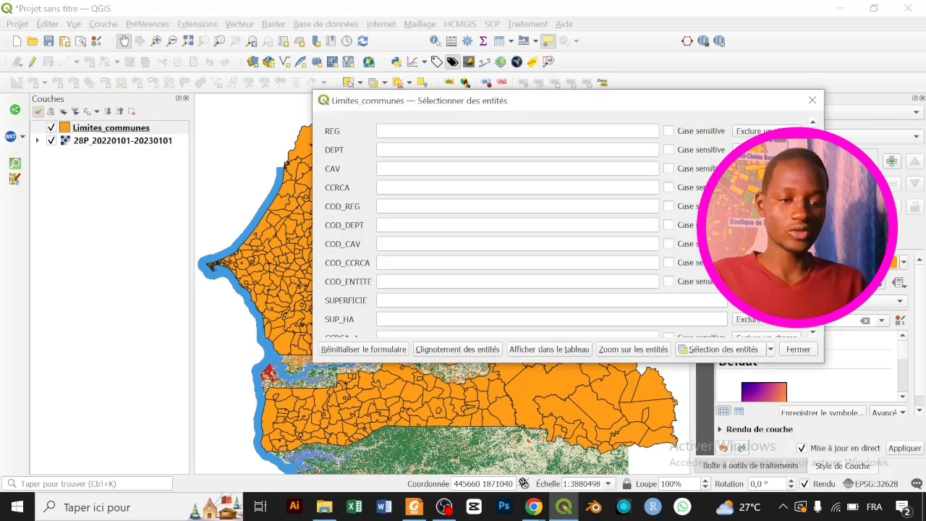
type("kol")
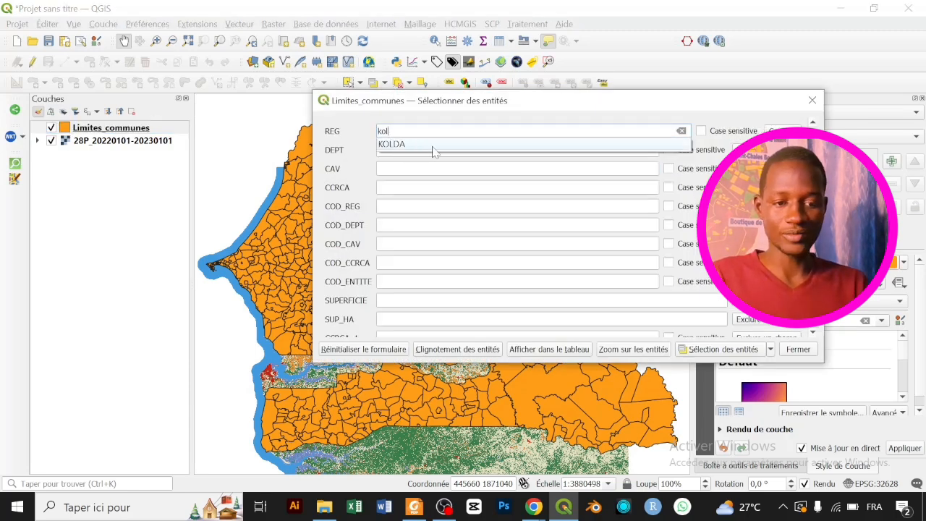
left_click(405, 144)
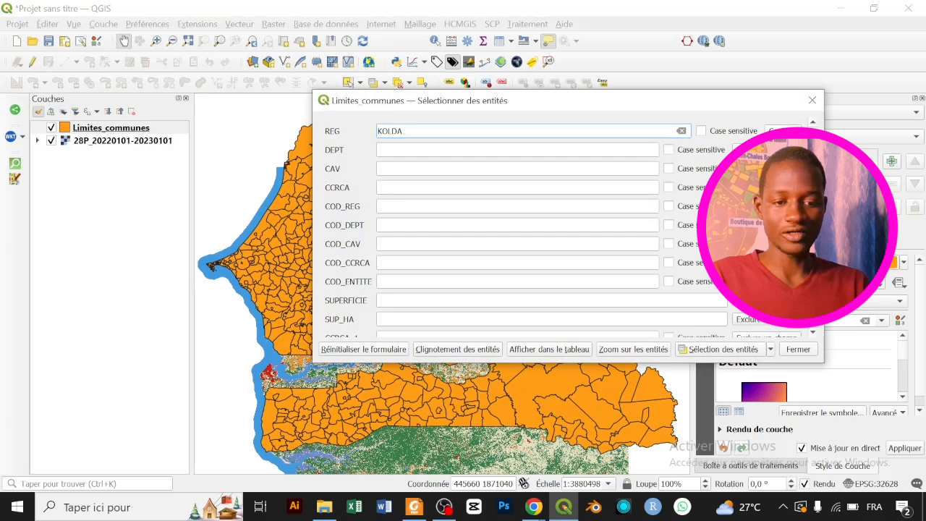
left_click(709, 351)
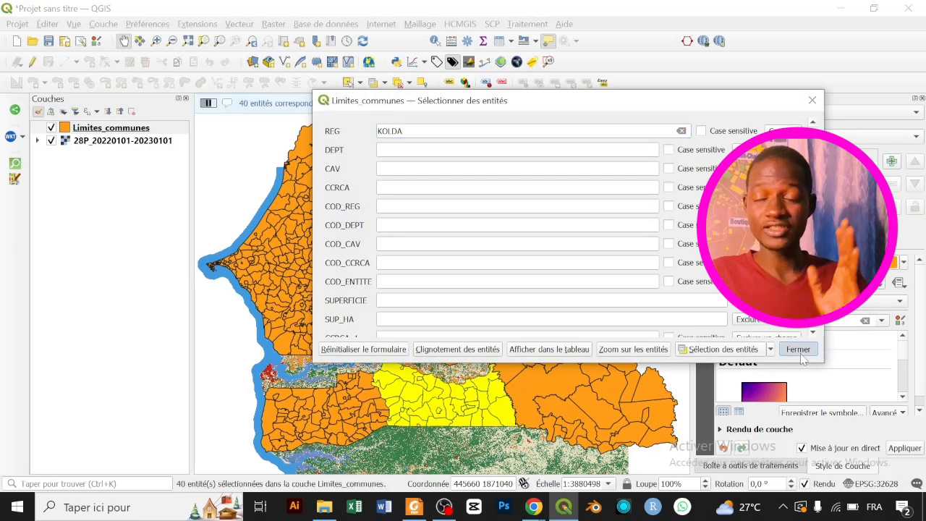
left_click(800, 351)
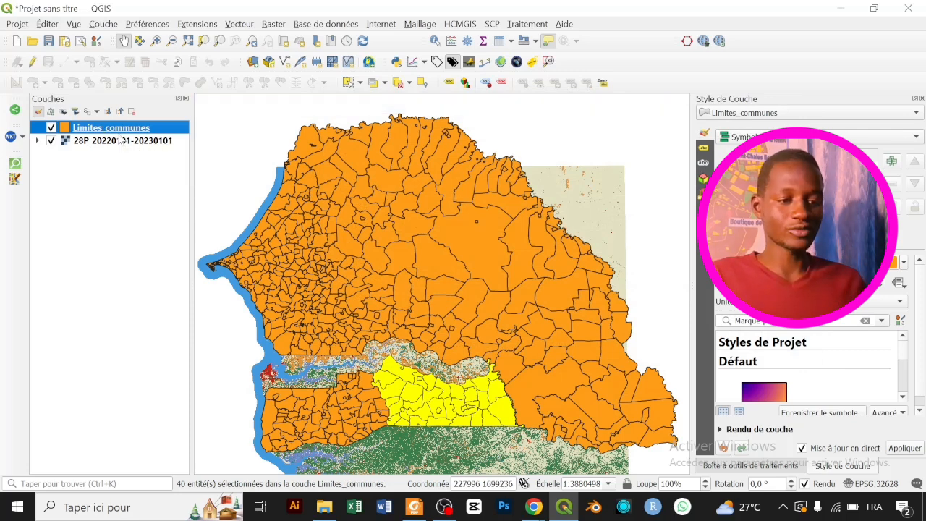
- Export the selected communes as the ESRI Shapefile communes.shp into a new desktop folder named bivariate_kolda, adding it to the map
right_click(119, 130)
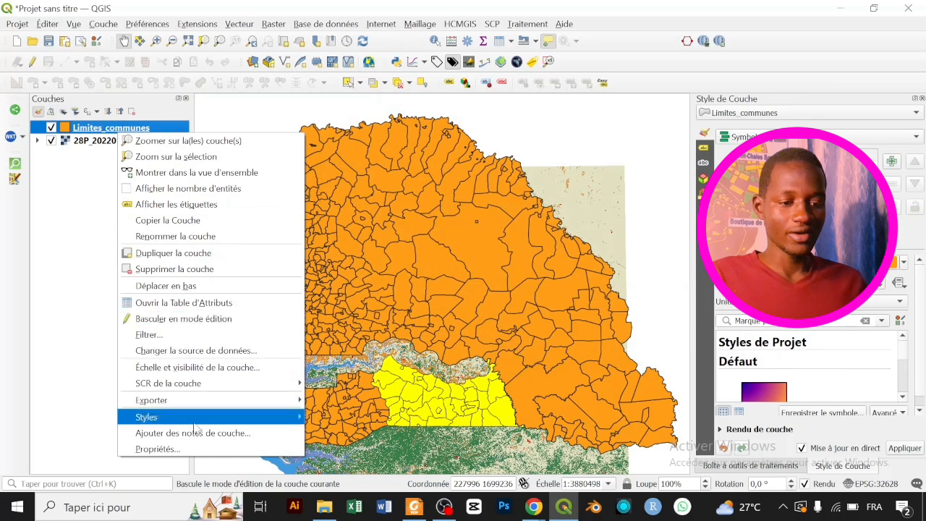
mouse_move(230, 403)
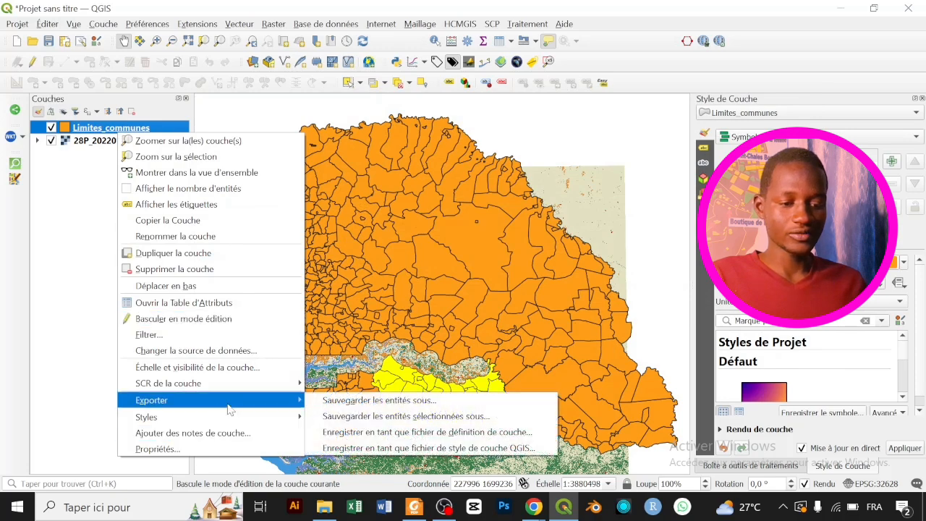
left_click(376, 417)
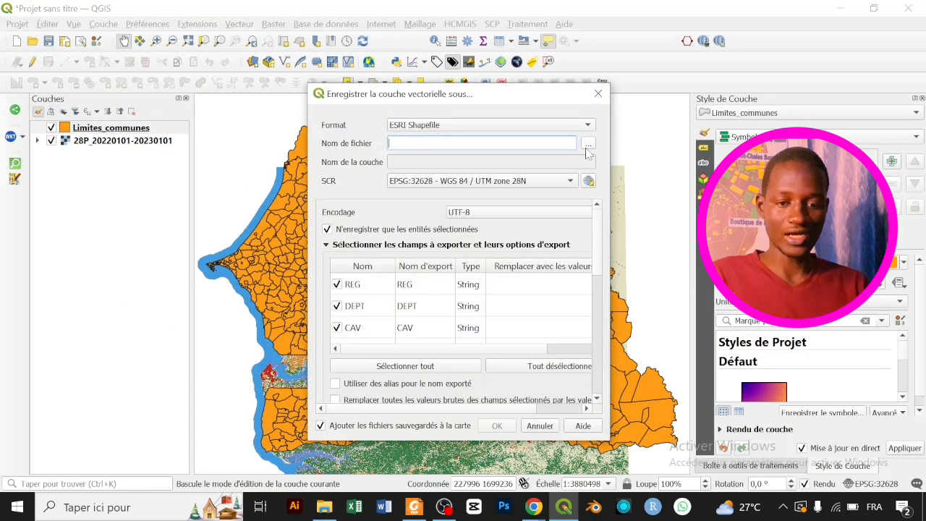
left_click(588, 147)
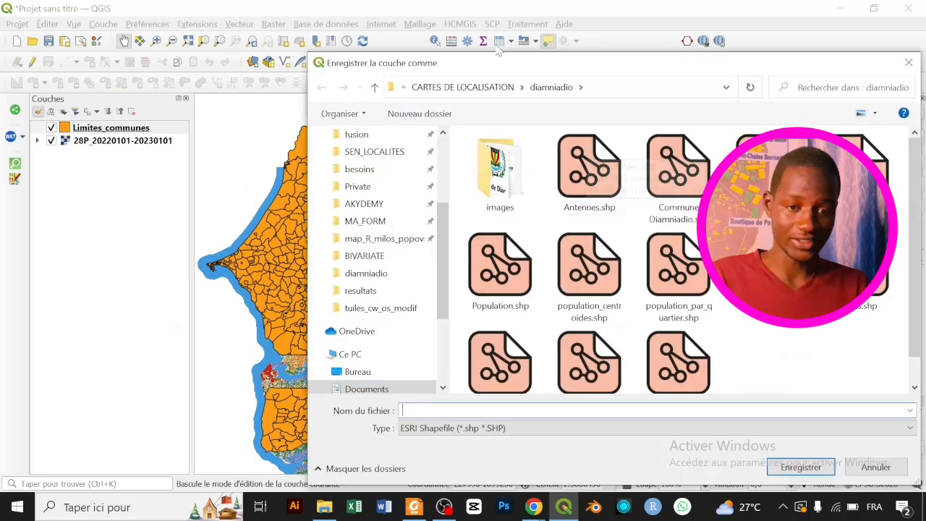
left_click(386, 371)
left_click(409, 115)
type("bi")
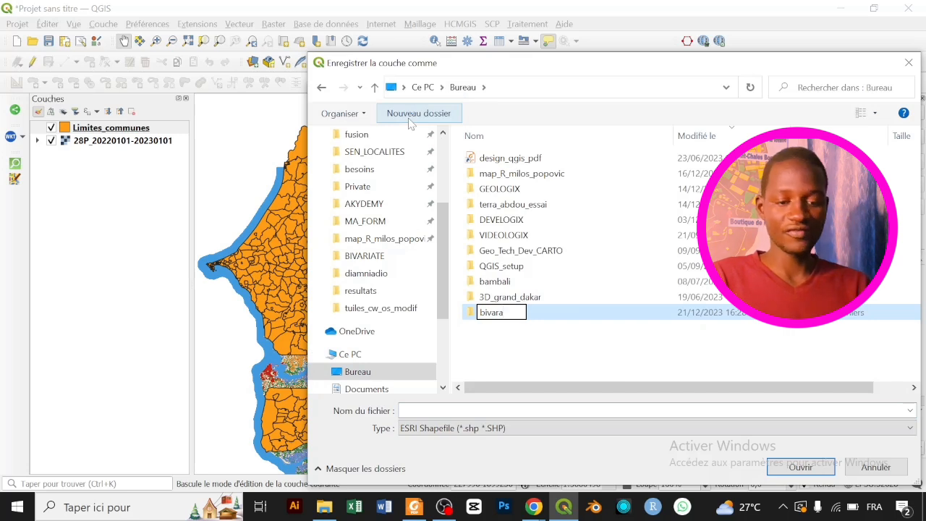
type("variate_kolda")
key("Return")
key("Return")
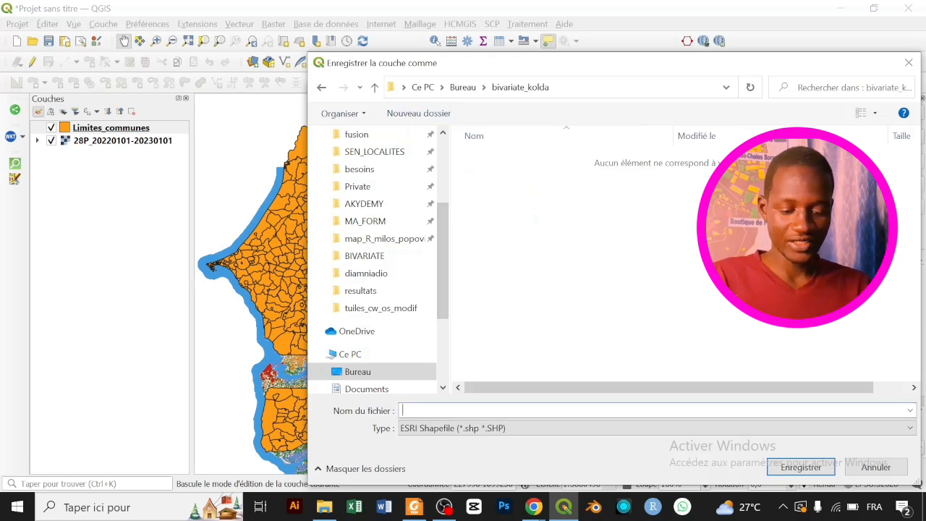
type("commune")
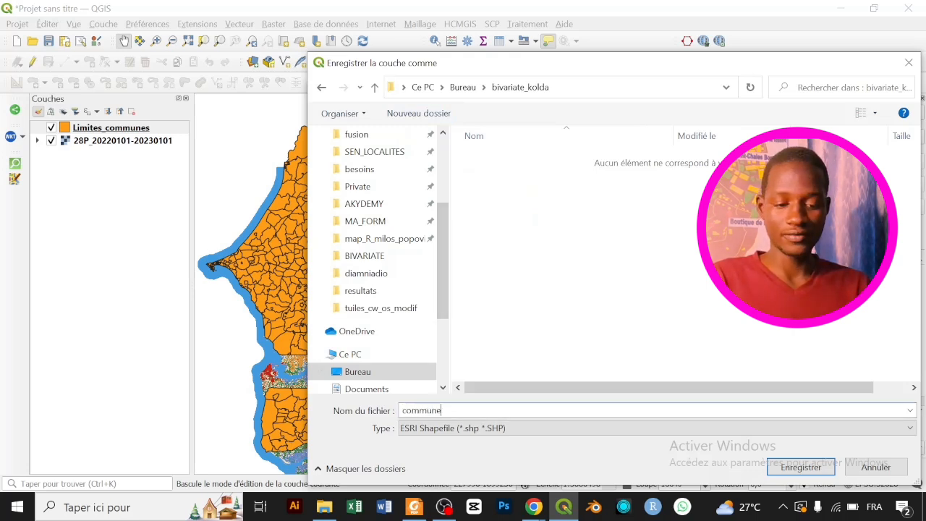
key("Return")
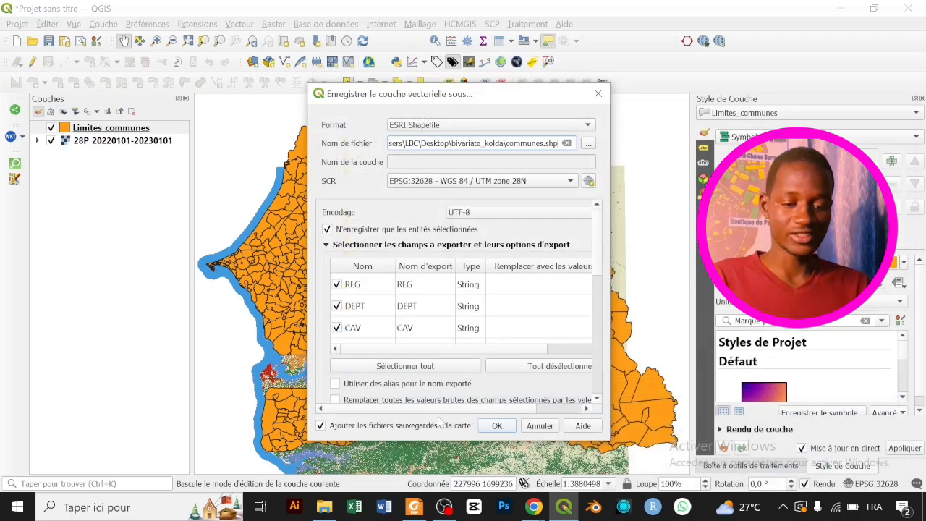
key("Return")
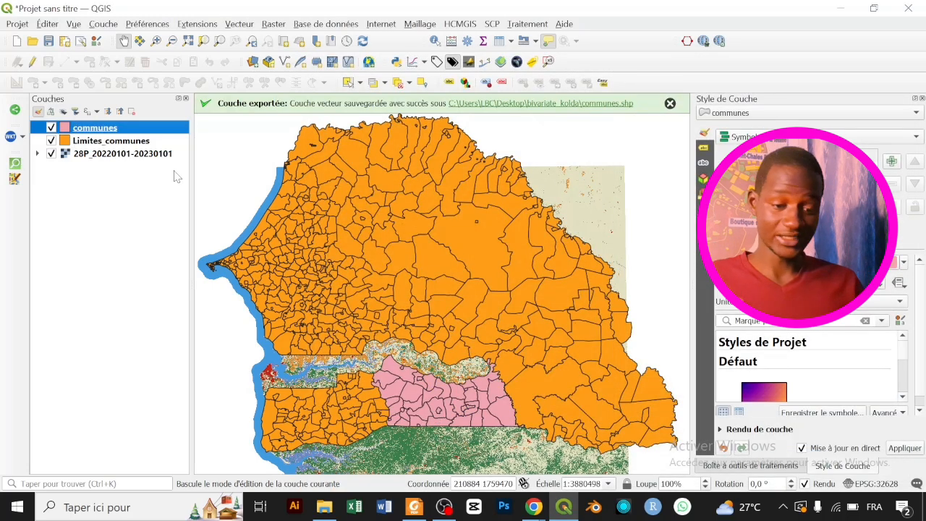
left_click(100, 154)
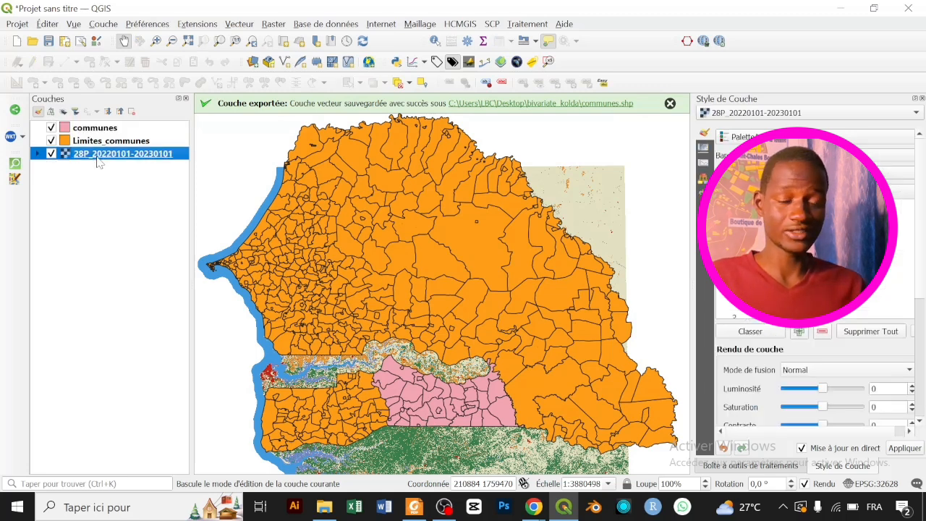
left_click(274, 24)
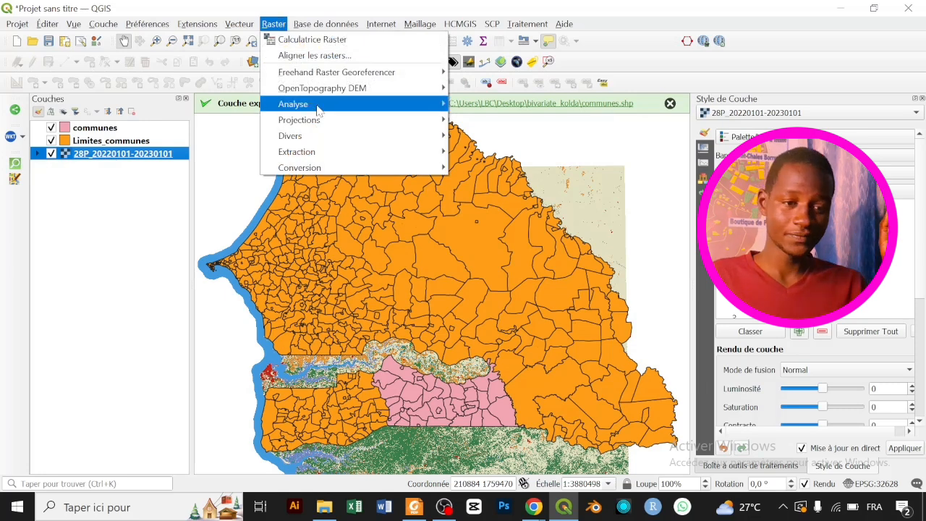
mouse_move(318, 158)
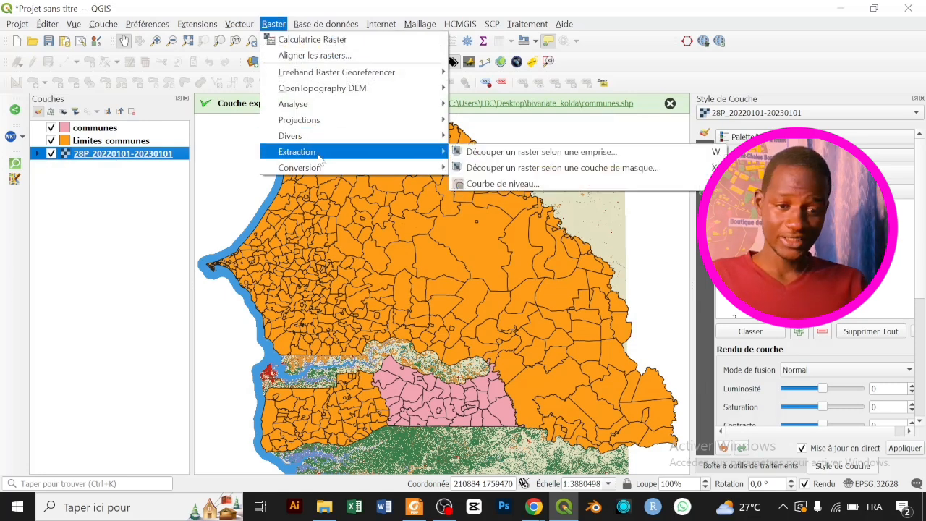
left_click(507, 168)
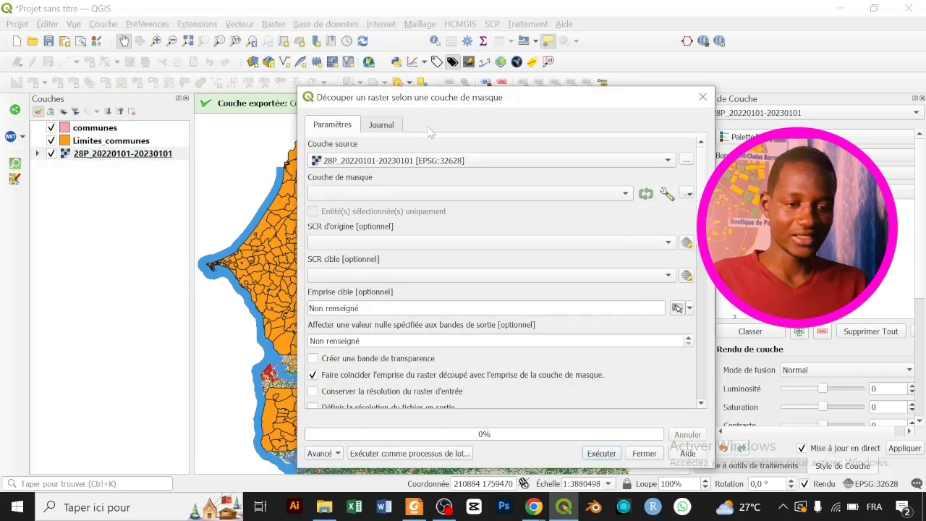
left_click_drag(455, 107, 469, 80)
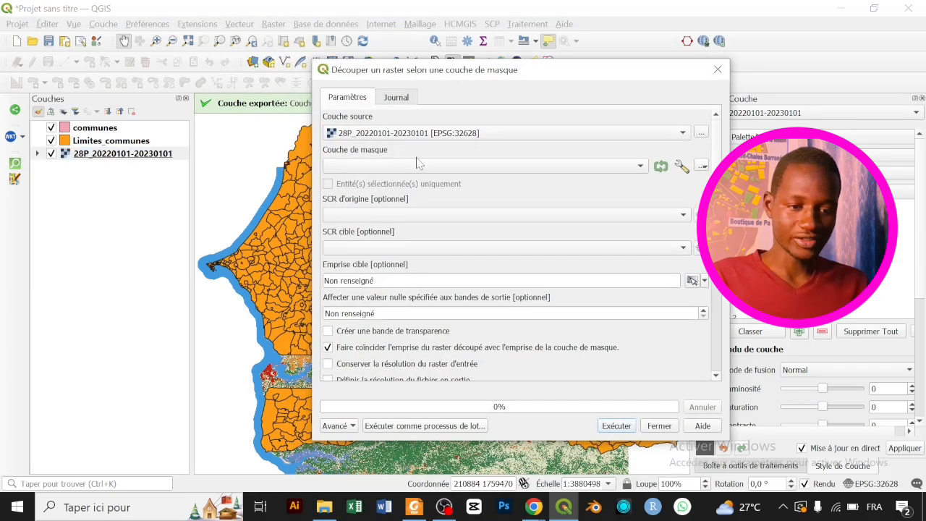
left_click(407, 167)
left_click(407, 167)
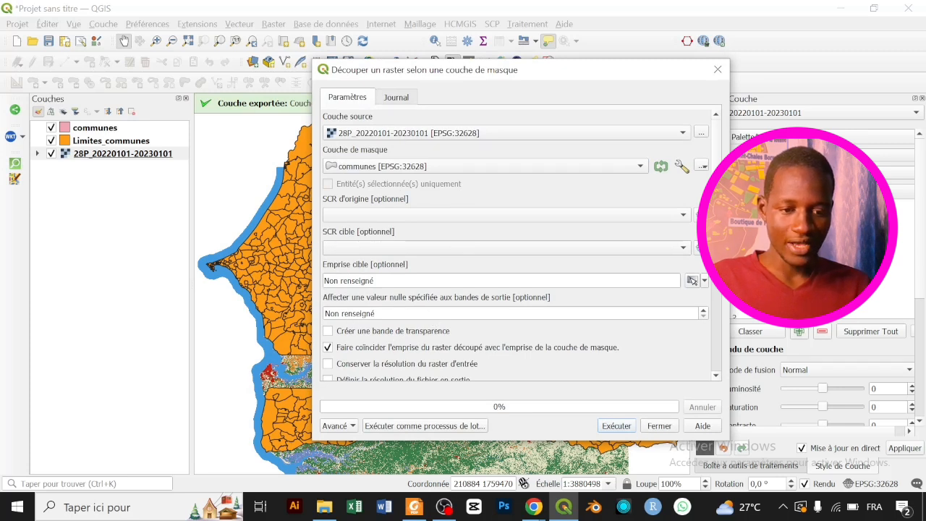
left_click(704, 312)
left_click(703, 313)
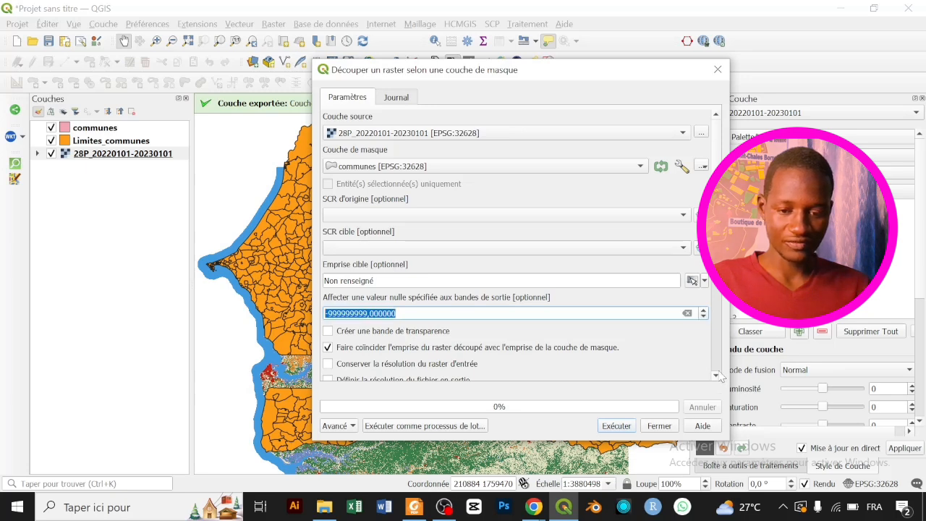
left_click(613, 429)
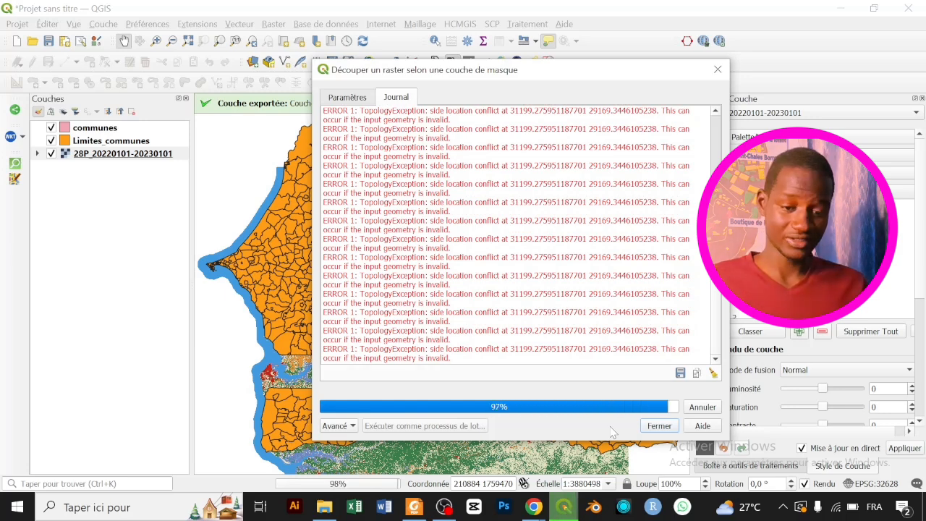
left_click(660, 427)
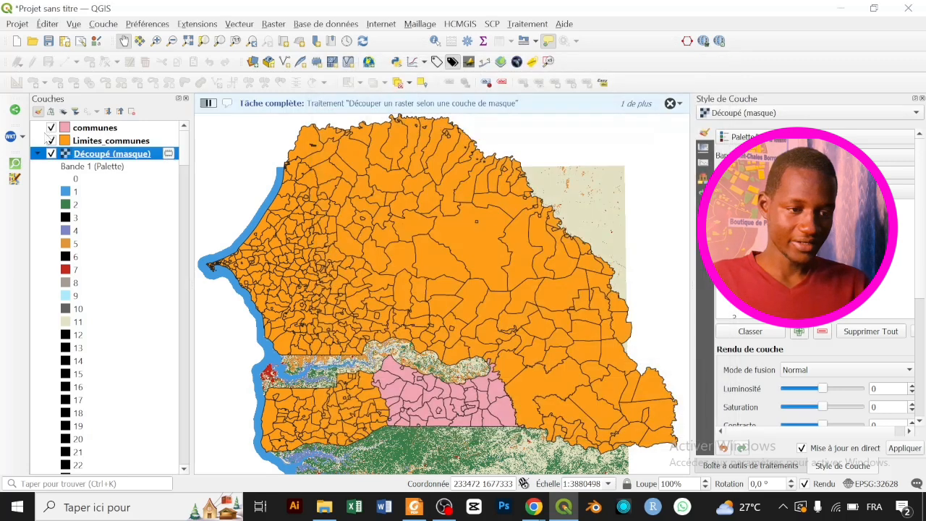
left_click(37, 154)
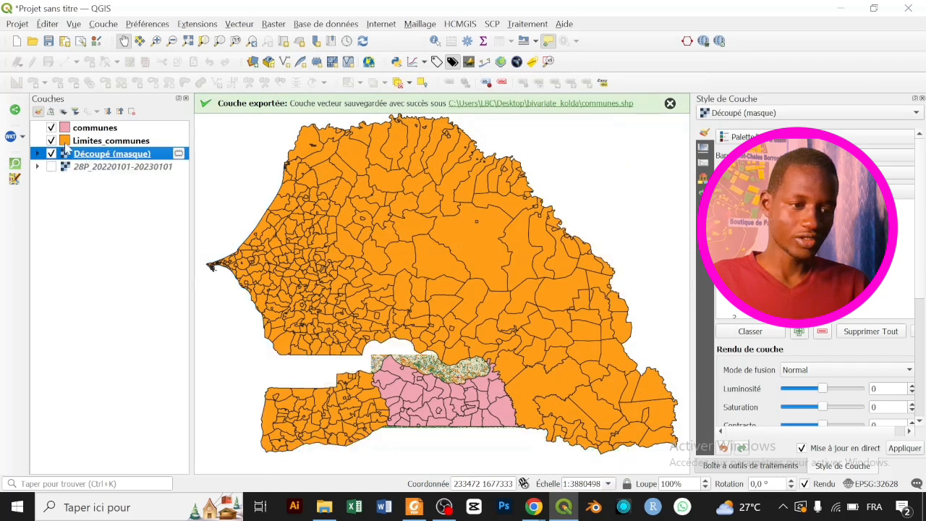
left_click(51, 141)
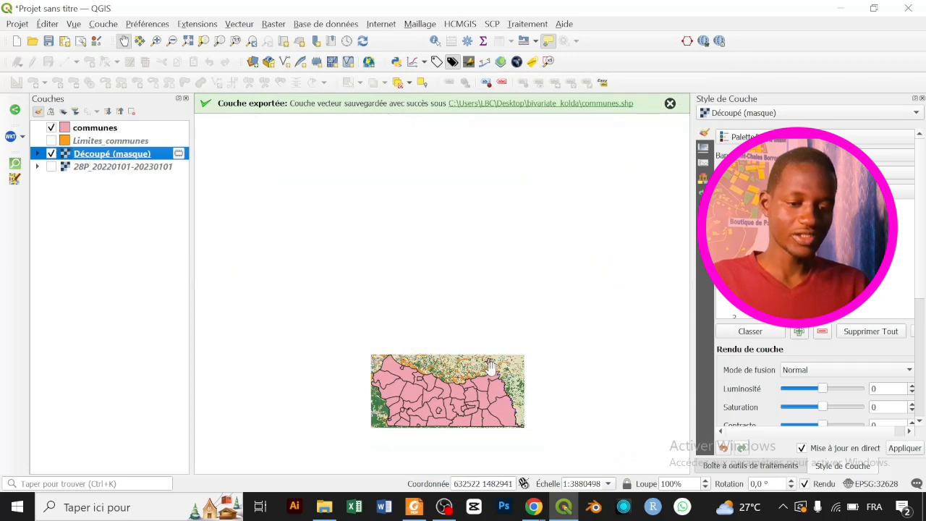
scroll(490, 368, "up", 2)
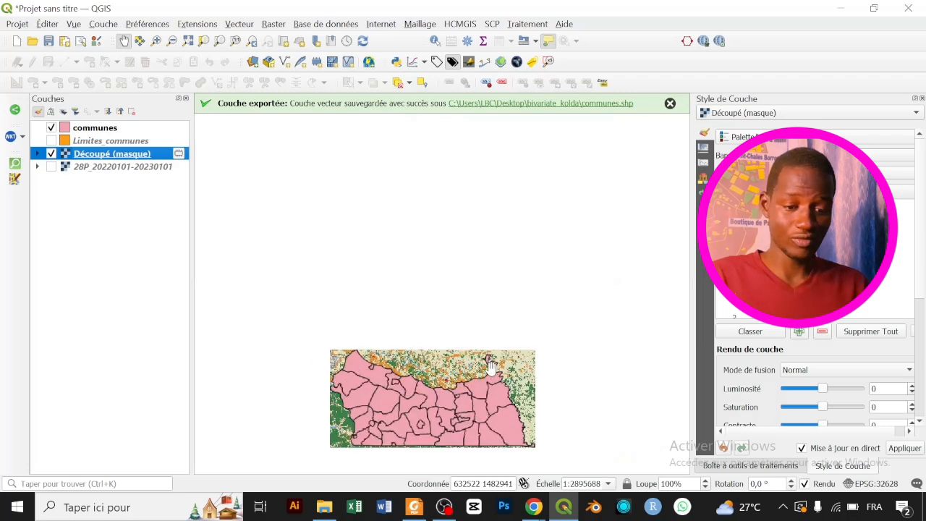
left_click_drag(464, 396, 513, 259)
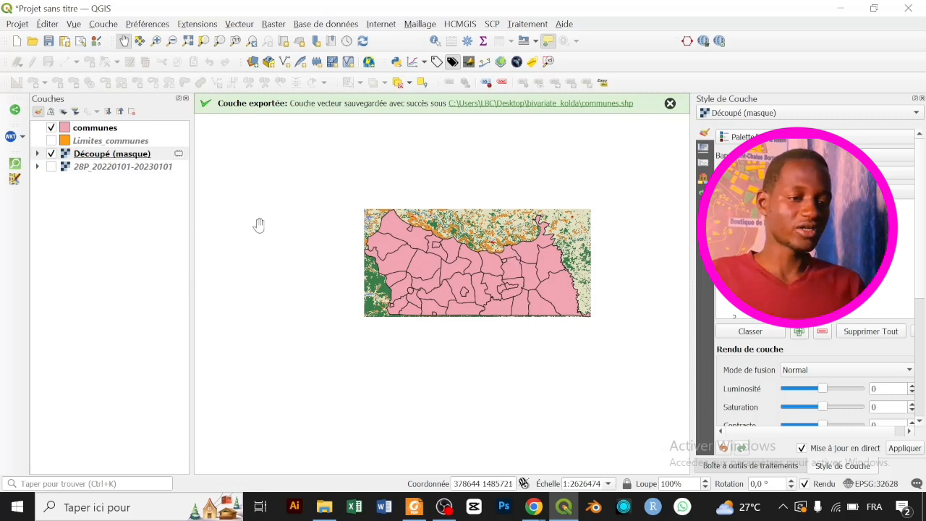
- Expand the legend of the Découpé (masque) raster to examine its land cover class values
left_click(119, 156)
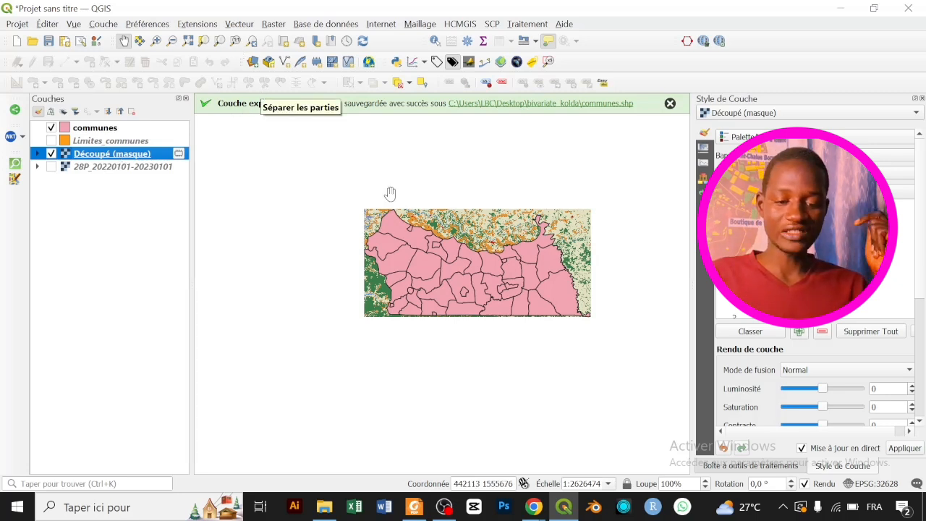
mouse_move(536, 505)
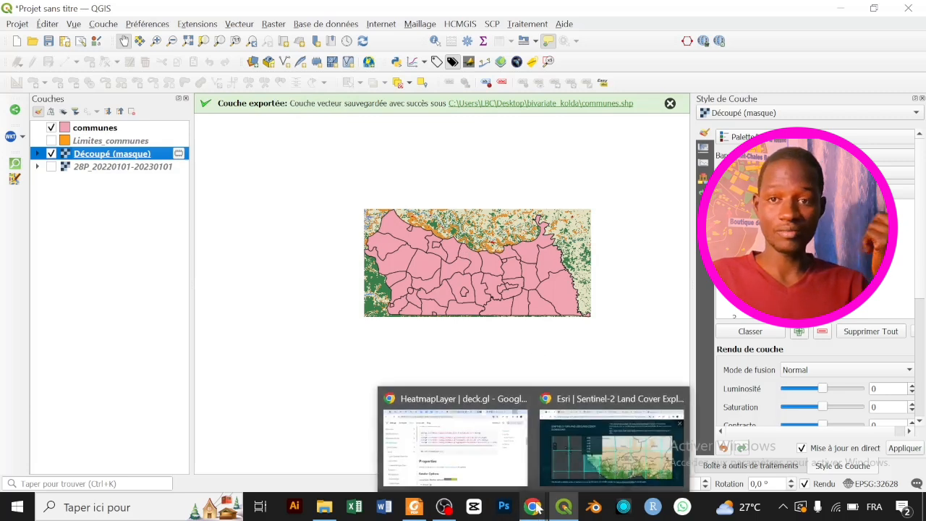
left_click(39, 154)
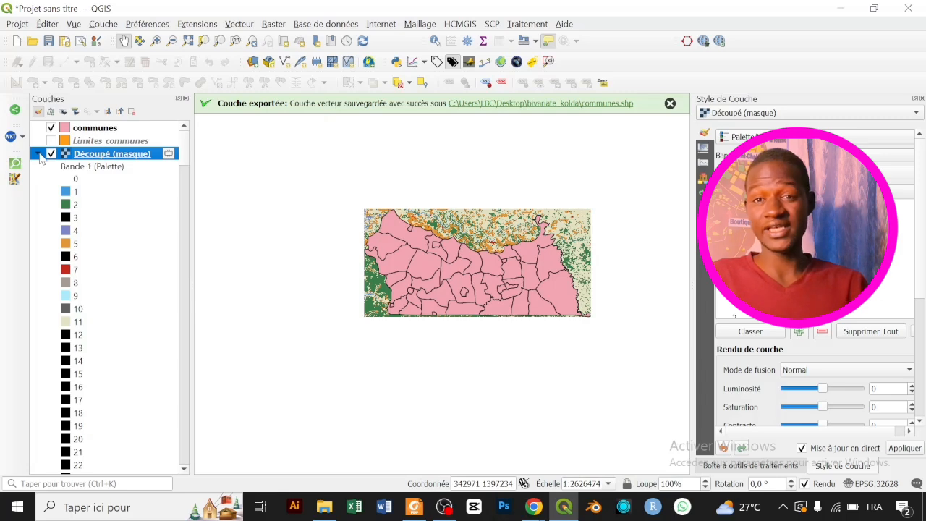
- Switch to Chrome, look through the open Esri and ArcGIS pages for Sentinel-2 land cover class information, and return to QGIS
left_click(532, 508)
left_click(587, 474)
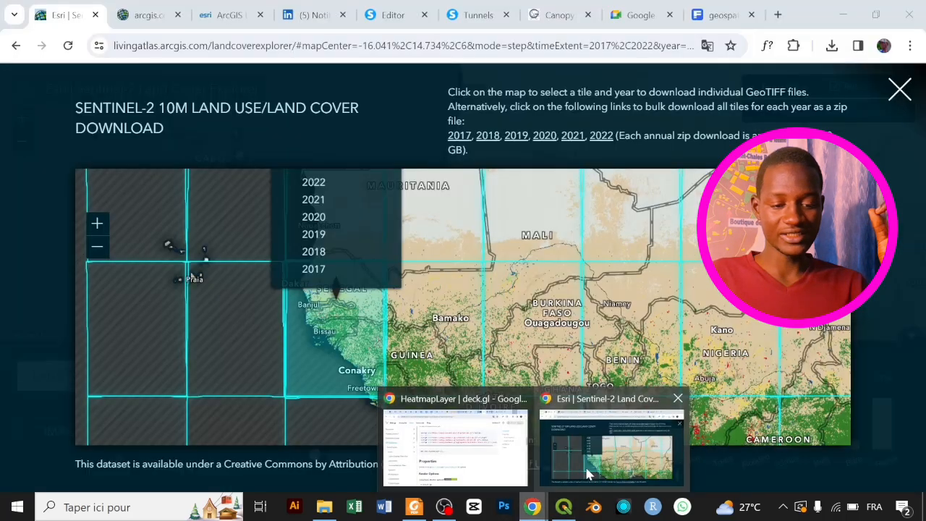
left_click(219, 13)
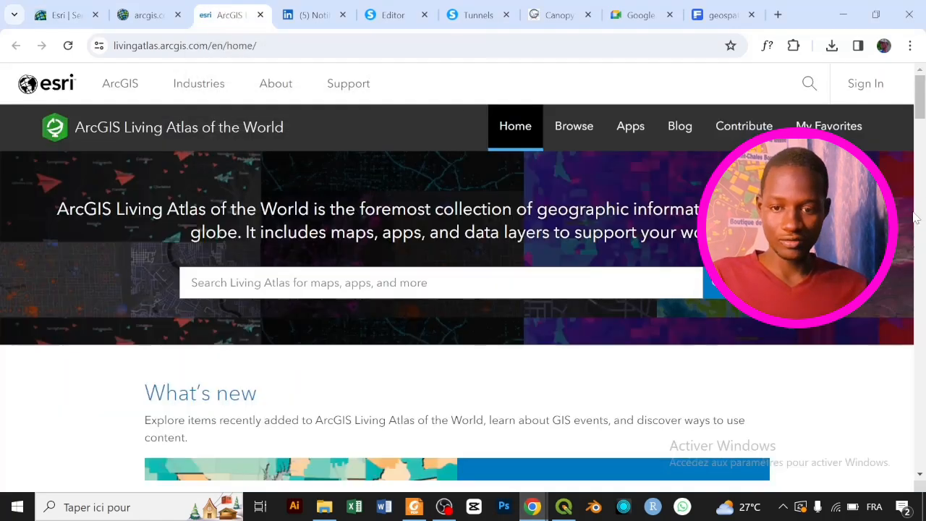
left_click(921, 188)
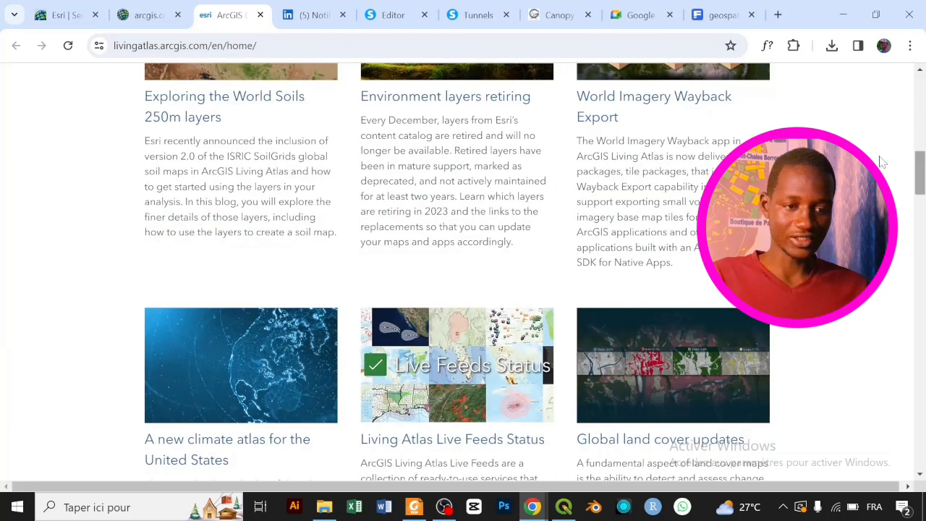
left_click(46, 16)
left_click(149, 15)
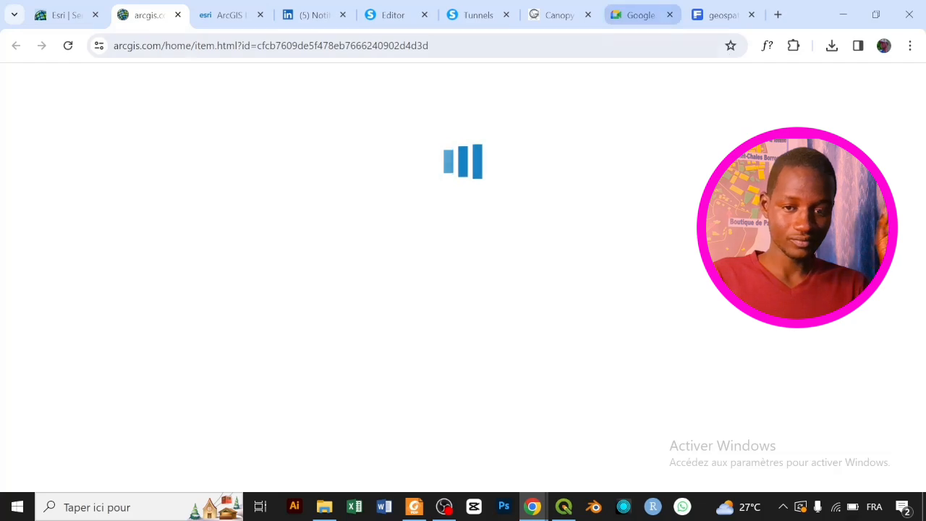
left_click(842, 14)
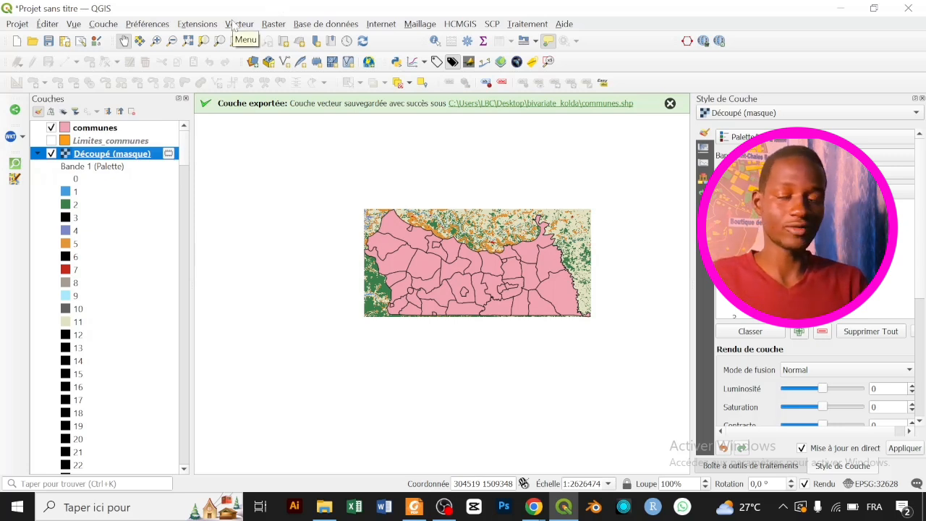
- Enter the raster calculator expression "Découpé (masque)@1" = 2 to isolate the tree class
left_click(279, 24)
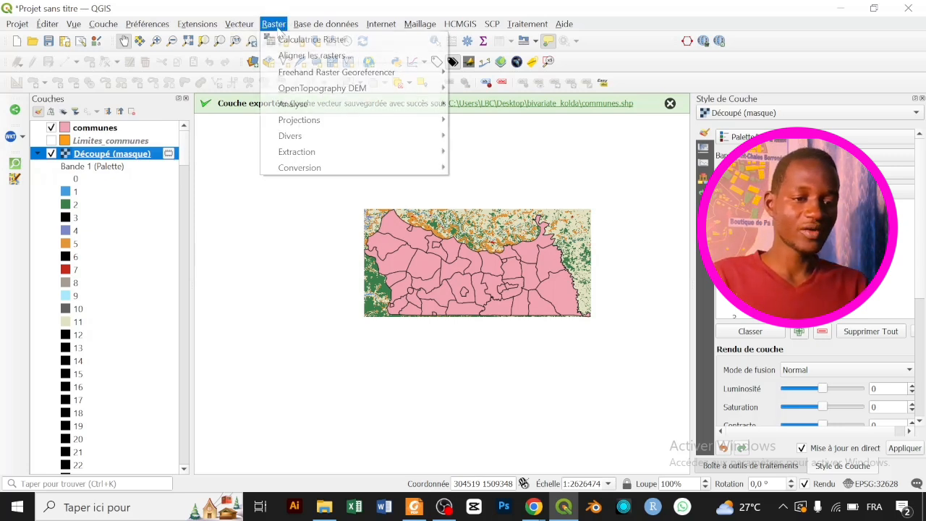
left_click(311, 40)
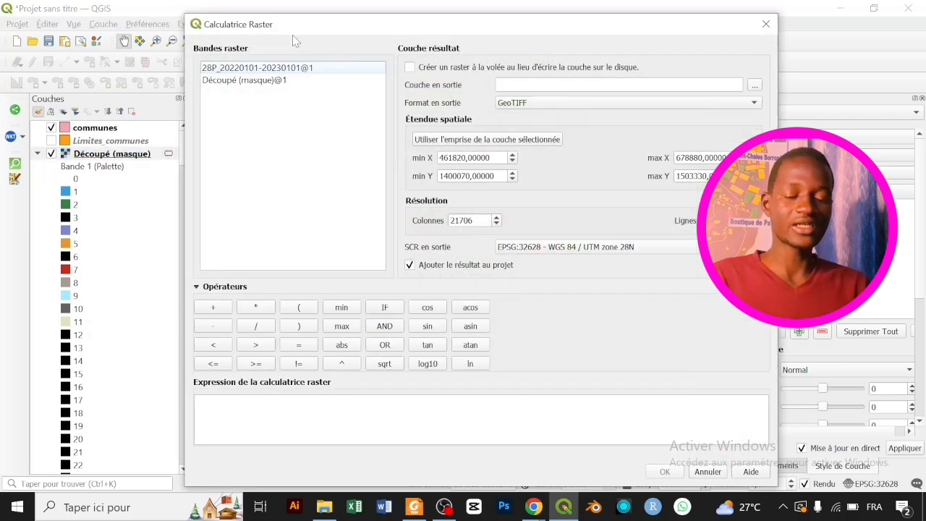
left_click(242, 81)
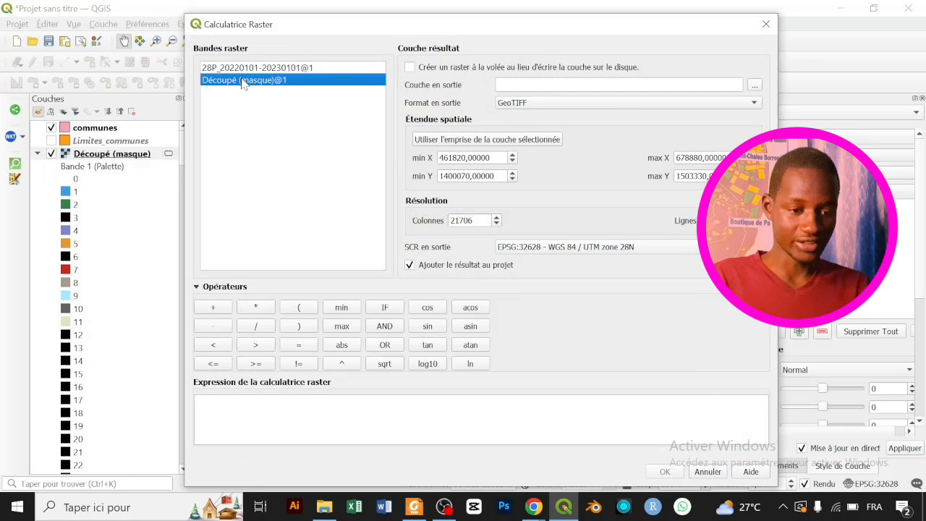
double_click(243, 80)
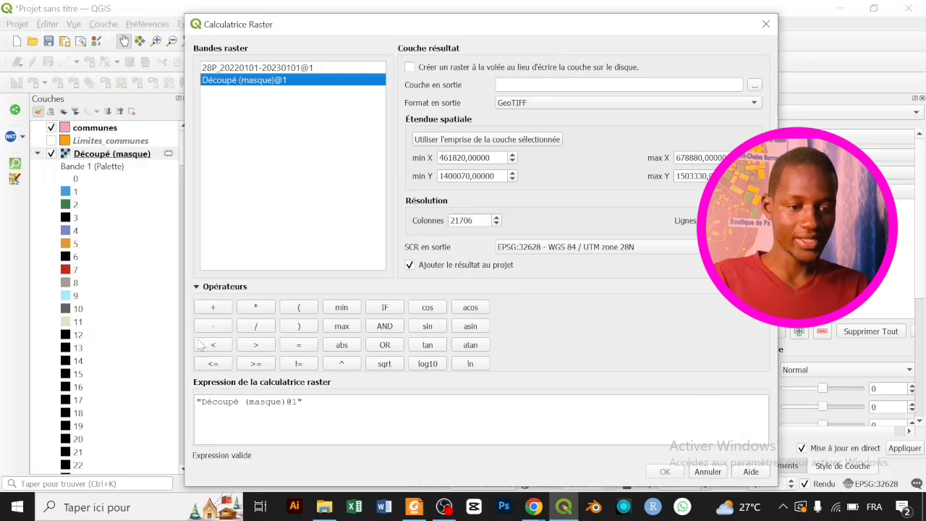
left_click(312, 346)
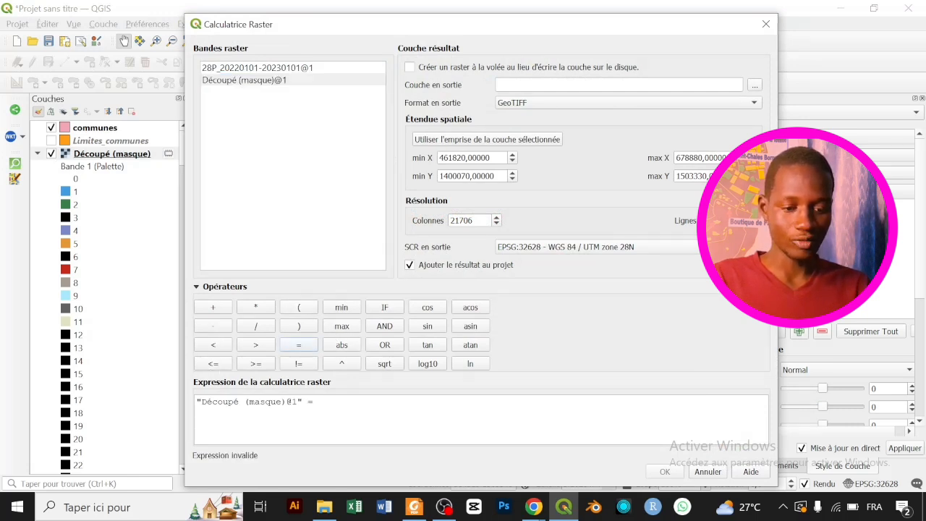
type("2")
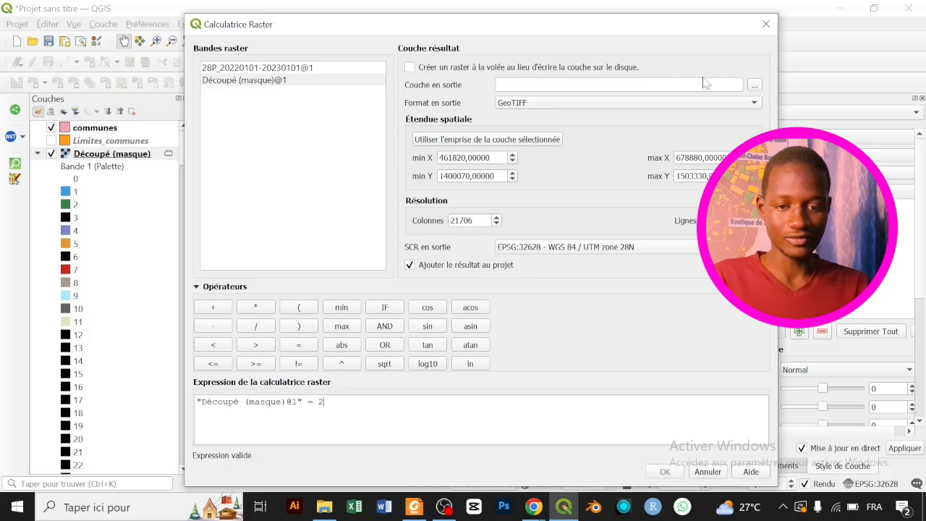
- Set the calculation's output to a GeoTIFF named trees in the desktop folder bivariate_kolda and run it
left_click(754, 87)
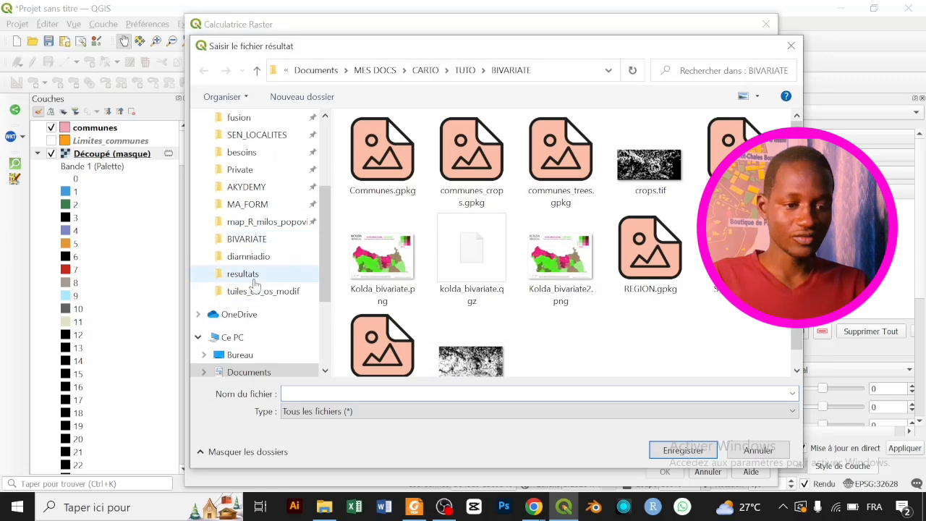
left_click(240, 355)
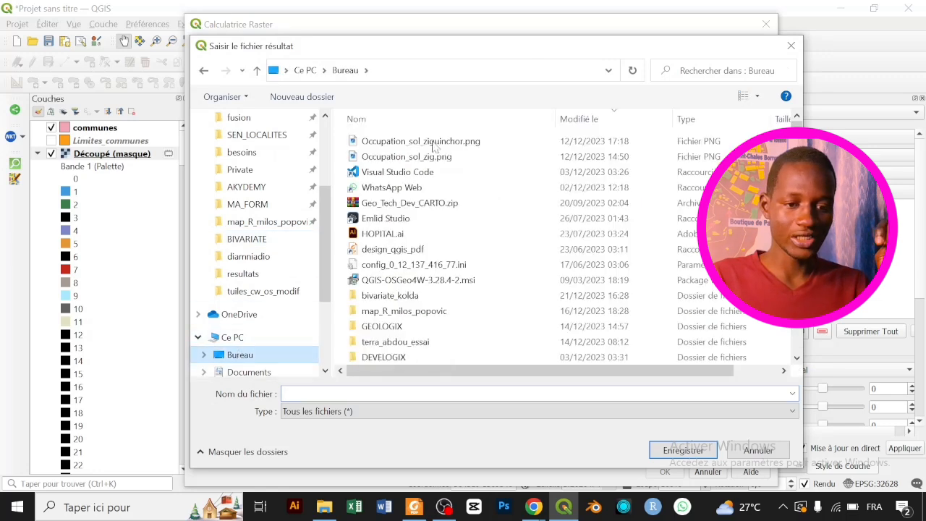
double_click(387, 295)
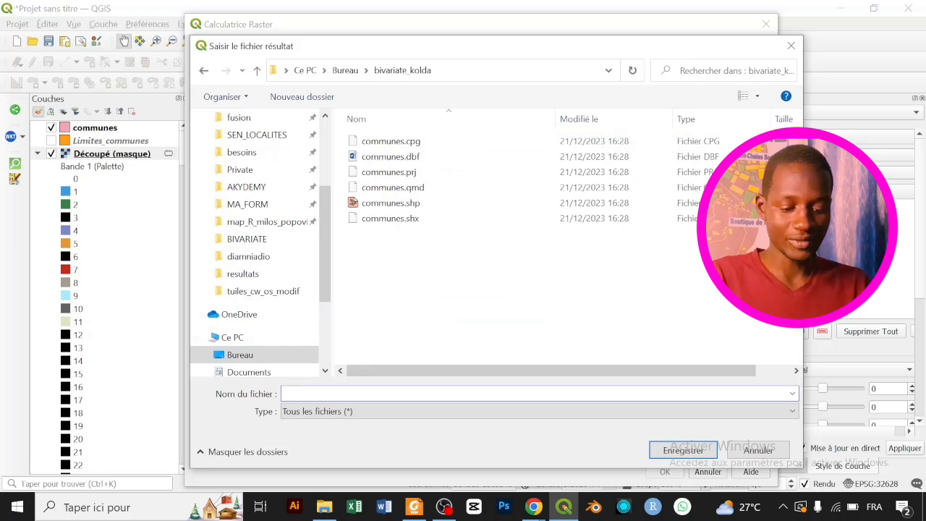
type("trees")
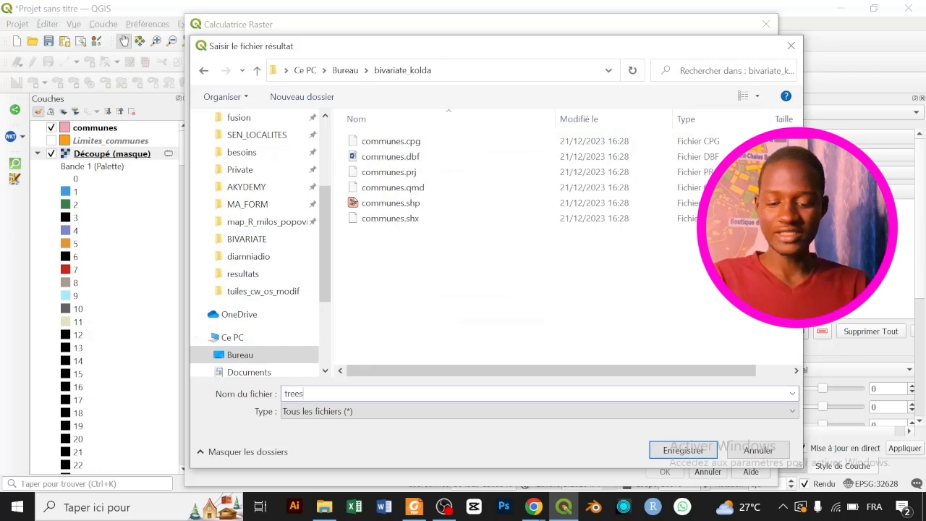
key("Return")
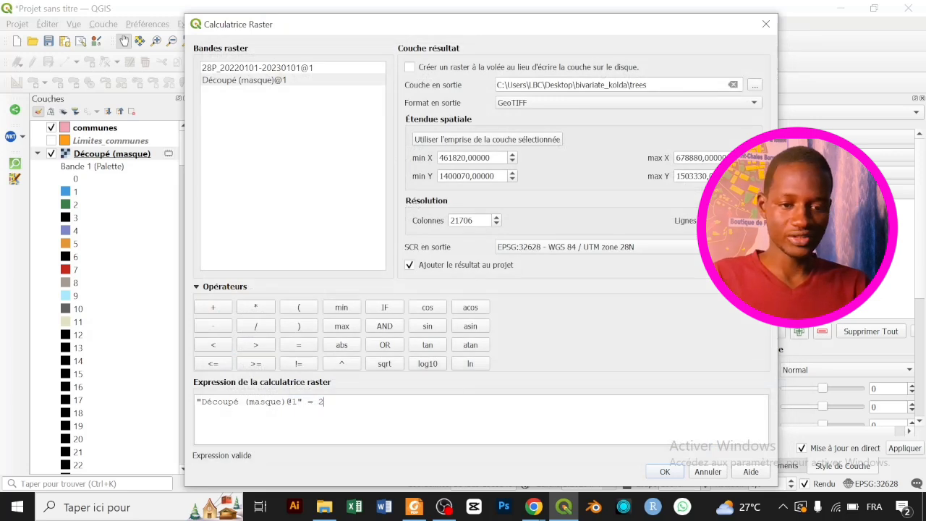
left_click(664, 472)
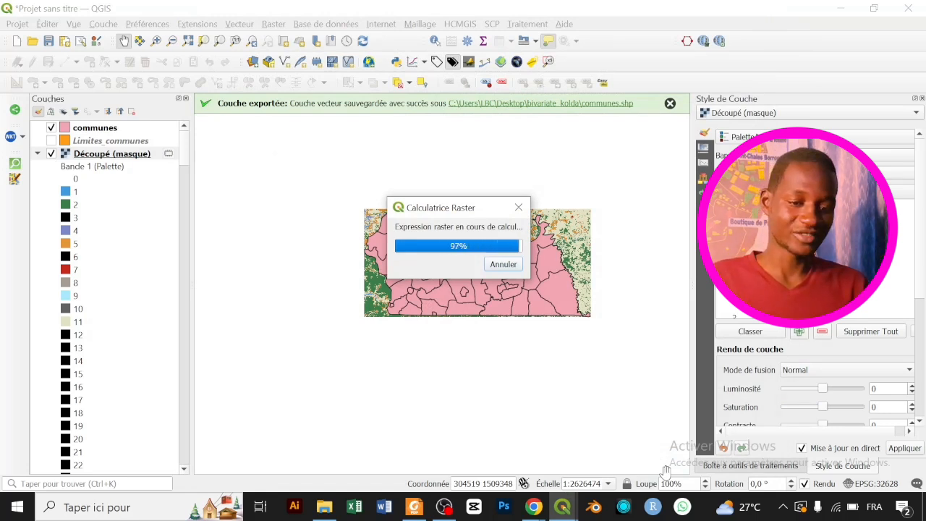
- Enter the expression "Découpé (masque)@1" = 5 in a new raster calculation to isolate the crop class
left_click(274, 24)
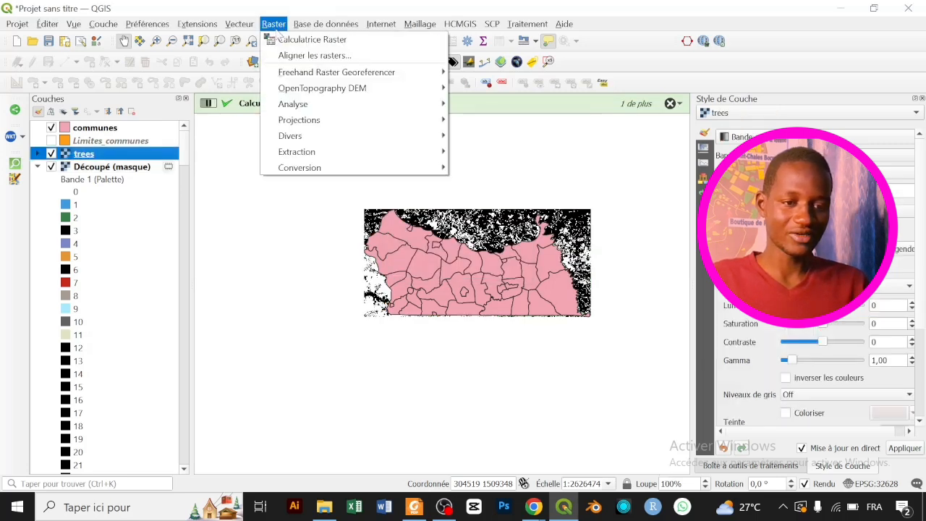
left_click(346, 44)
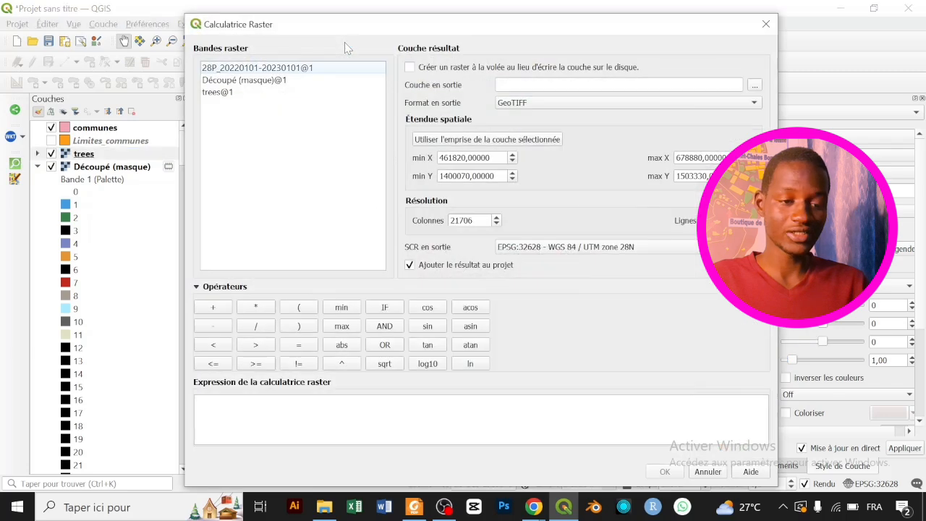
double_click(244, 81)
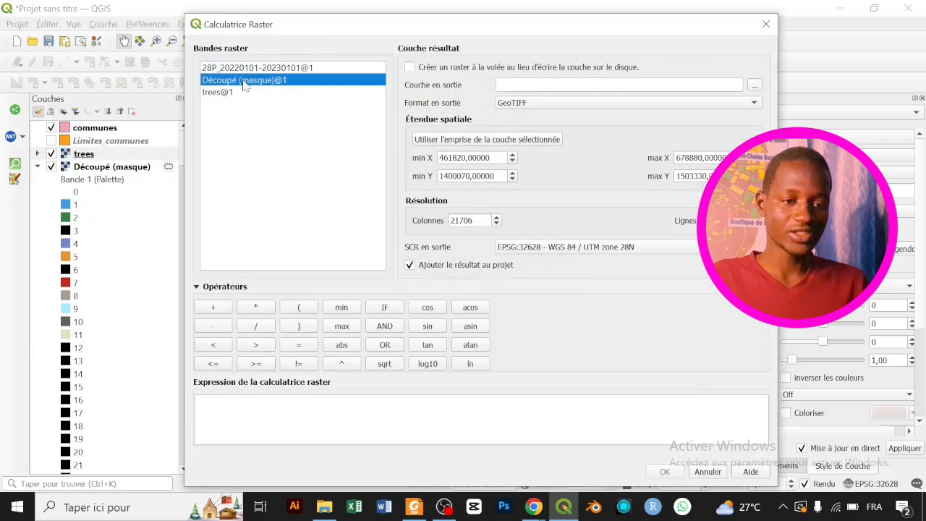
left_click(299, 345)
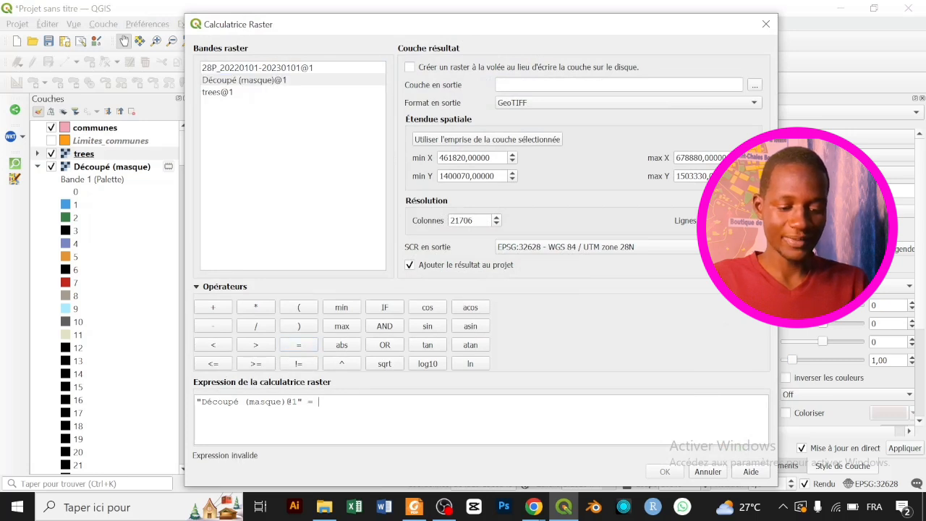
type("5")
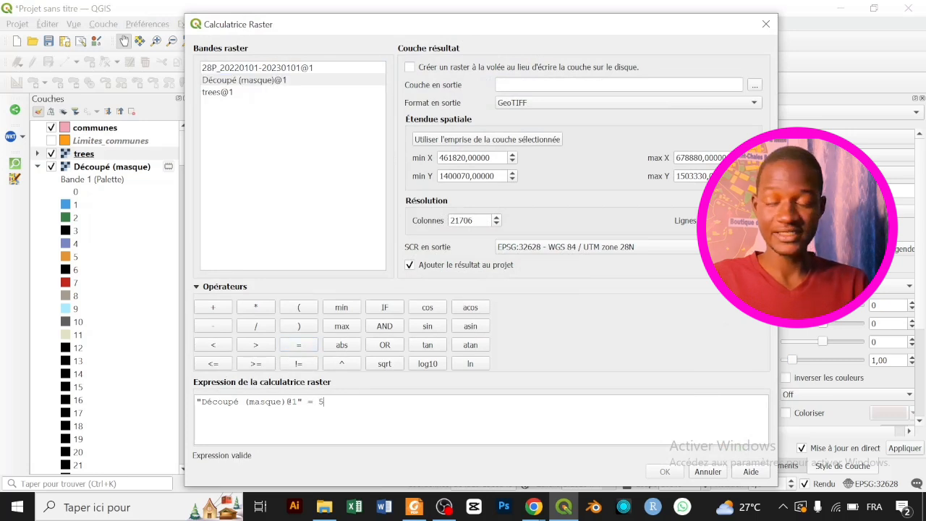
- Save the class 5 calculation as crops in the bivariate_kolda folder and run it
left_click(755, 86)
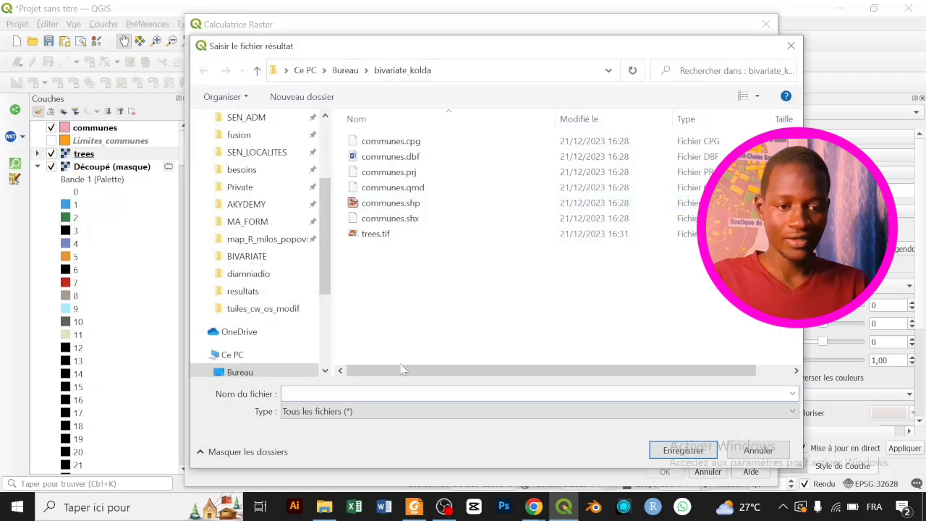
type("crops")
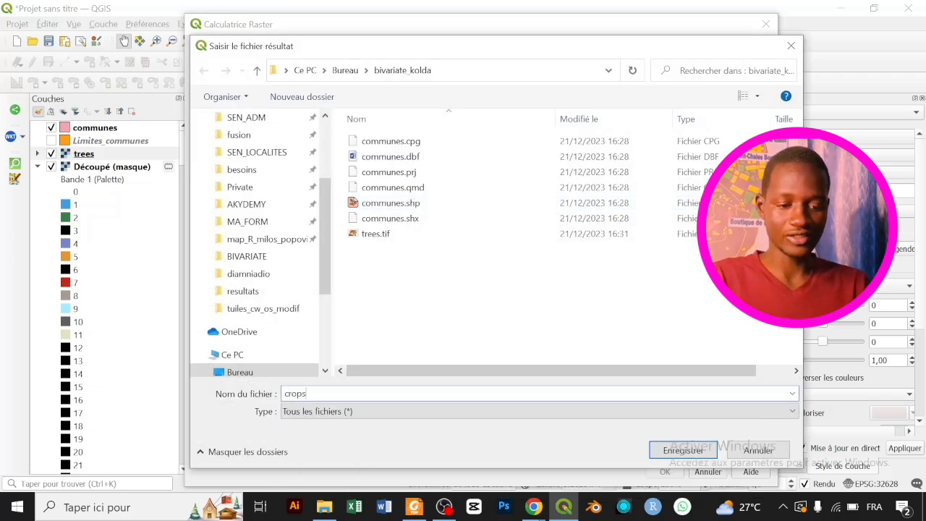
key("Return")
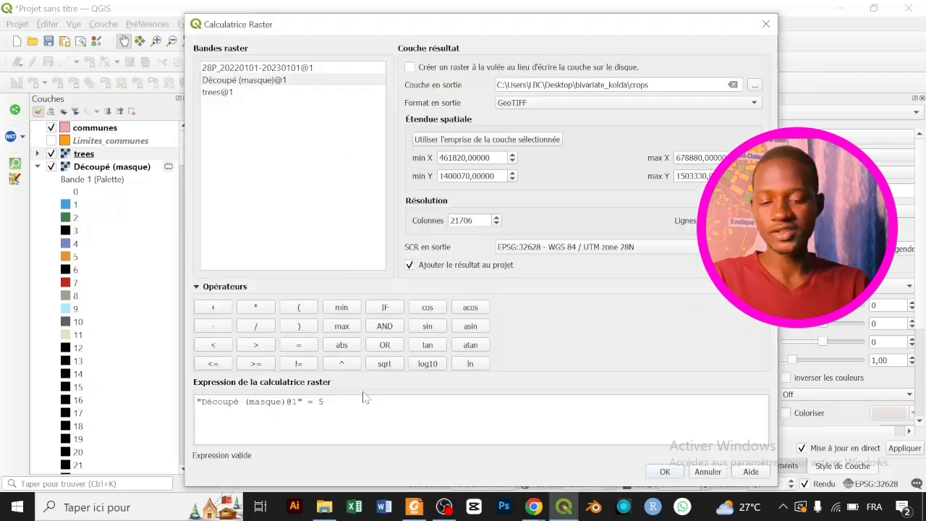
left_click(665, 472)
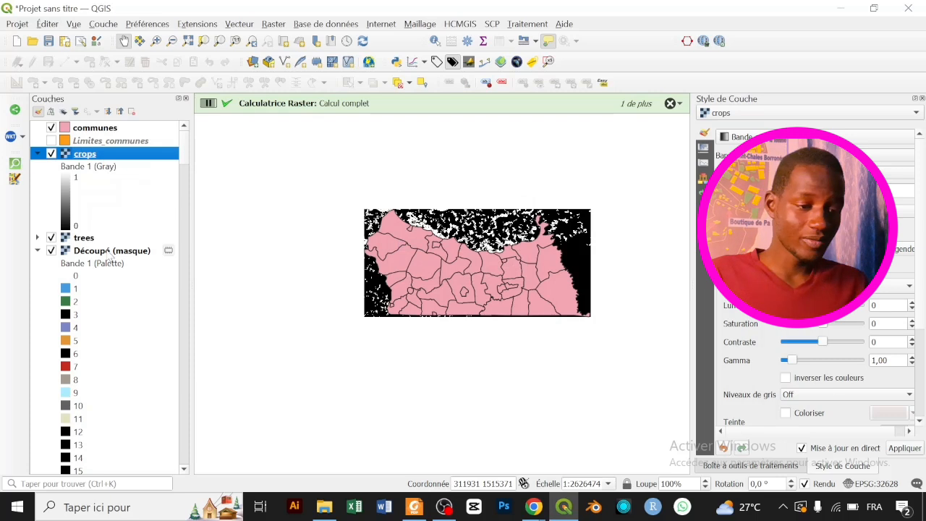
left_click(108, 253)
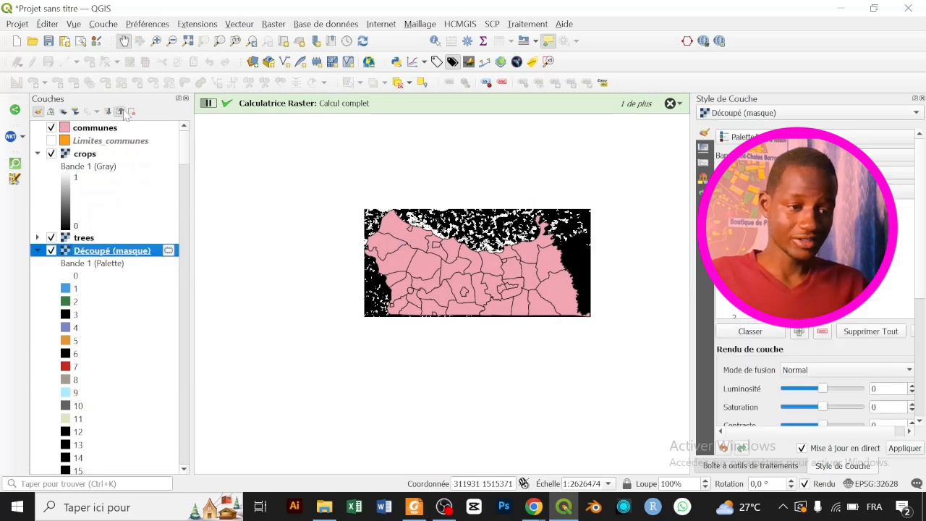
left_click(119, 112)
left_click(112, 193, "shift")
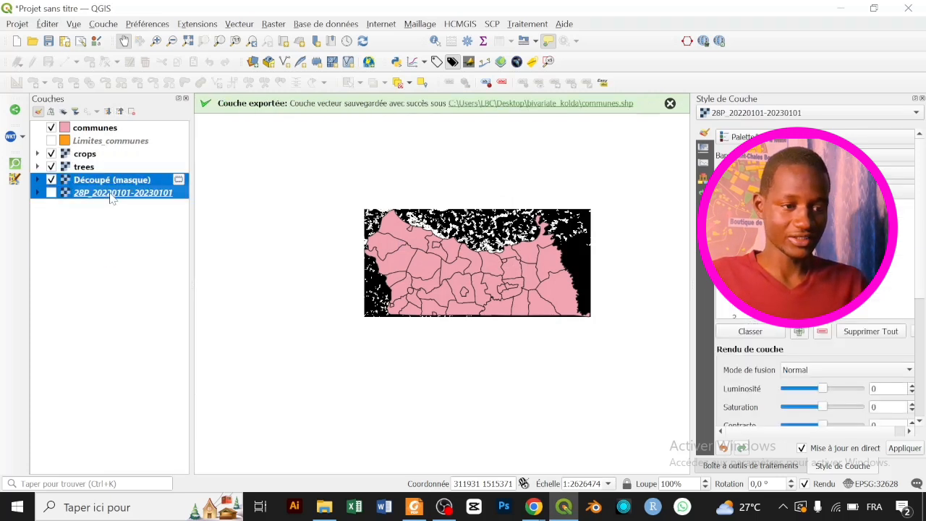
left_click(135, 144, "ctrl")
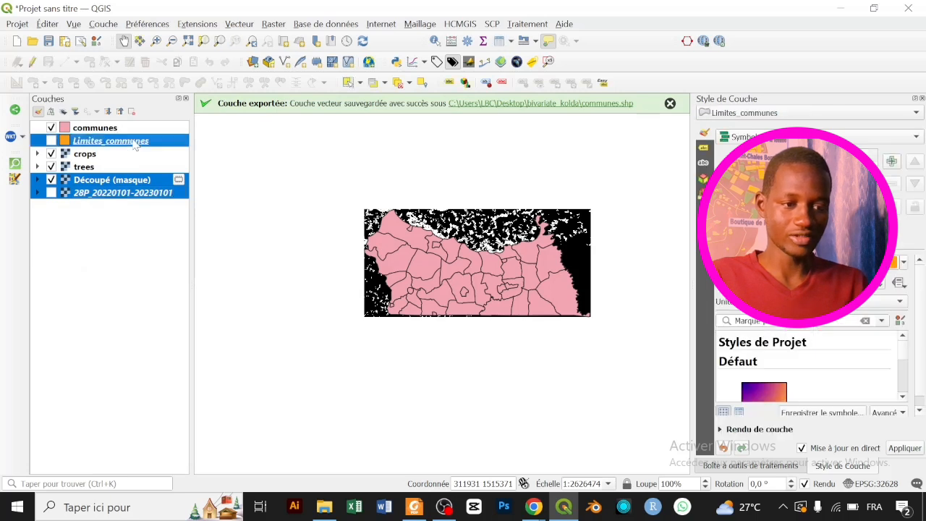
key("ctrl+d")
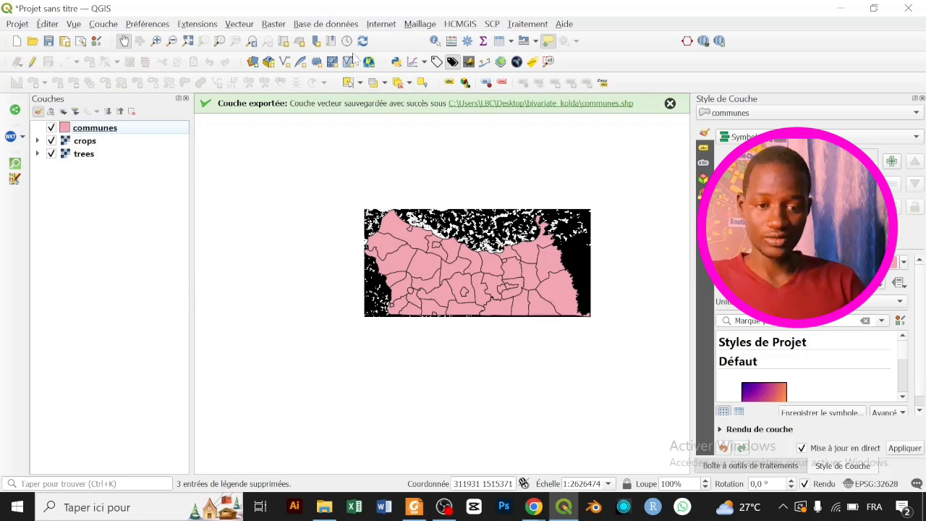
left_click(670, 105)
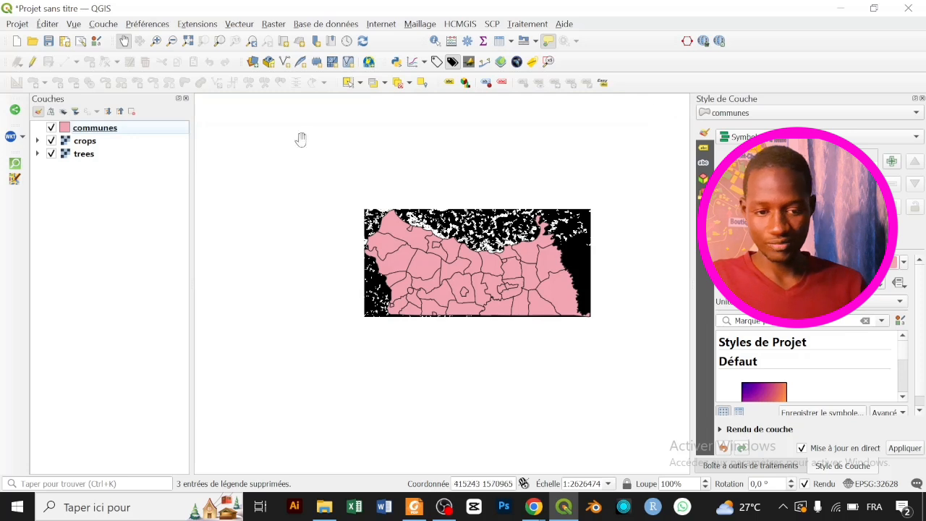
- Hide the communes layer and polygonize band 1 of the trees raster into a temporary vector layer with the field DN
left_click(51, 128)
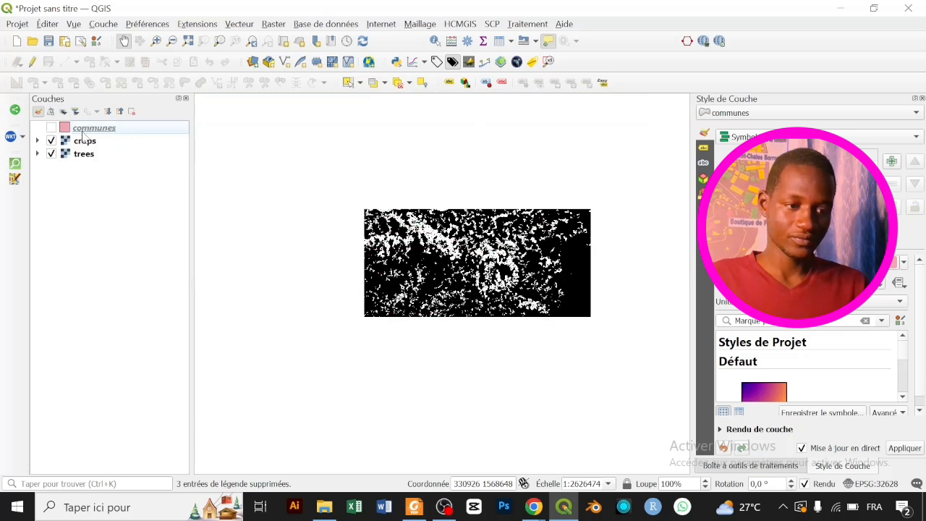
left_click(85, 141)
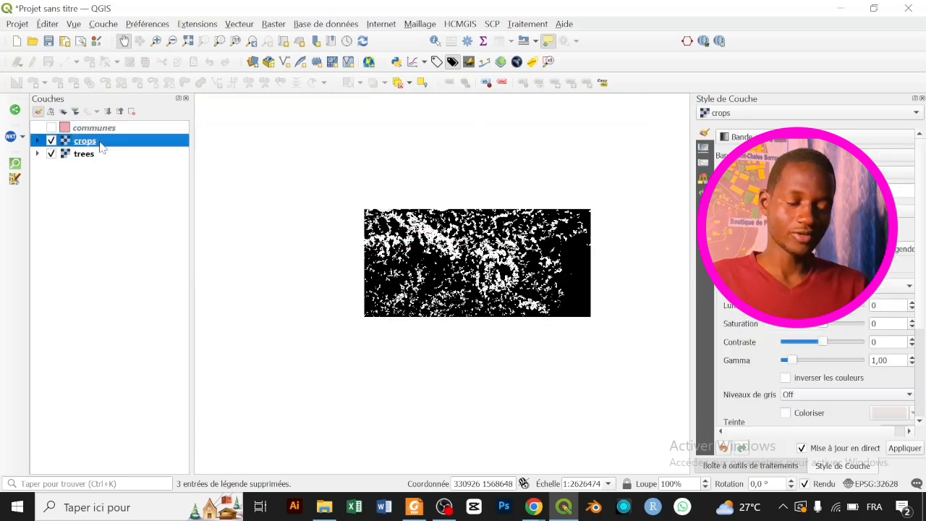
left_click(279, 26)
mouse_move(357, 166)
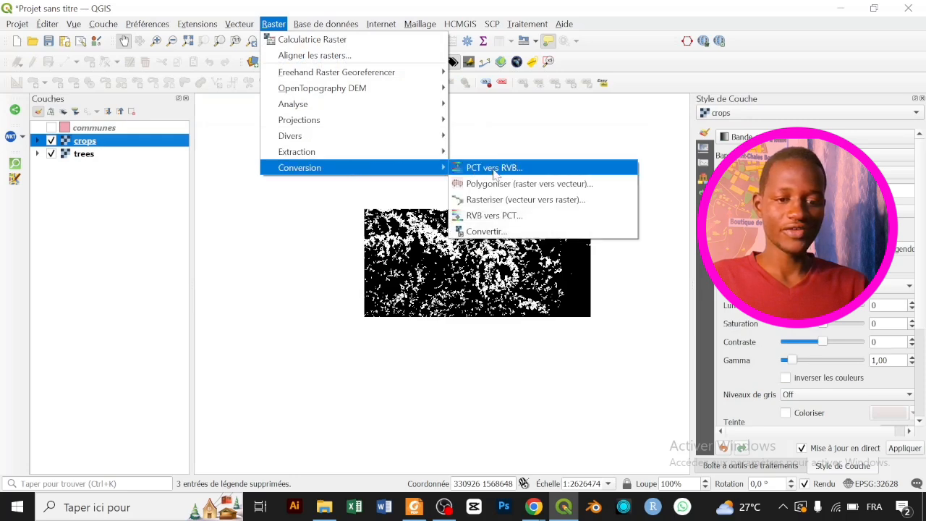
left_click(527, 186)
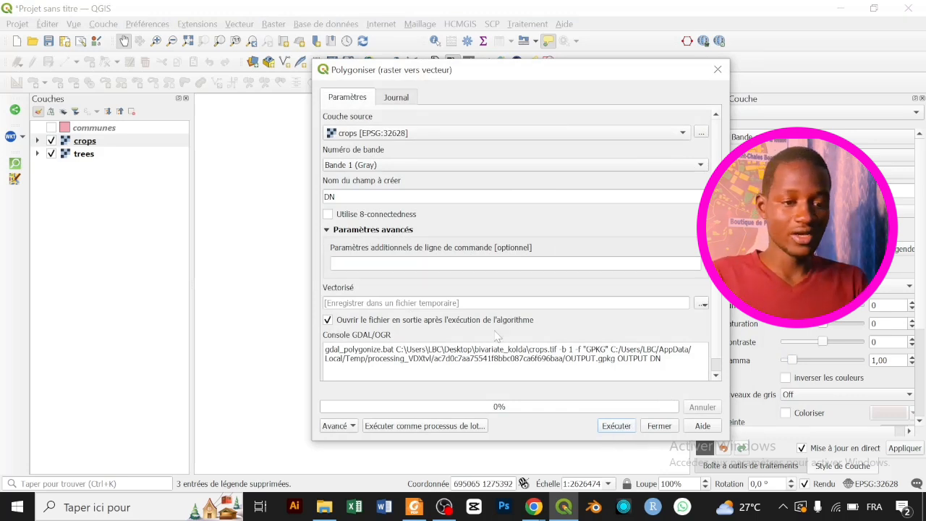
left_click(402, 134)
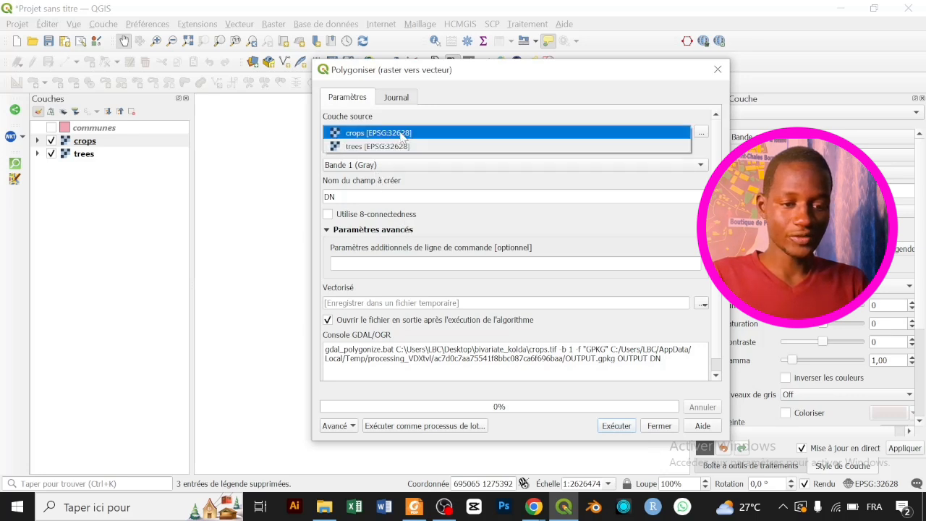
left_click(391, 146)
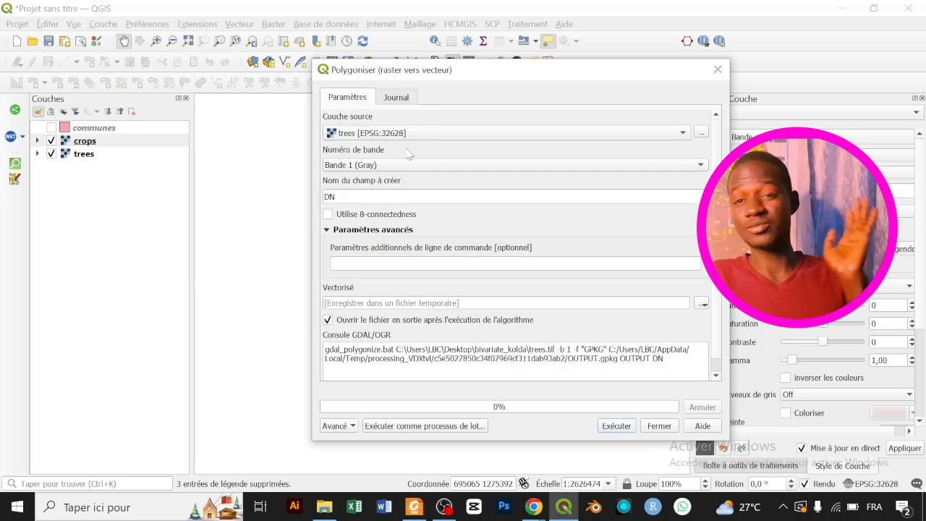
left_click(616, 426)
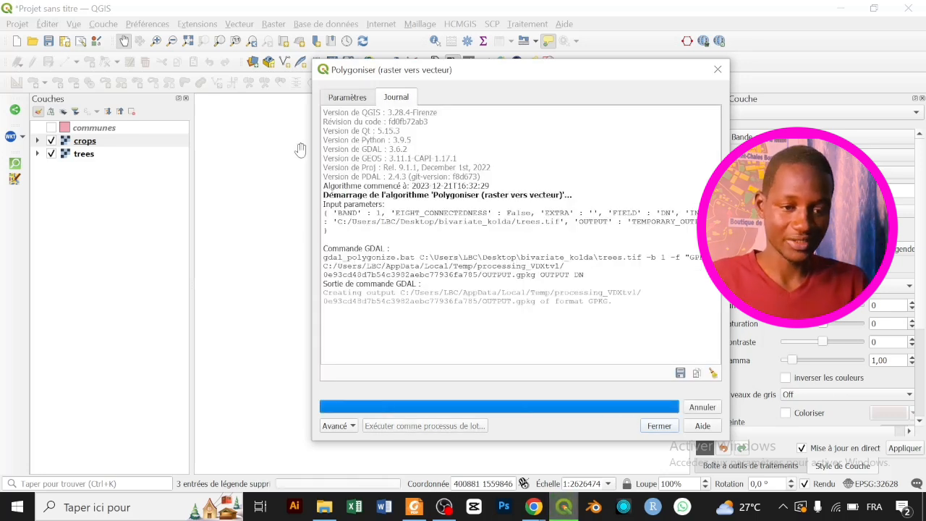
left_click(364, 102)
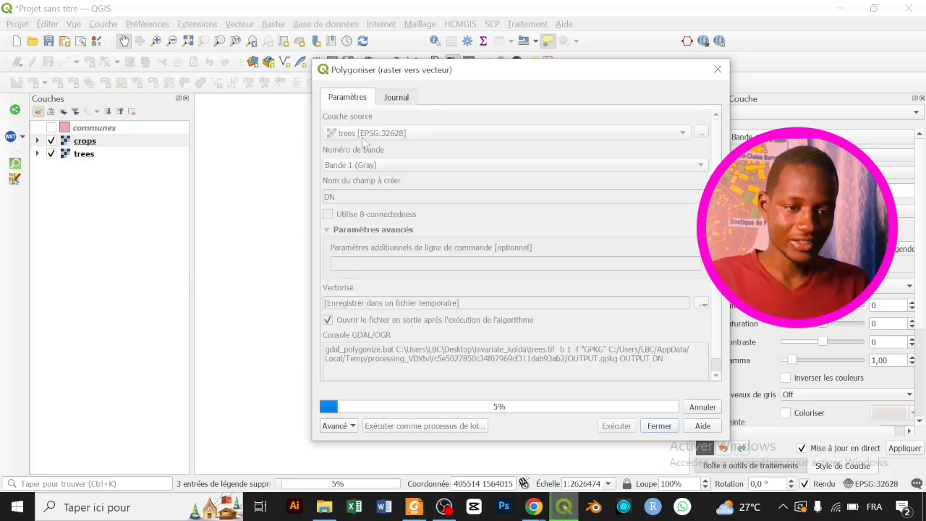
- Polygonize band 1 of the crops raster into a temporary vector layer with the field DN
left_click(275, 26)
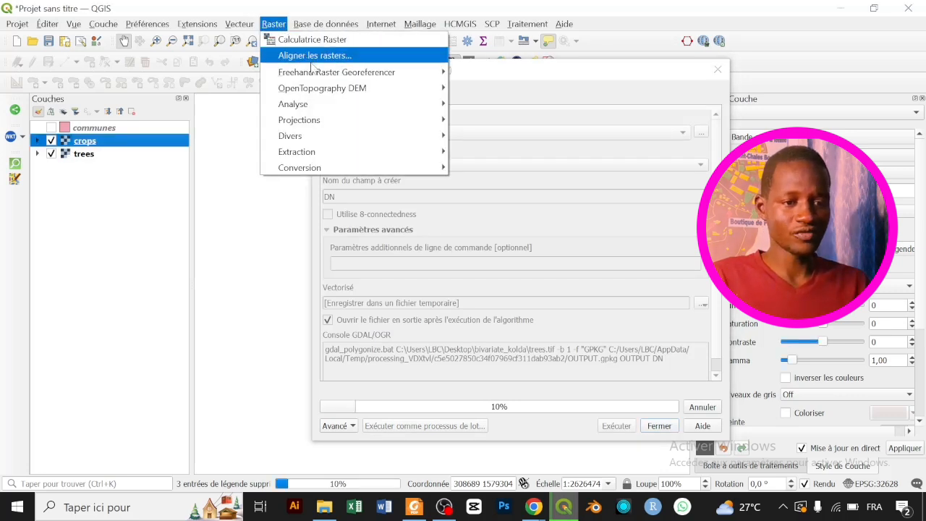
mouse_move(319, 155)
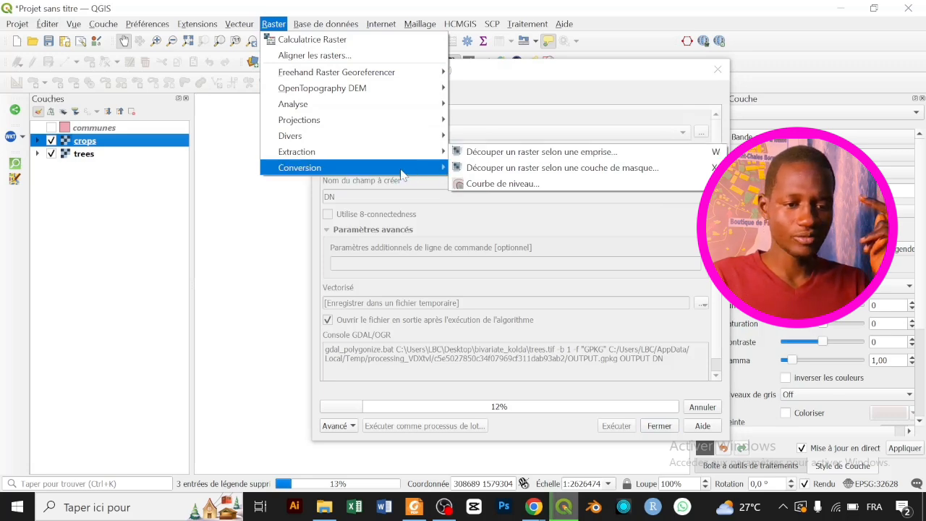
mouse_move(414, 172)
left_click(517, 185)
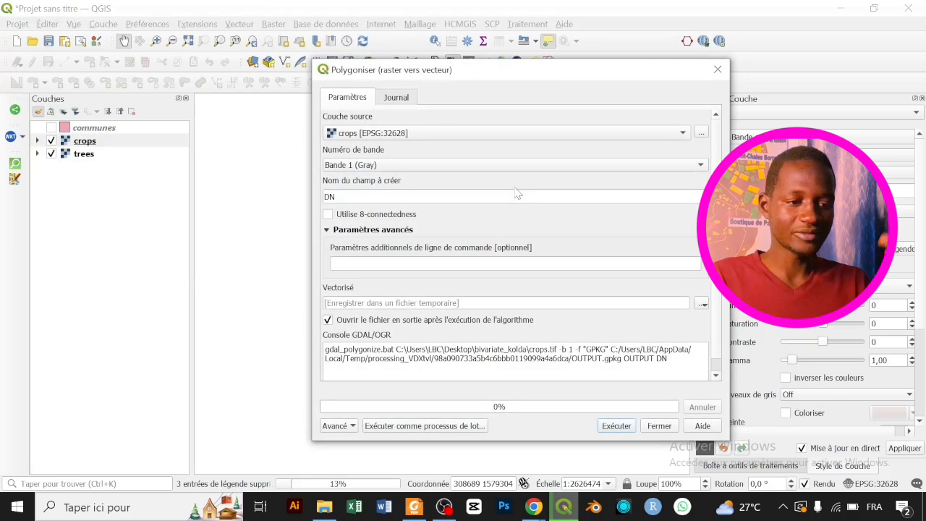
left_click(617, 427)
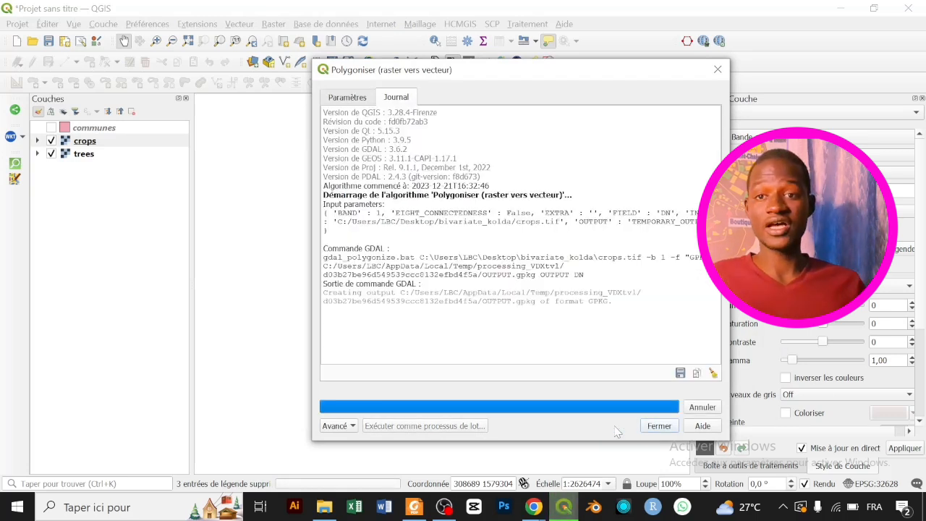
left_click_drag(628, 75, 397, 68)
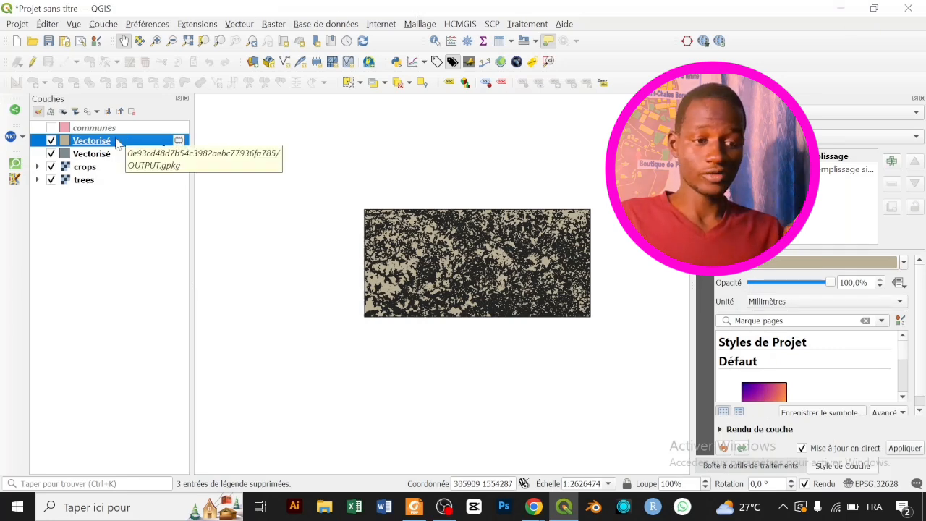
- Rename the upper Vectorisé layer as trees and the lower one as crops
right_click(111, 144)
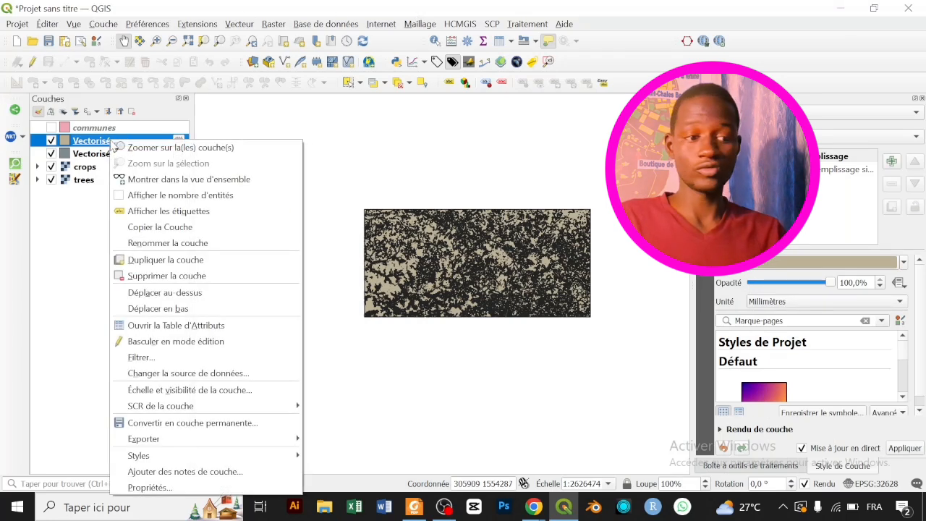
left_click(183, 243)
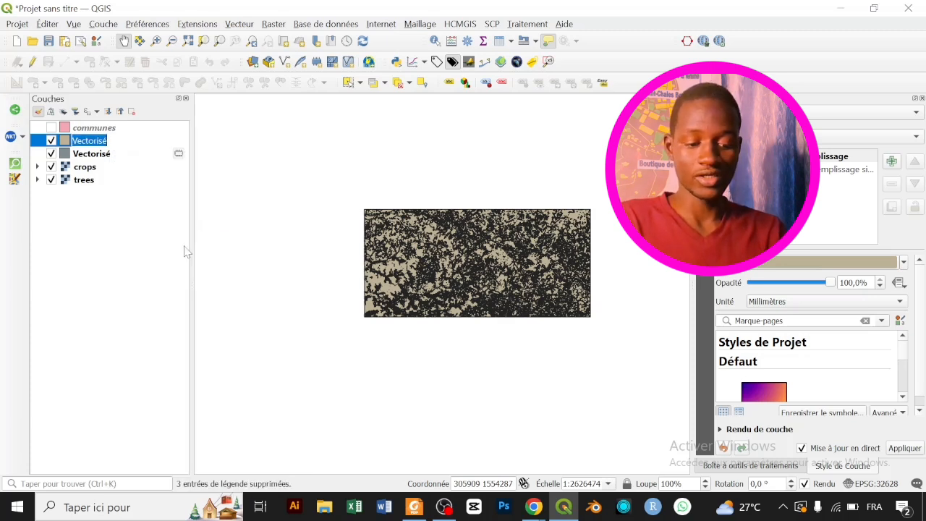
type("trees")
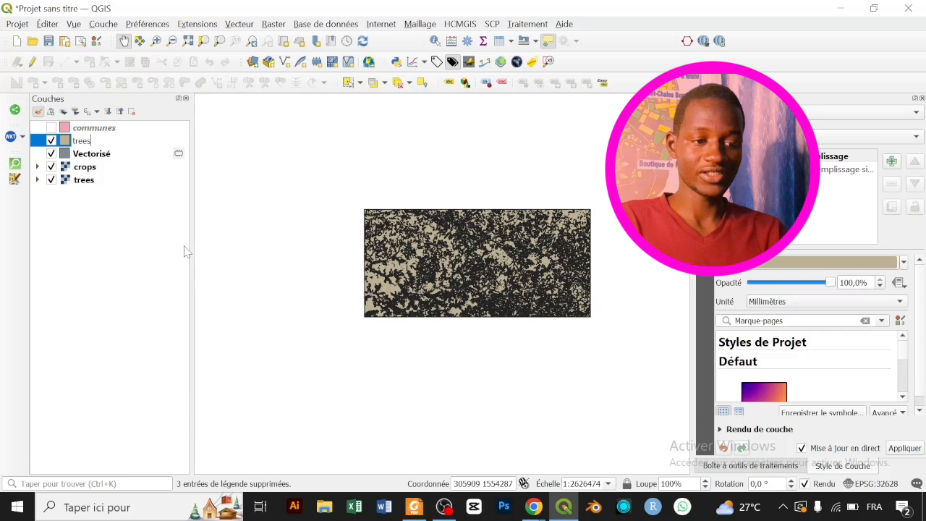
key("Tab")
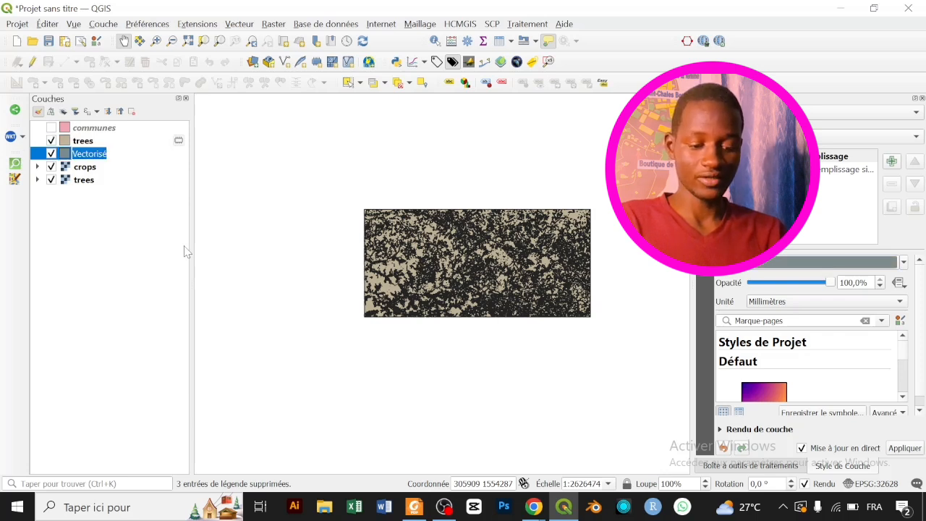
type("ps")
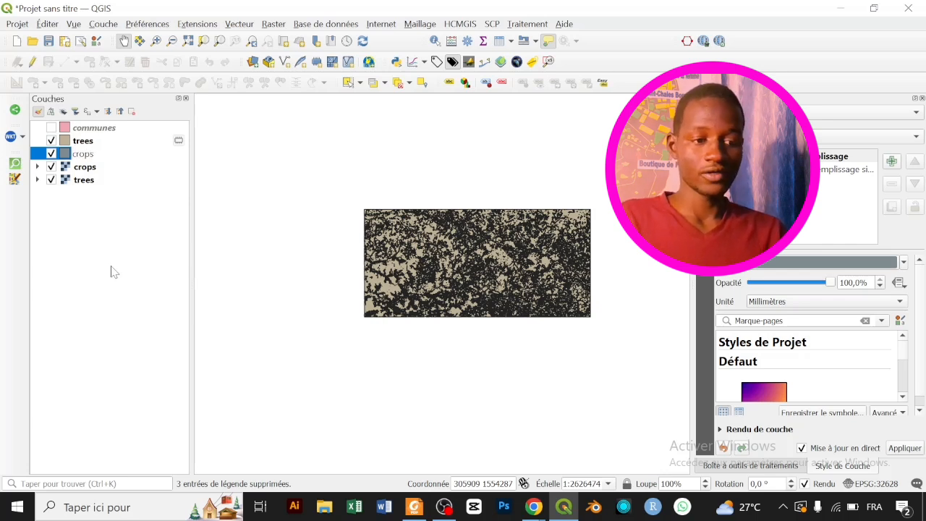
key("Return")
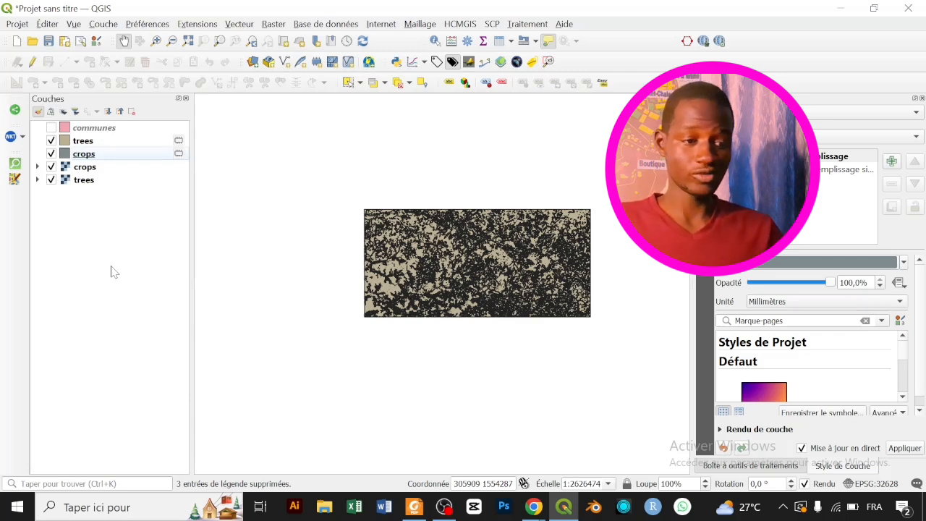
- Select by value the features with DN 0 in the trees vector layer, delete them and save the layer edits
scroll(472, 235, "up", 2)
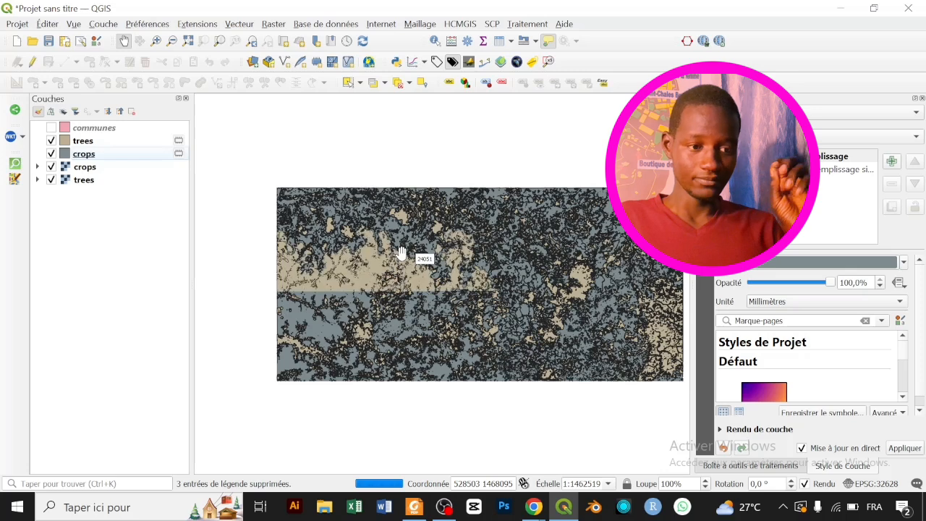
left_click(95, 142)
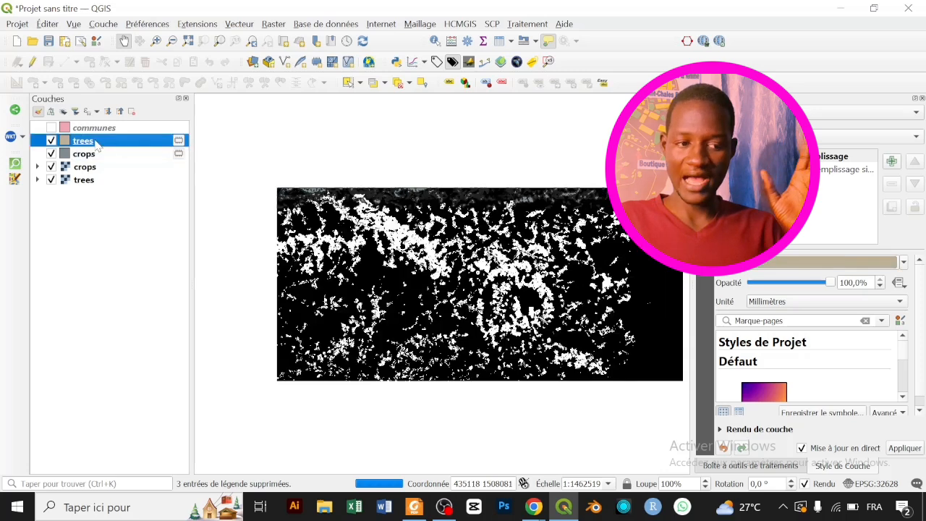
left_click(32, 62)
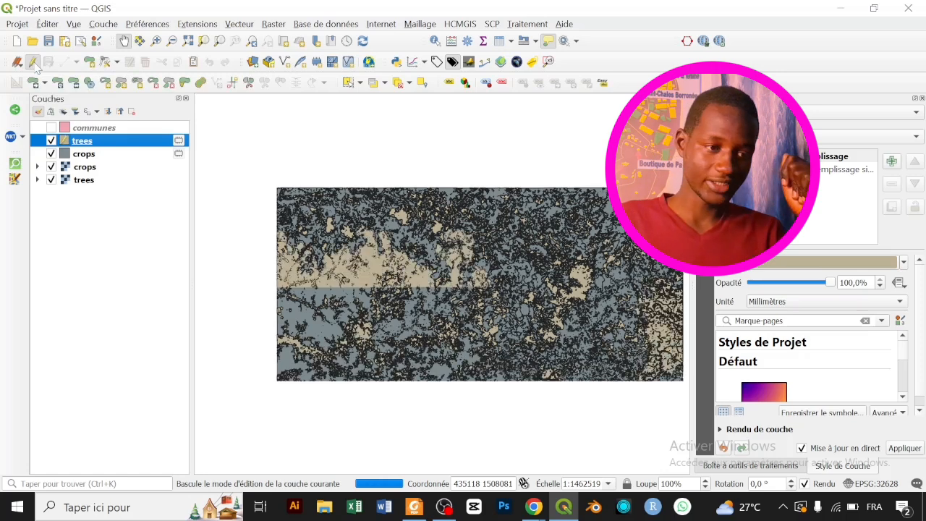
left_click(385, 84)
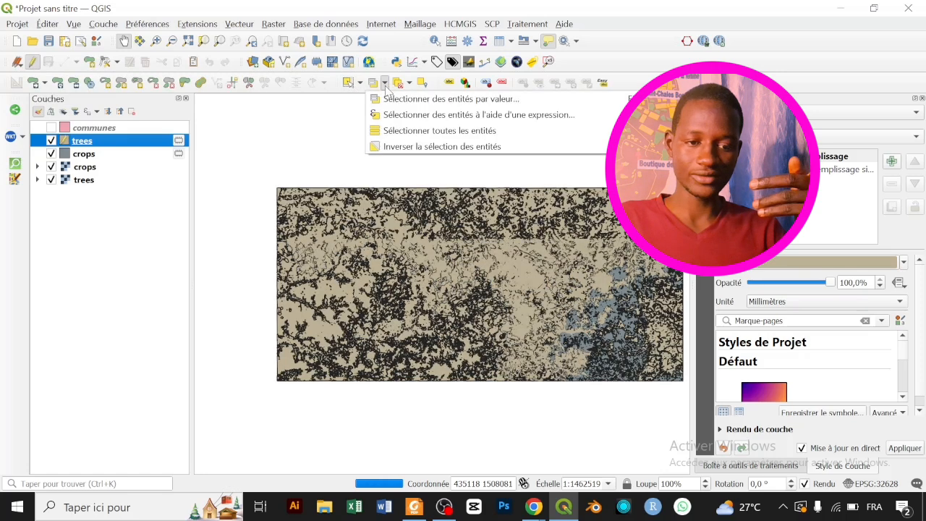
left_click(400, 99)
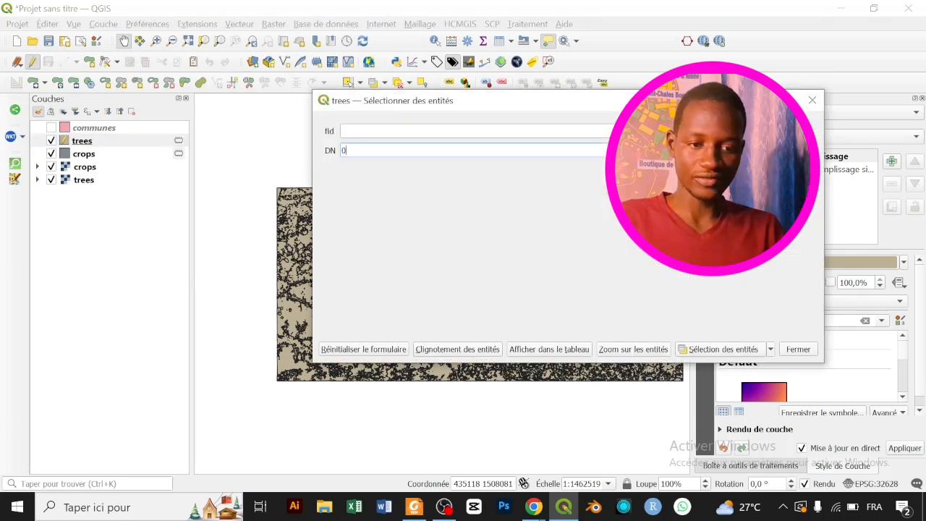
left_click(718, 350)
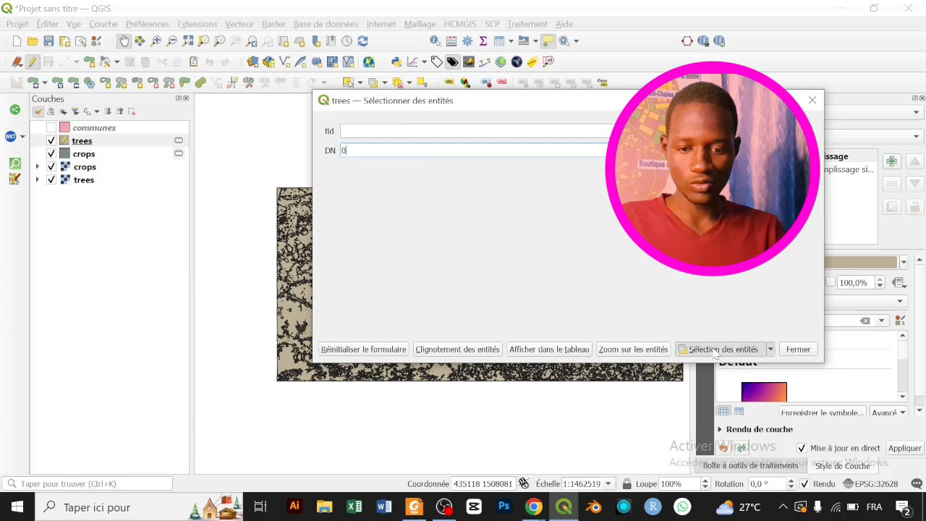
left_click(798, 349)
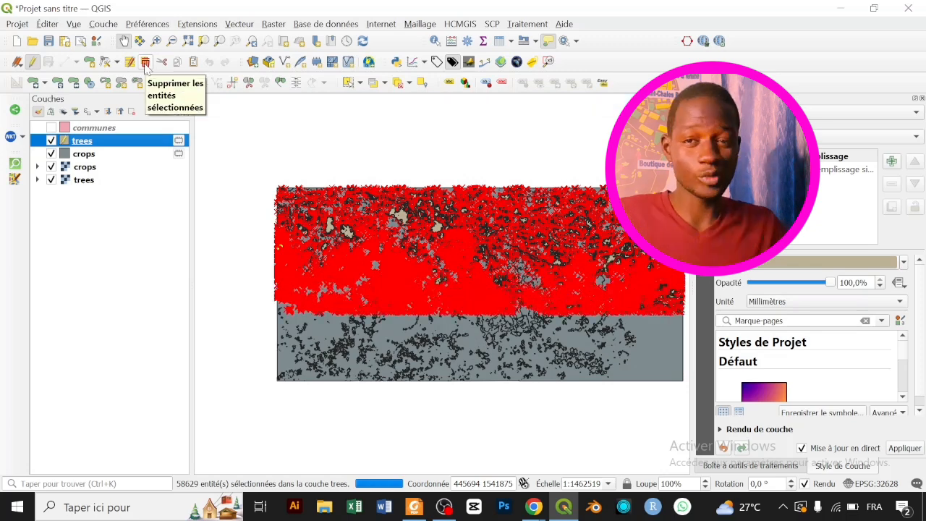
left_click(145, 66)
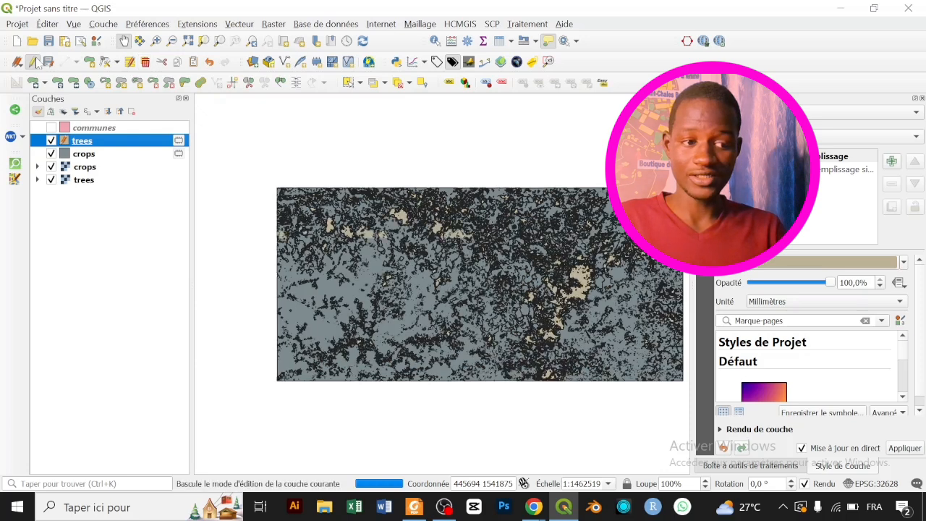
left_click(33, 63)
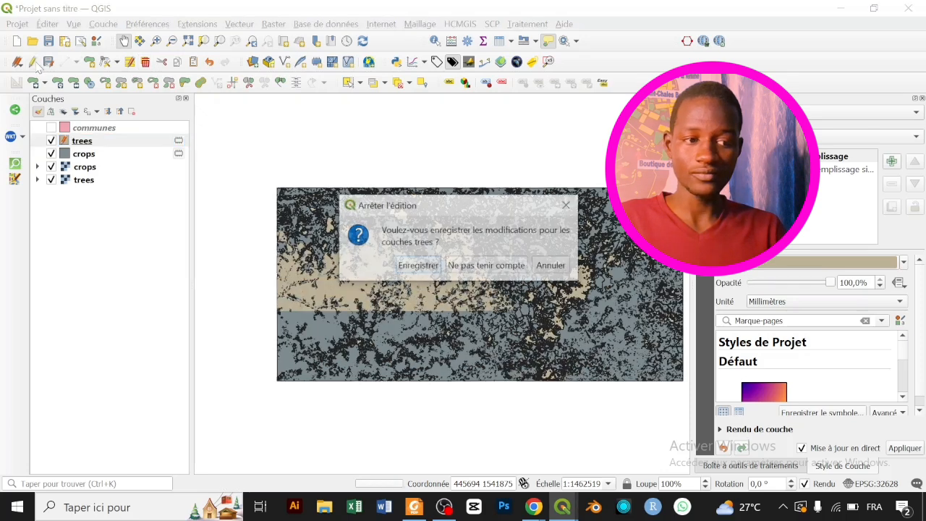
left_click(417, 266)
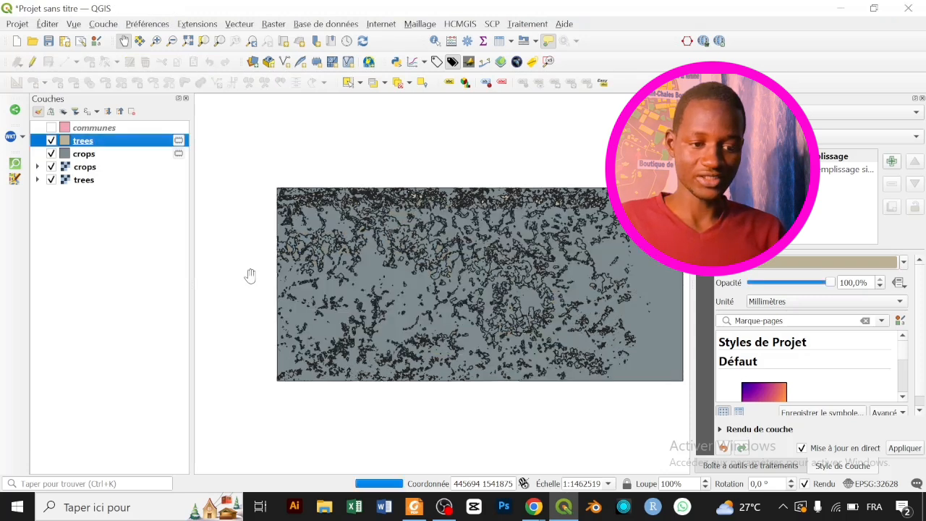
- Select by value the features with DN 0 in the crops vector layer, delete them and save the layer edits
left_click(134, 155)
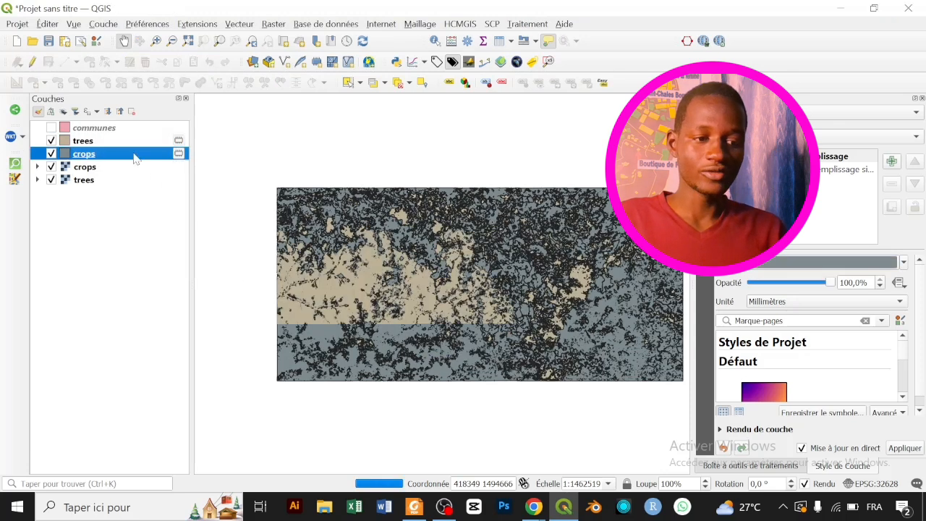
left_click(33, 63)
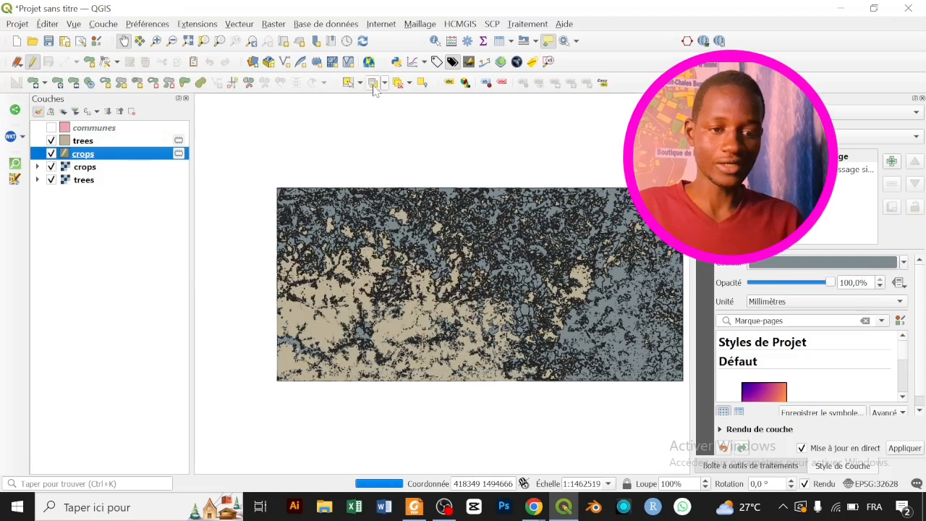
left_click(348, 82)
left_click(490, 150)
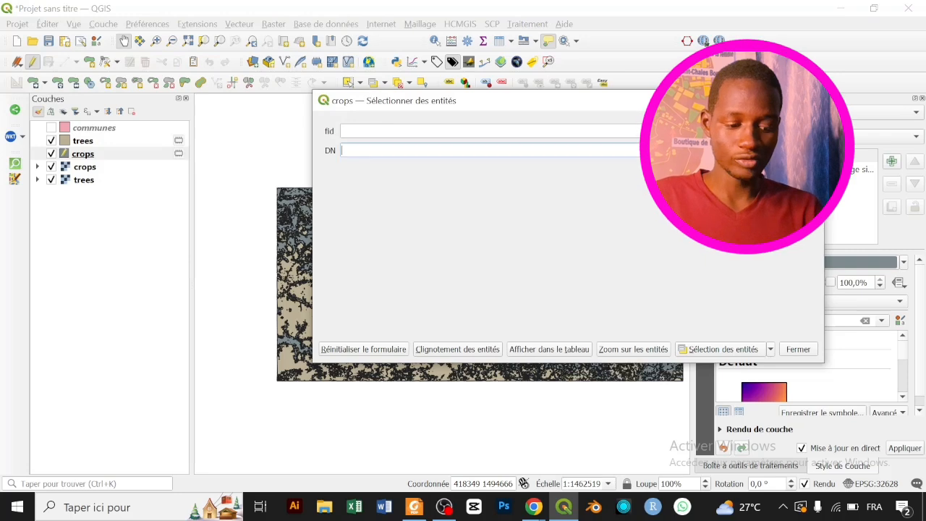
left_click(723, 349)
left_click(798, 350)
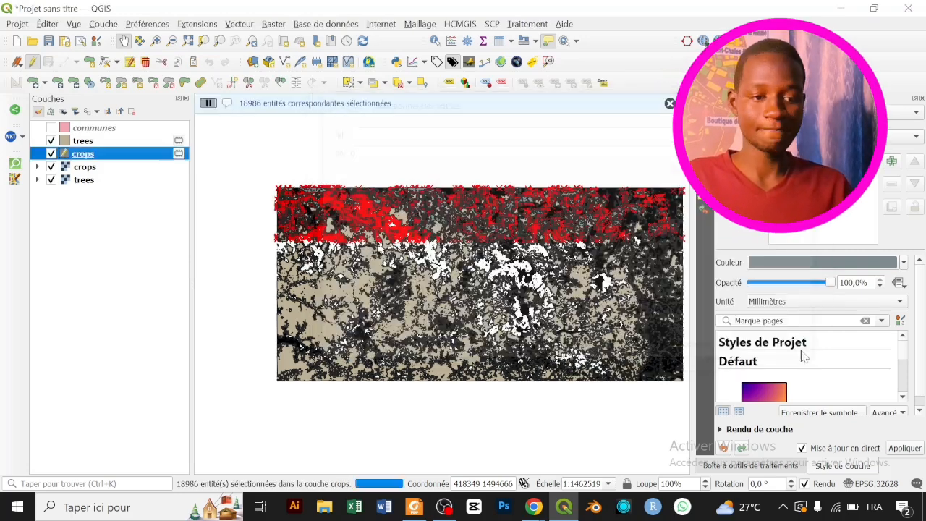
left_click(146, 62)
left_click(33, 61)
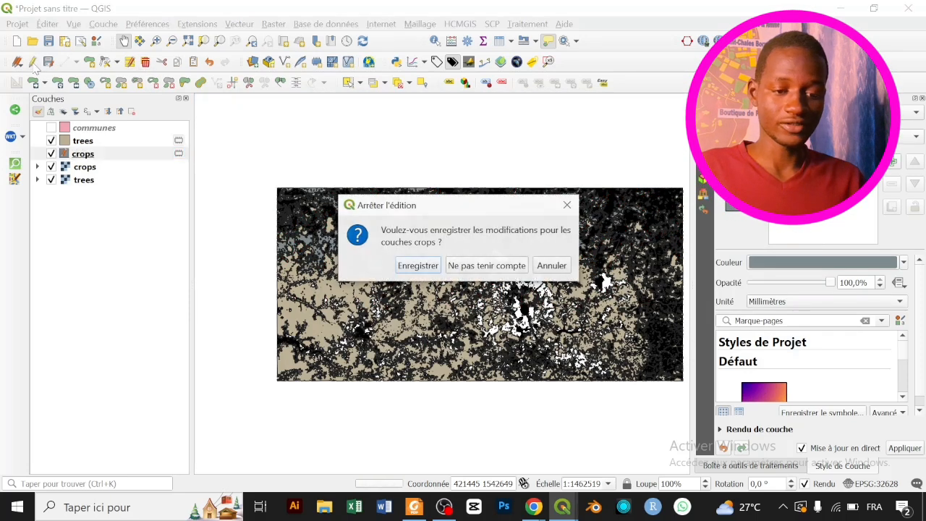
key("Return")
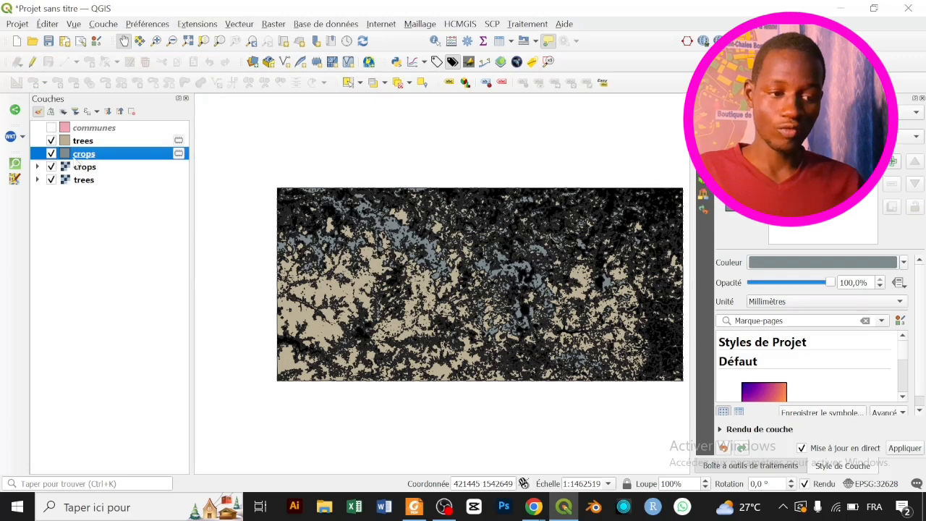
- Hide the crops vector layer and examine the polygon edges of the trees vector layer up close
left_click(51, 154)
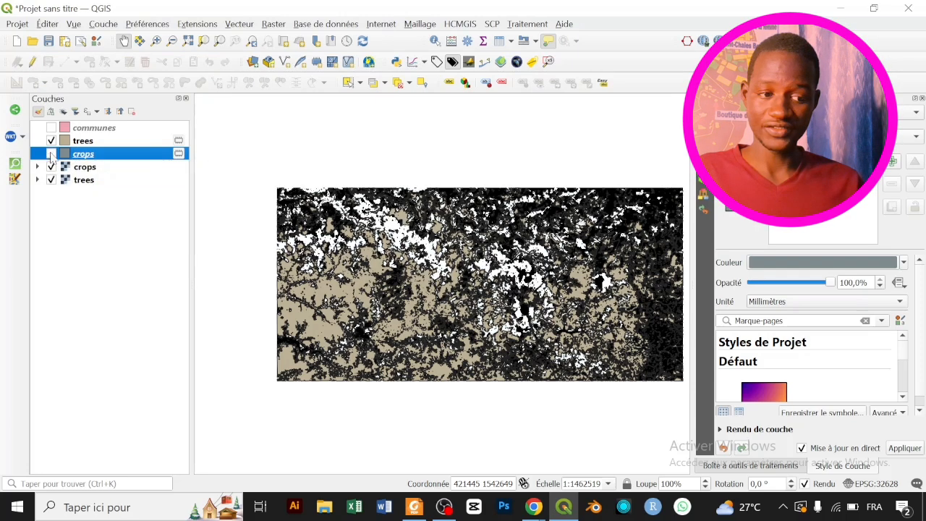
left_click(115, 142)
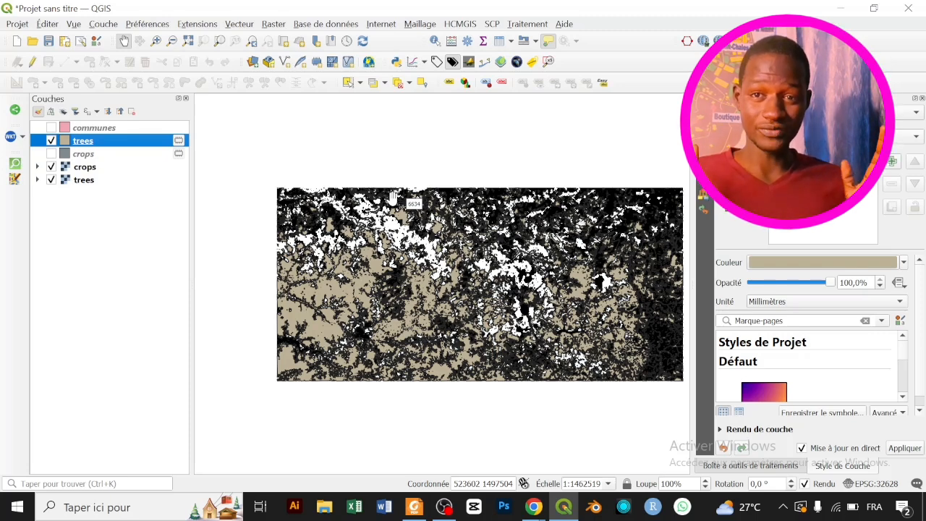
left_click(156, 42)
left_click_drag(405, 233, 534, 349)
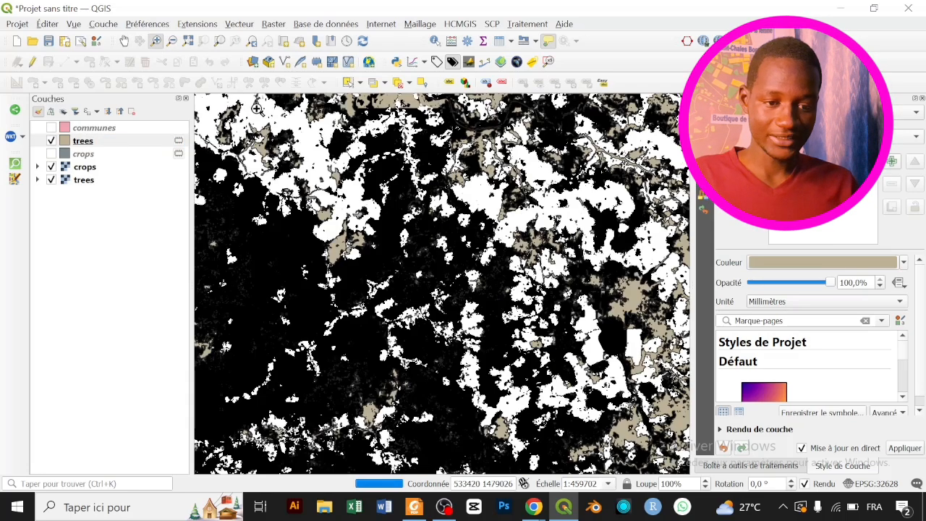
left_click(564, 336)
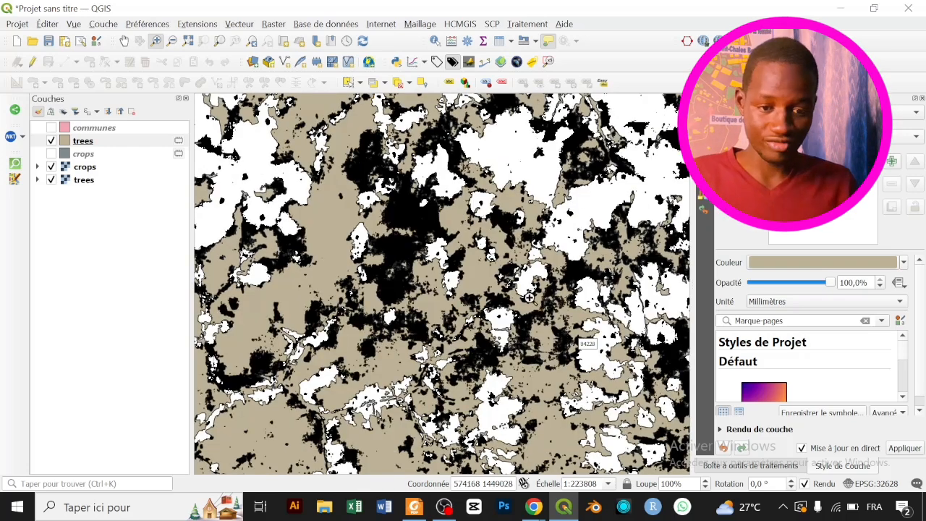
left_click_drag(480, 172, 528, 222)
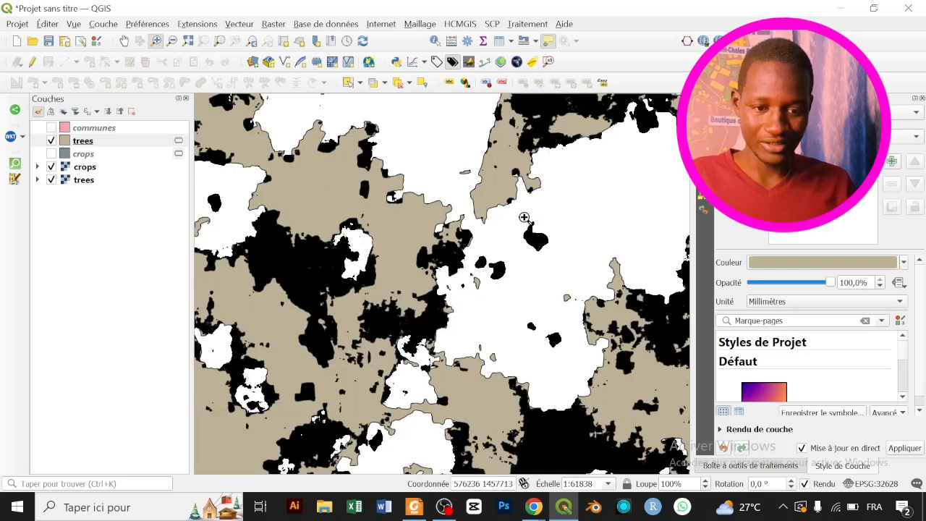
left_click_drag(432, 214, 538, 326)
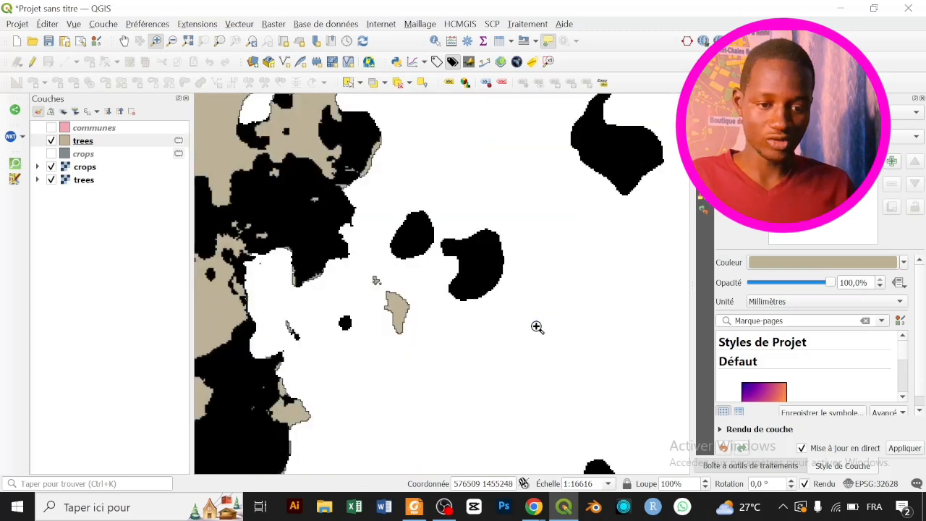
left_click_drag(319, 202, 395, 294)
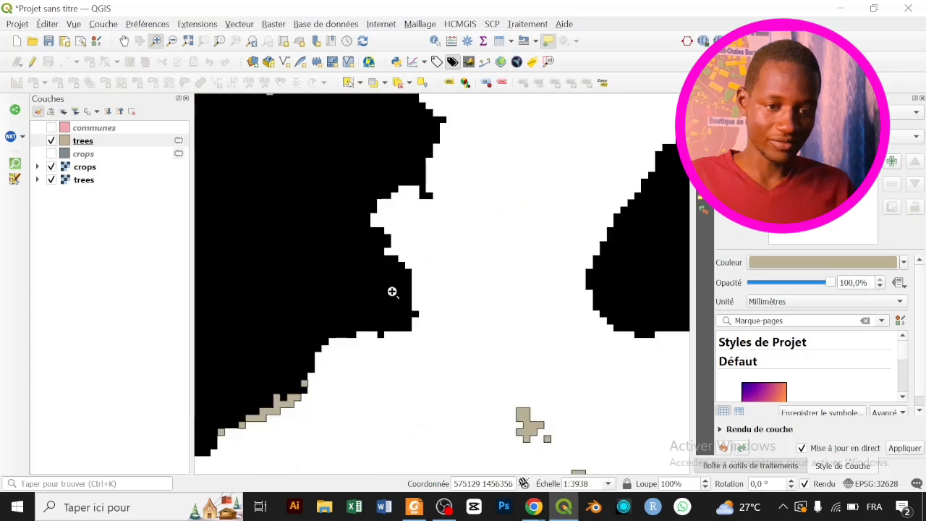
- Hide the crops and trees rasters to view only the trees polygons
left_click(50, 167)
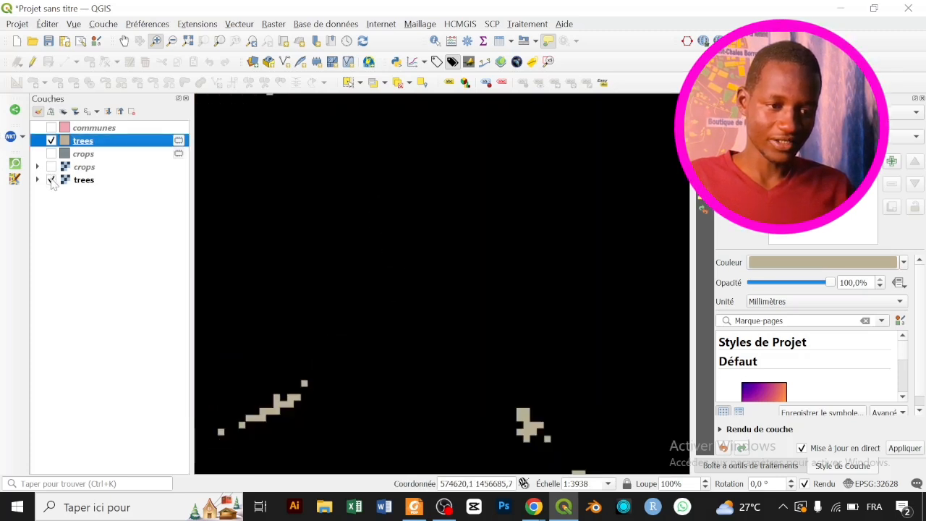
left_click(51, 180)
scroll(415, 267, "down", 1)
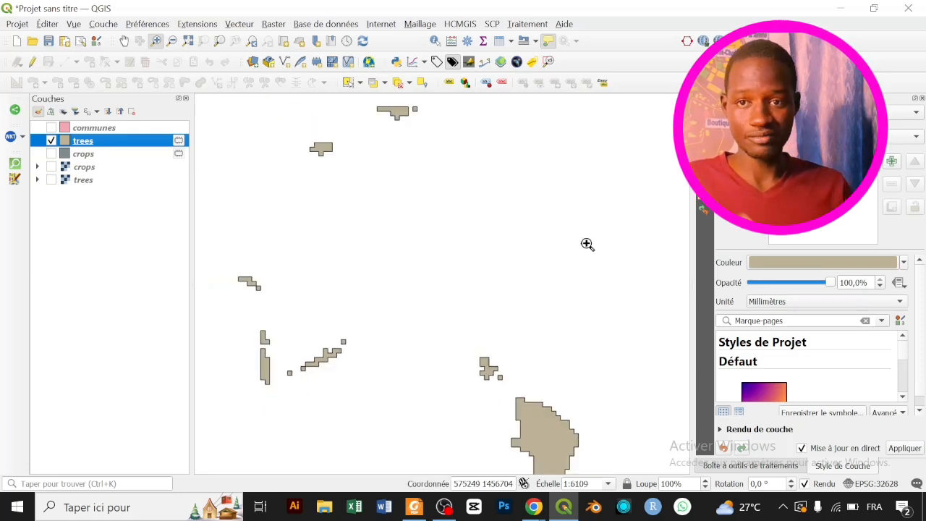
- Simplify the trees vector layer into a temporary layer with the Aire (Visvalingam) method and a tolerance of 100 metres
left_click(532, 26)
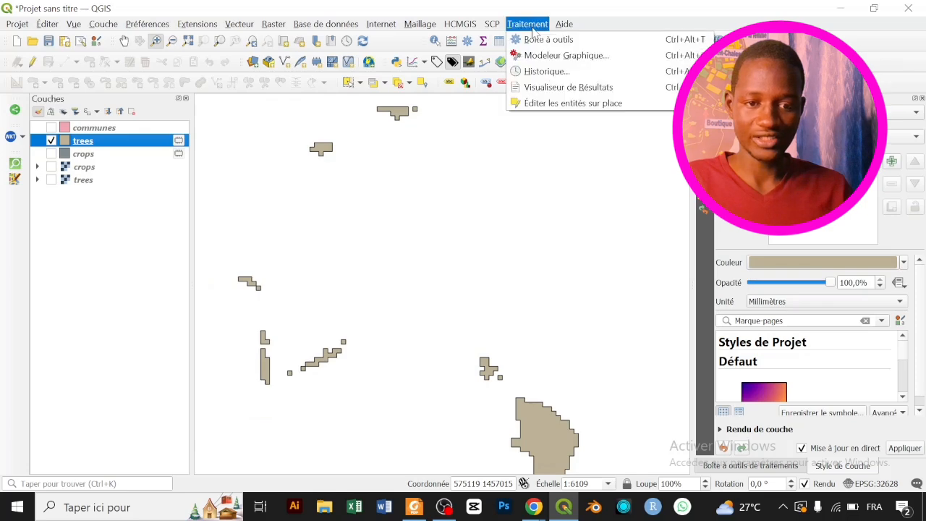
left_click(544, 37)
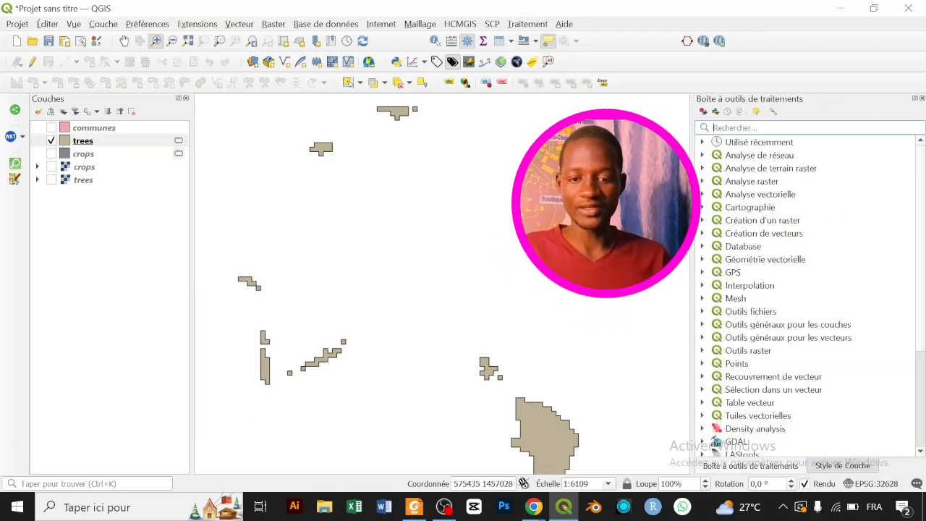
type("simpli")
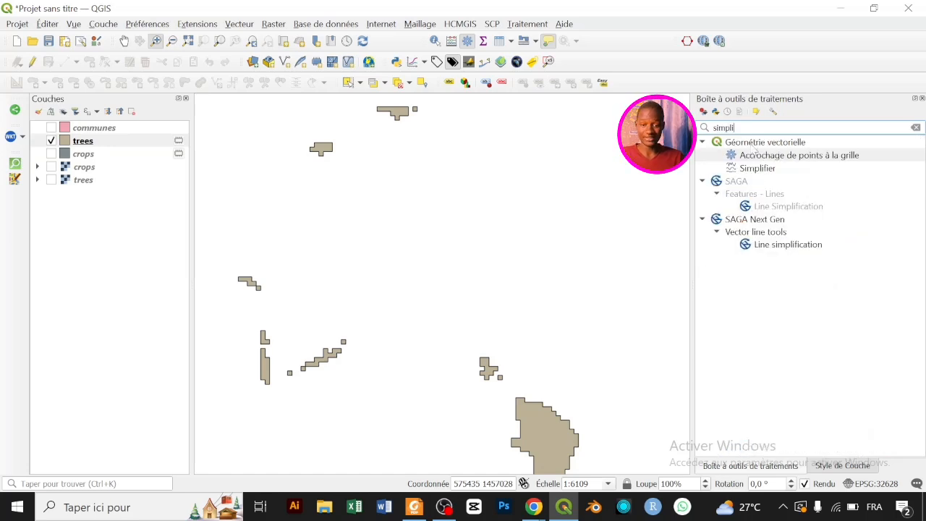
double_click(773, 169)
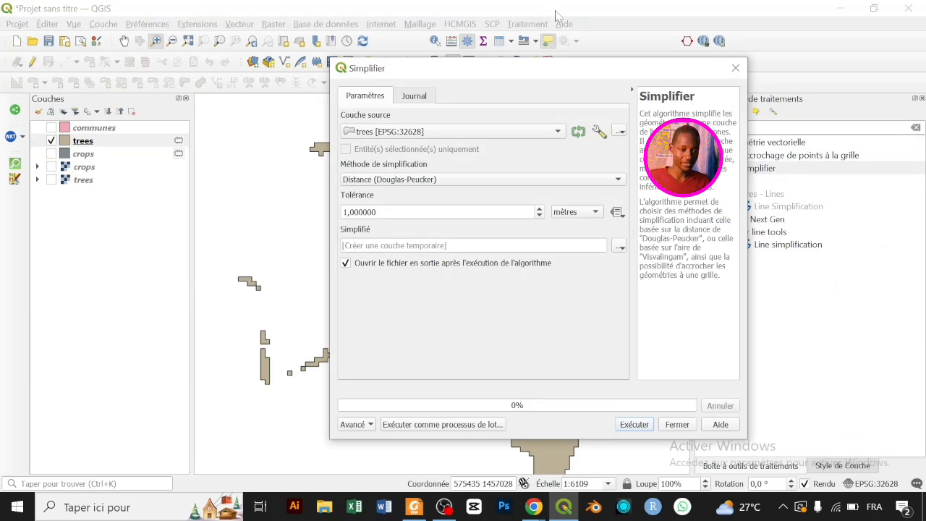
left_click(396, 184)
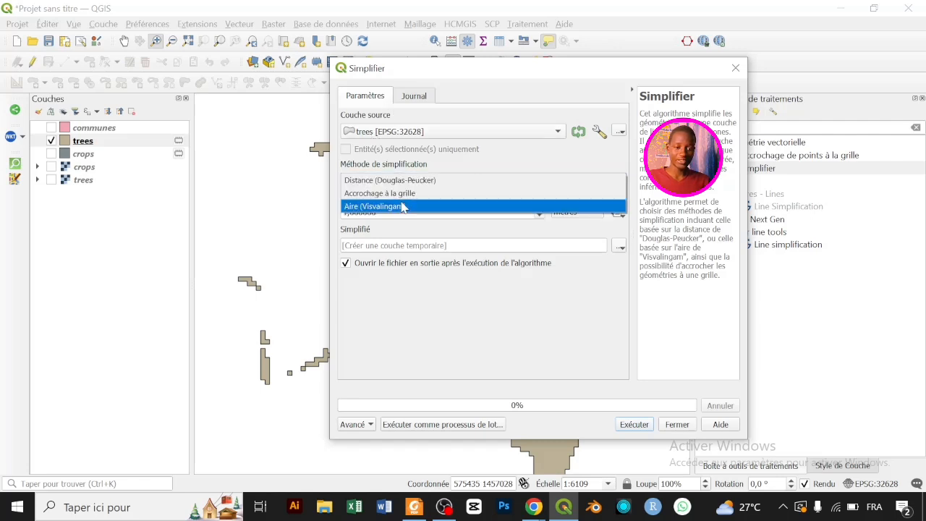
left_click(404, 207)
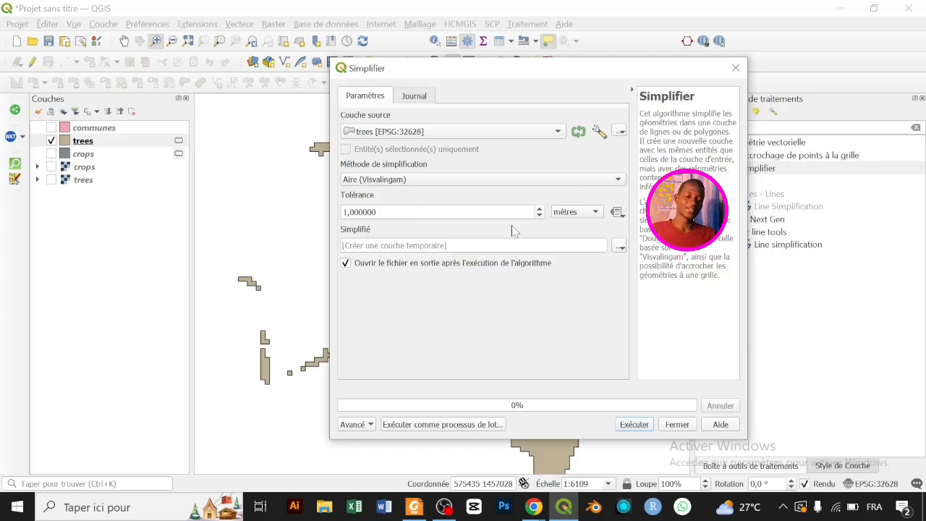
left_click(539, 216)
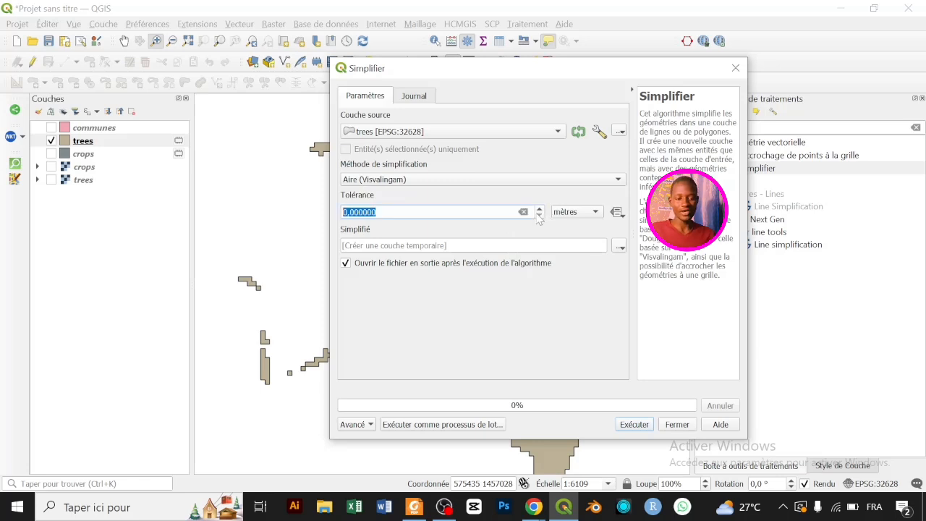
type("30")
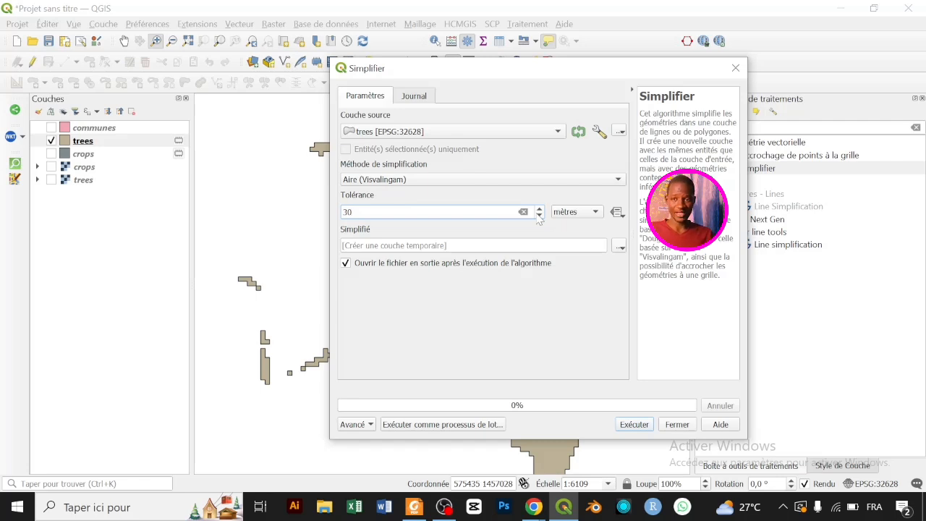
left_click(539, 216)
type("1000")
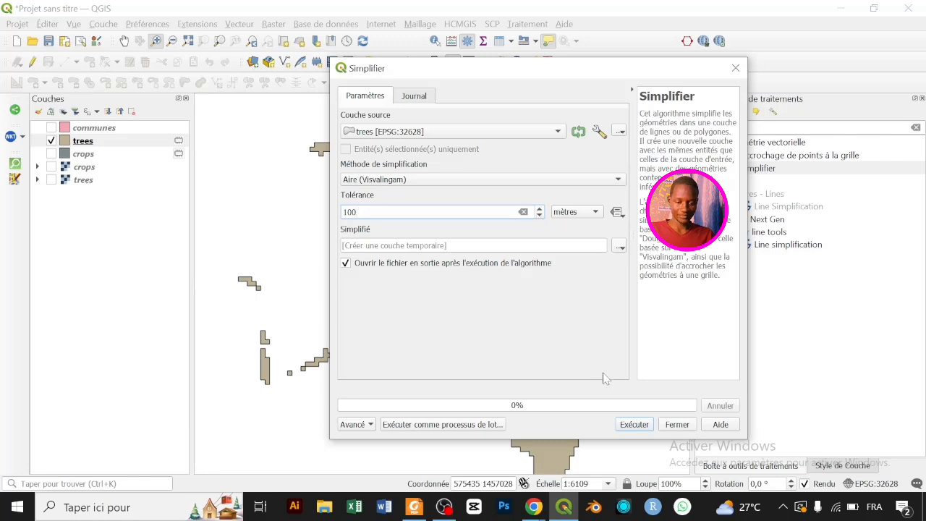
left_click(634, 426)
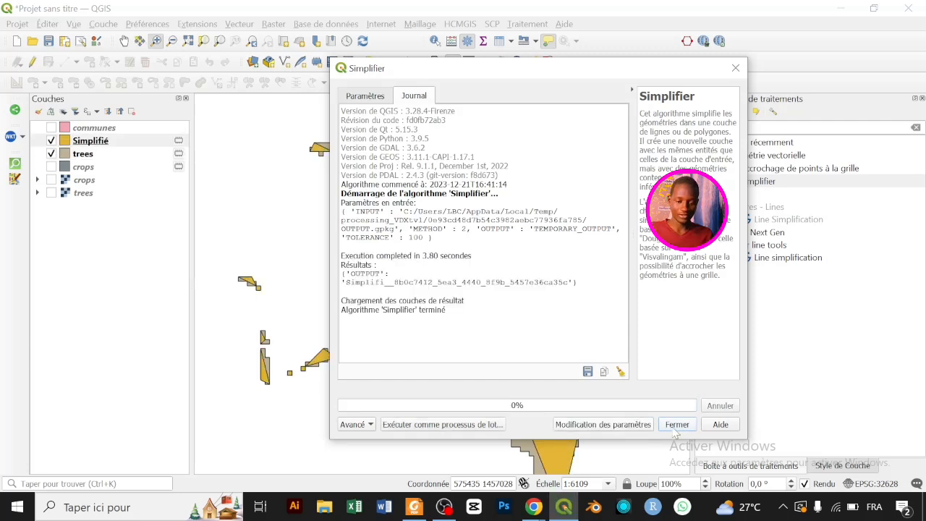
- Compare the simplified polygons with the original trees outlines, and view the whole simplified layer with the original trees layer hidden
left_click_drag(467, 69, 700, 84)
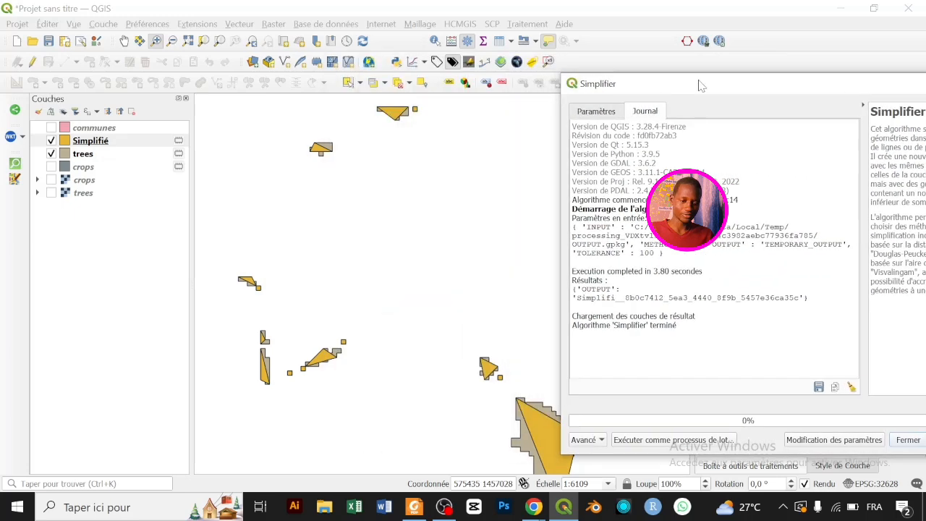
scroll(331, 287, "down", 4)
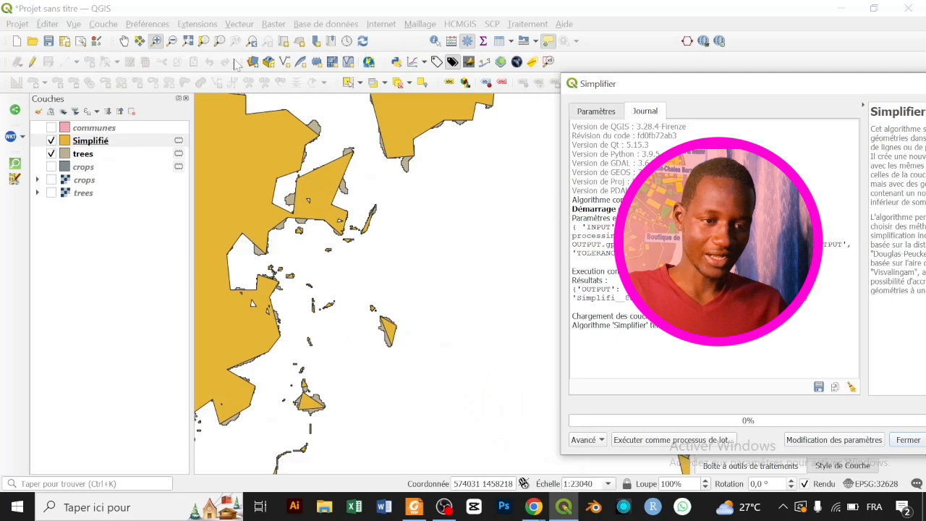
left_click(219, 41)
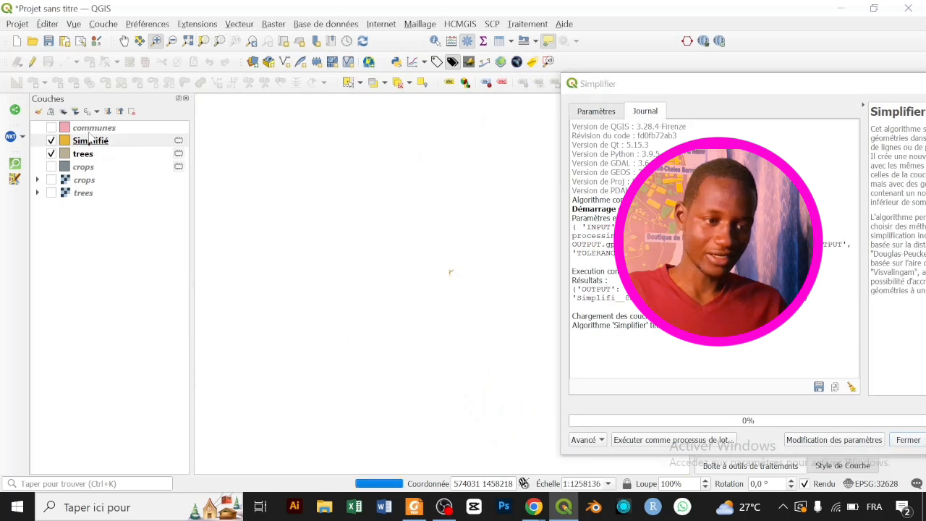
left_click(51, 154)
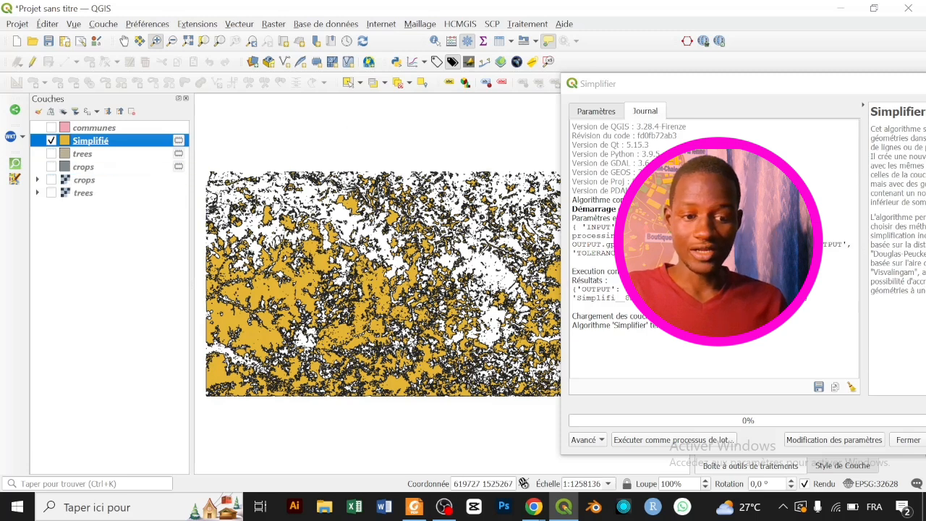
- Simplify the crops vector layer into a temporary layer with the same Aire (Visvalingam) method and tolerance of 100 metres
left_click(608, 113)
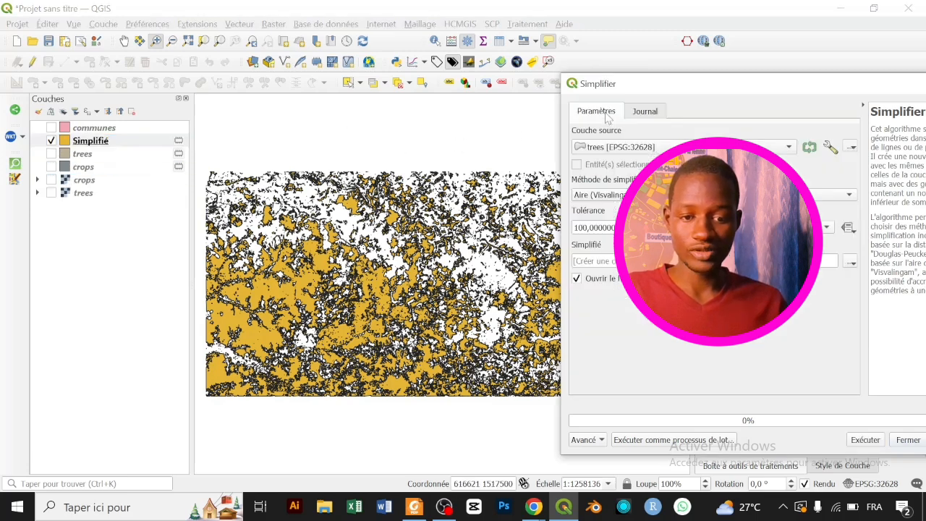
left_click(612, 146)
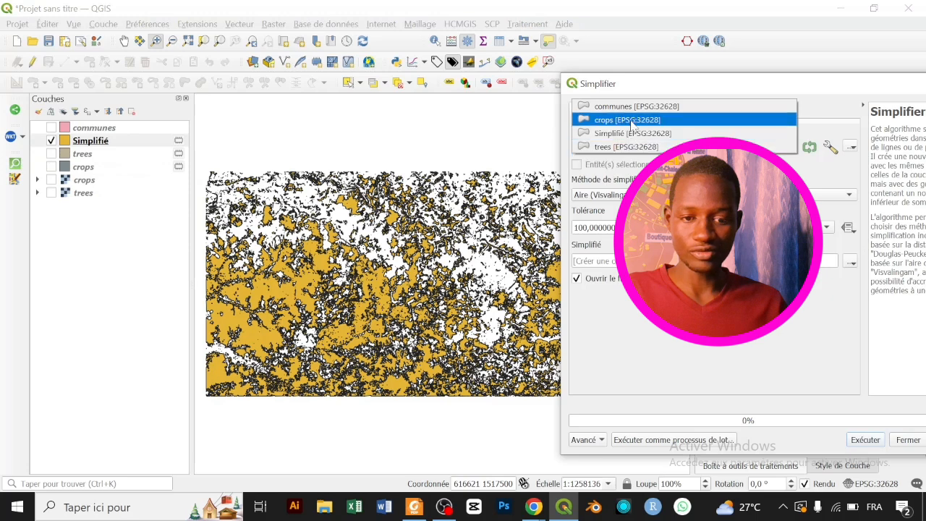
left_click(628, 120)
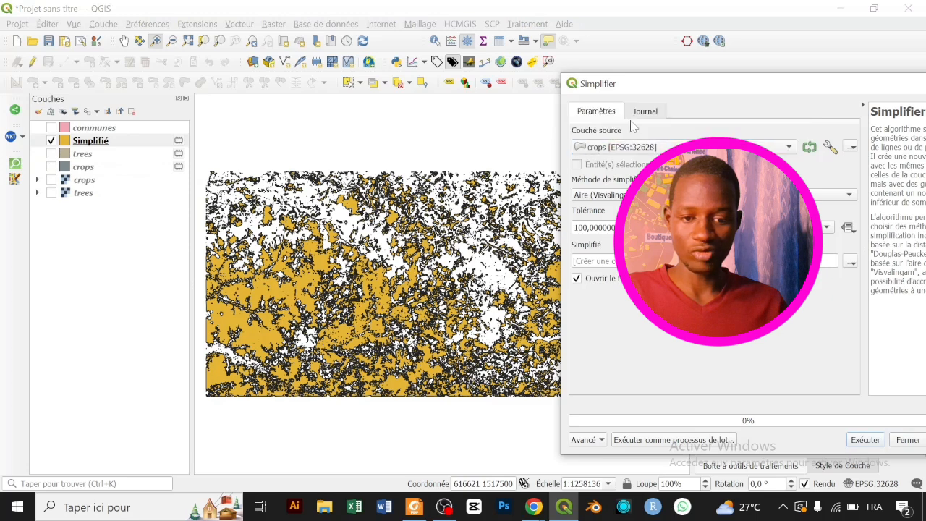
left_click(866, 441)
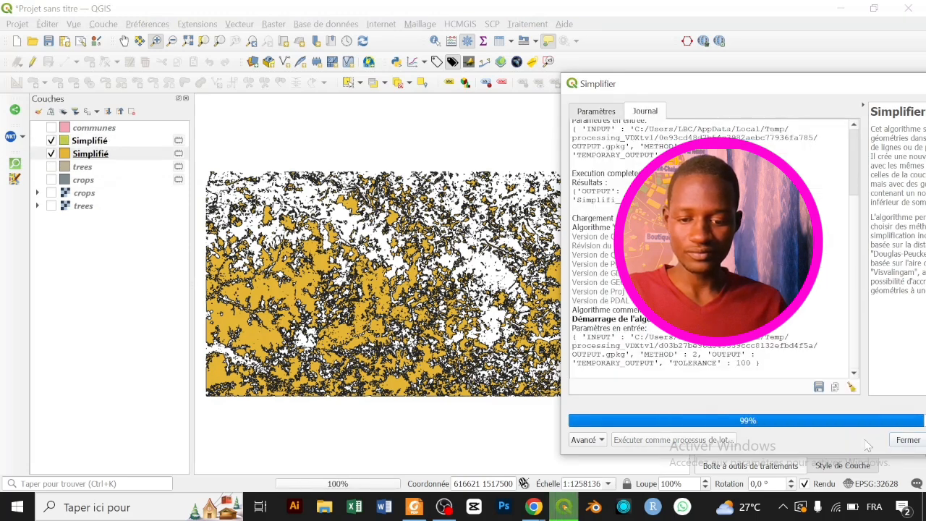
left_click(921, 441)
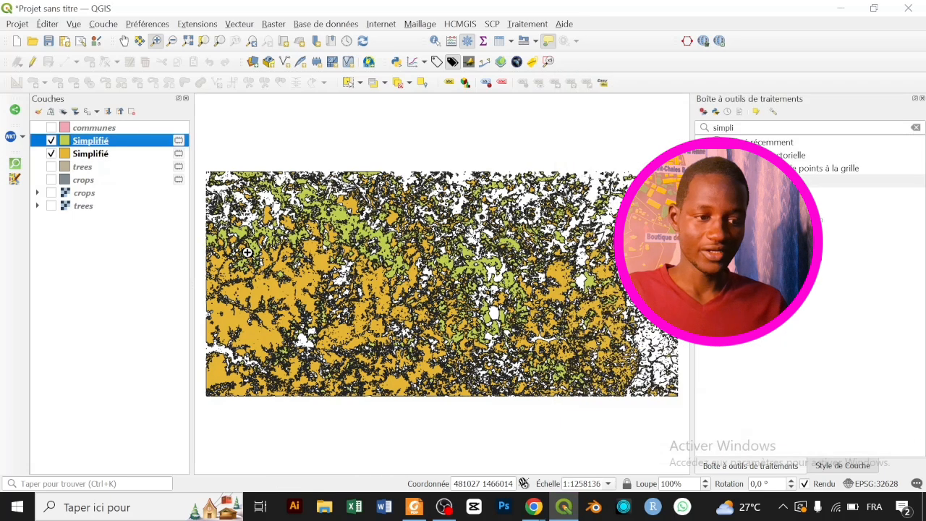
- Rename the upper Simplifié layer as s_crops and the lower one as s_trees, and check s_crops with s_trees temporarily hidden
right_click(103, 142)
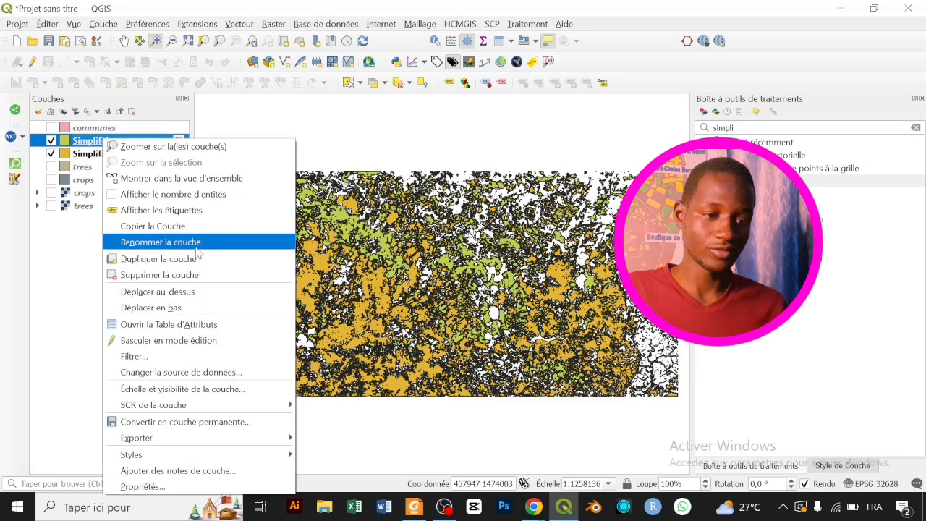
left_click(198, 250)
type("s")
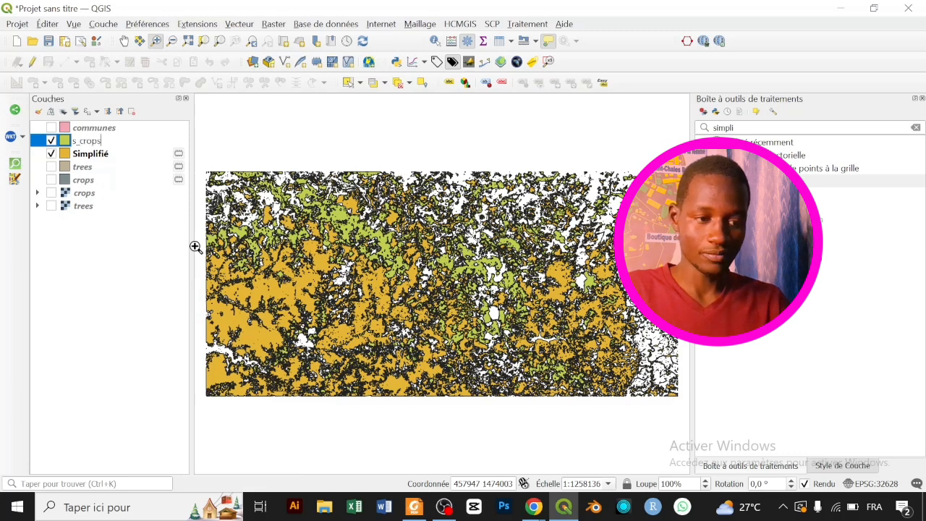
type("_crops")
key("Tab")
type("s")
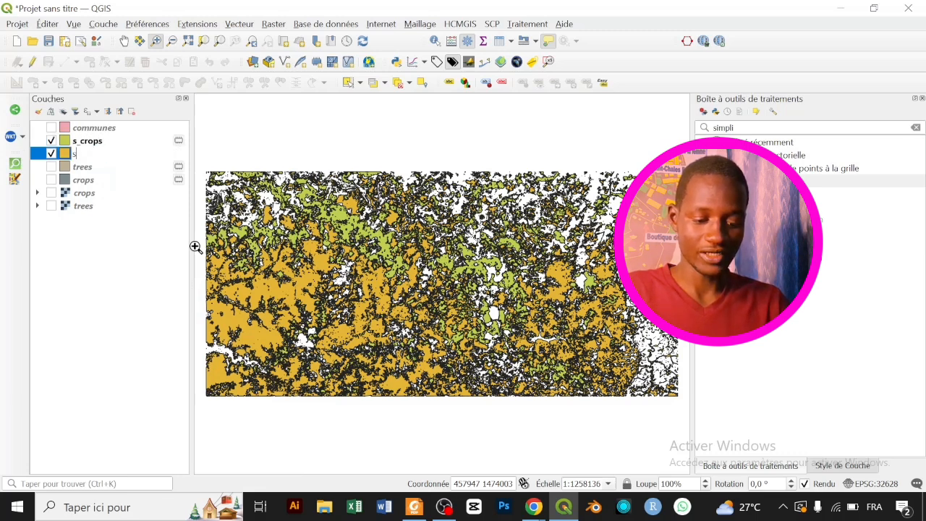
type("_trees")
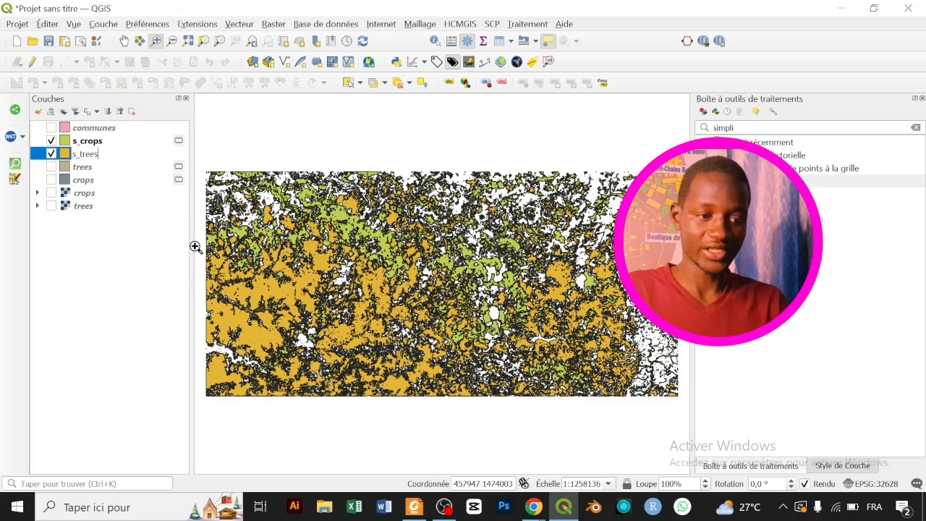
key("Return")
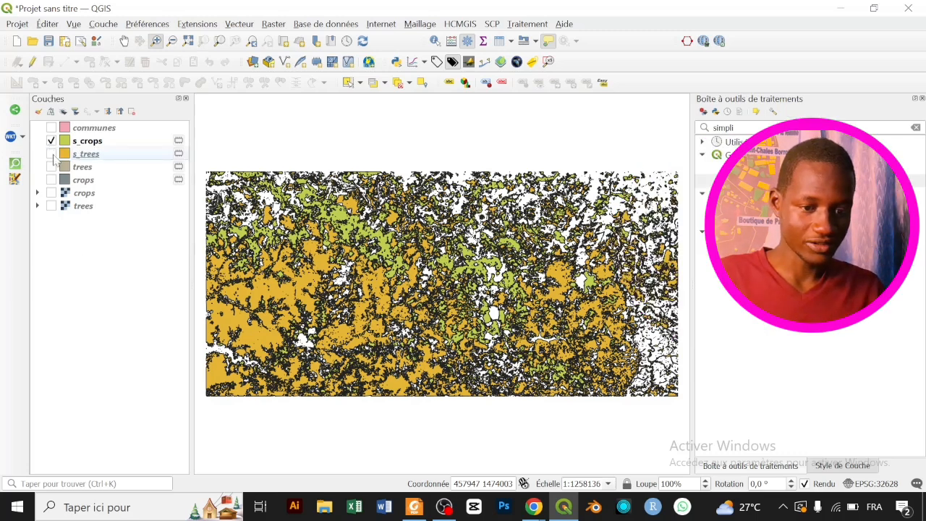
left_click(51, 154)
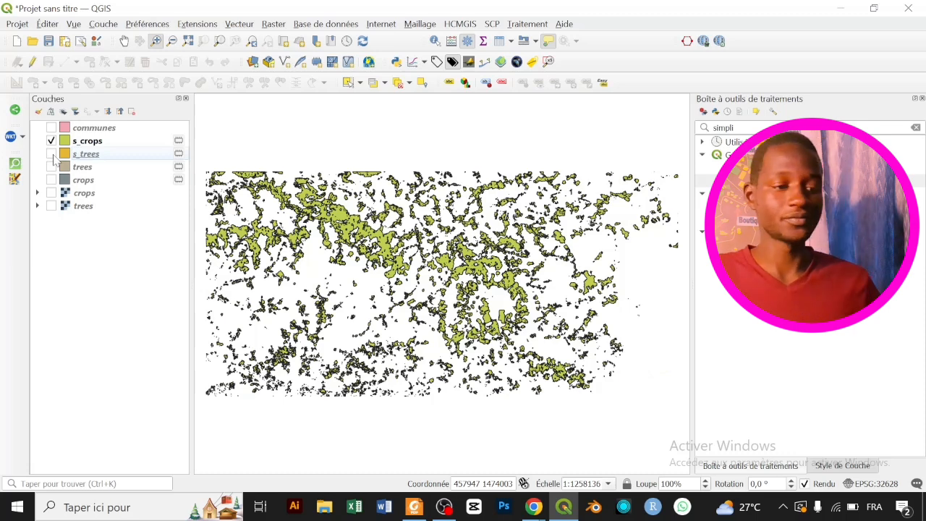
left_click(51, 155)
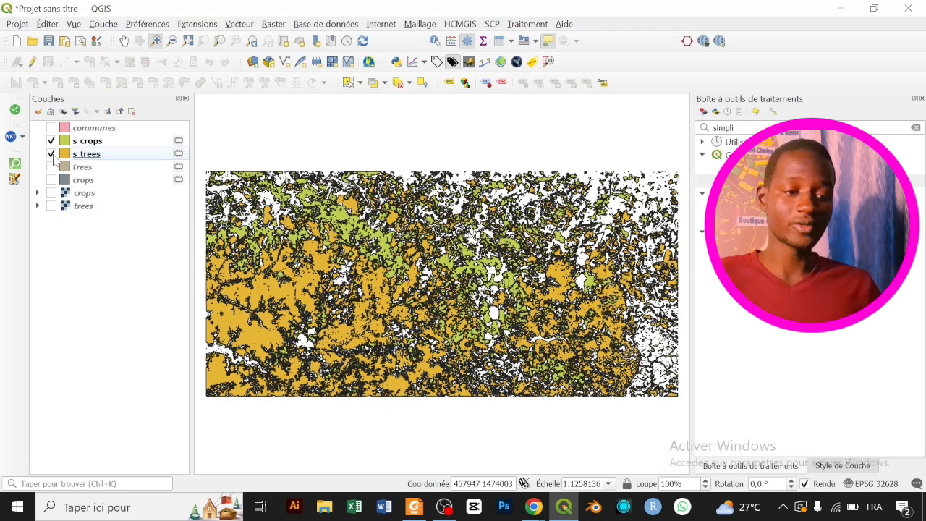
- Examine the attribute table of the s_crops layer, then close it
left_click(123, 142)
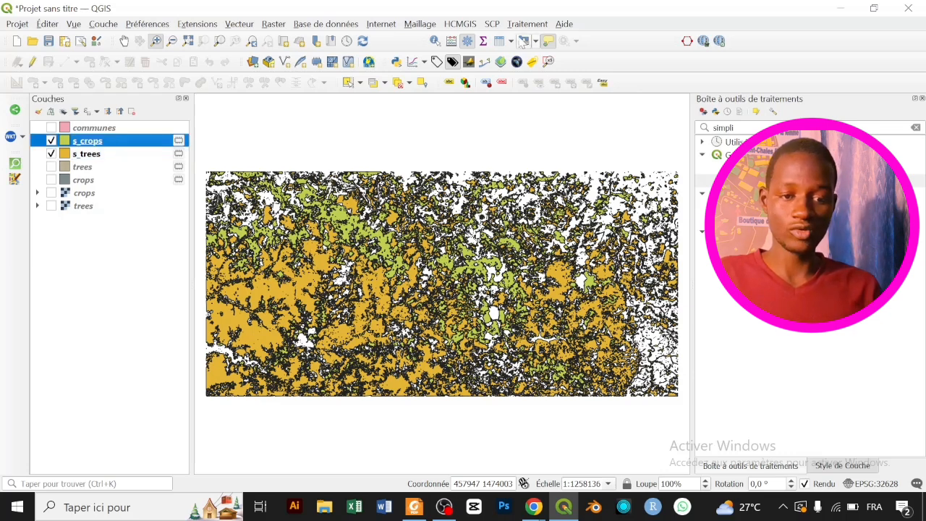
left_click(500, 42)
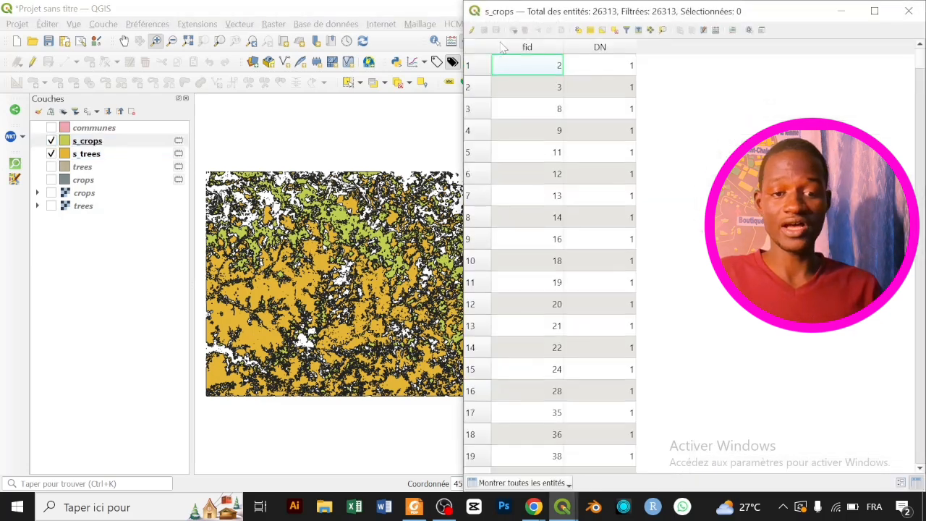
left_click(910, 12)
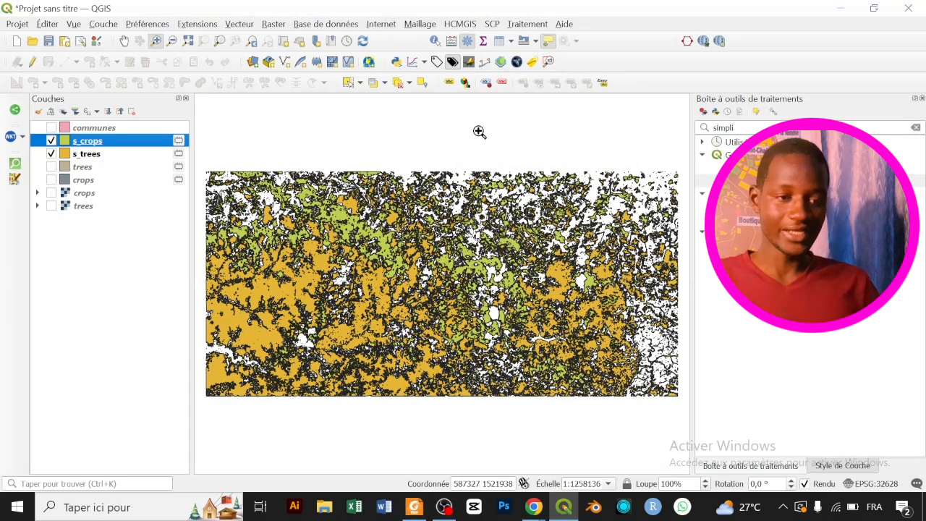
- Set the general processing option for invalid feature filtering to Passer (ignorer) les entités avec des géométries invalides
left_click(147, 27)
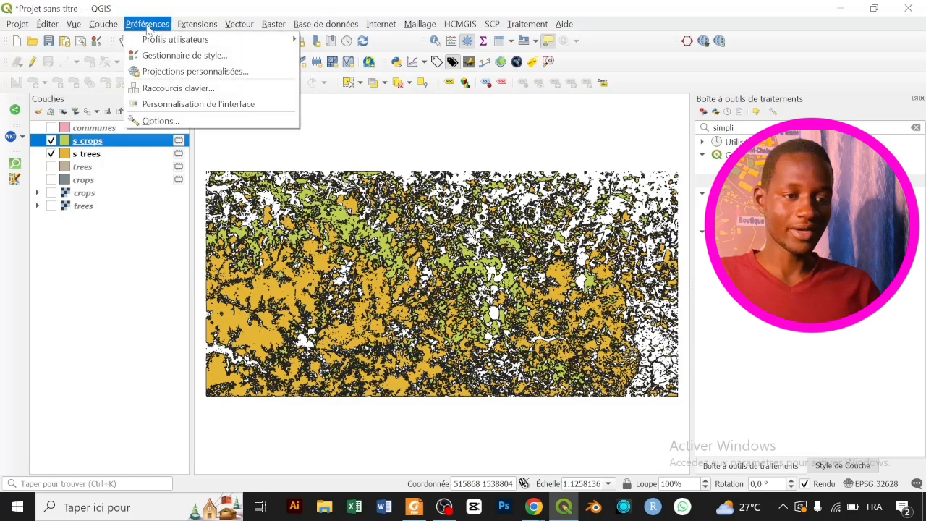
left_click(161, 121)
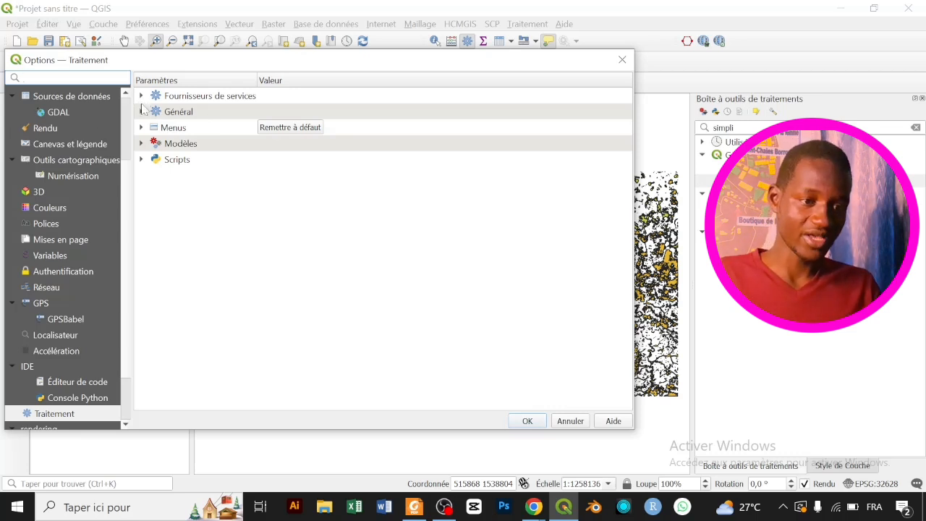
left_click(60, 419)
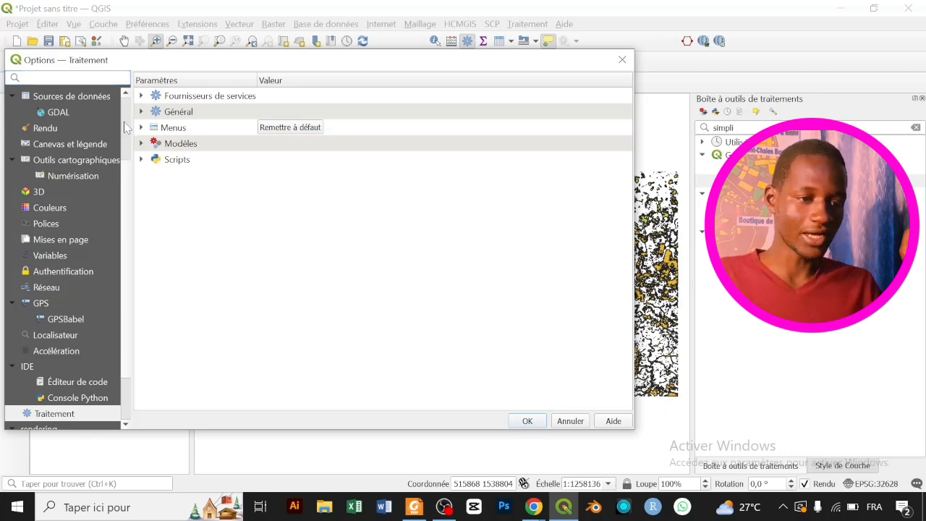
scroll(124, 128, "up", 2)
scroll(125, 128, "down", 3)
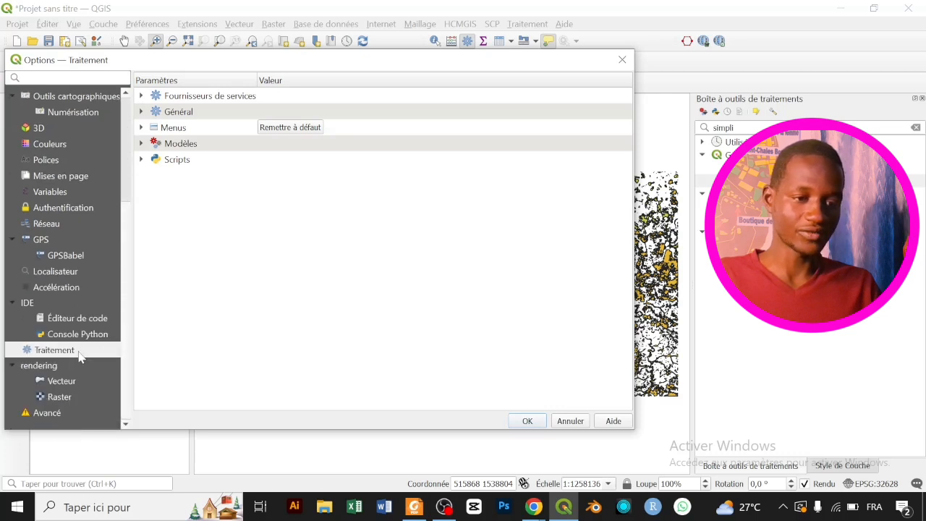
left_click(140, 113)
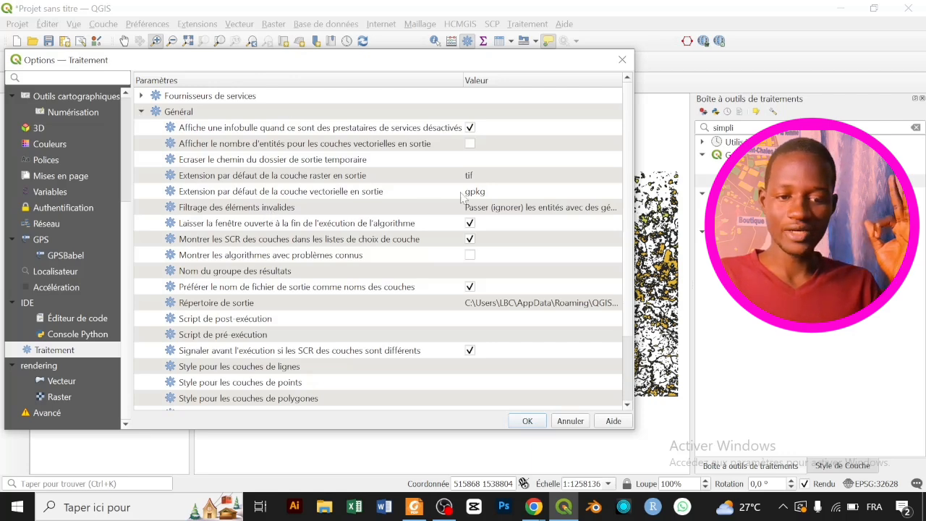
left_click(530, 212)
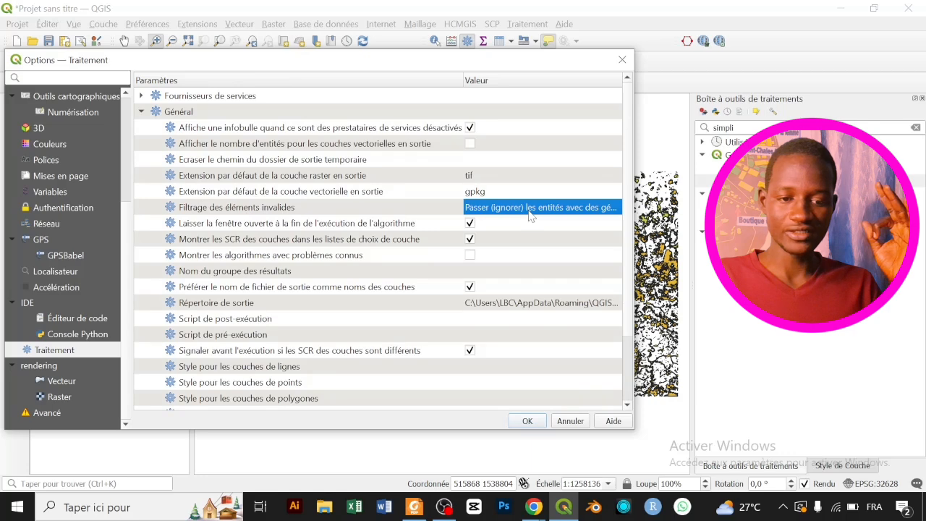
left_click(530, 212)
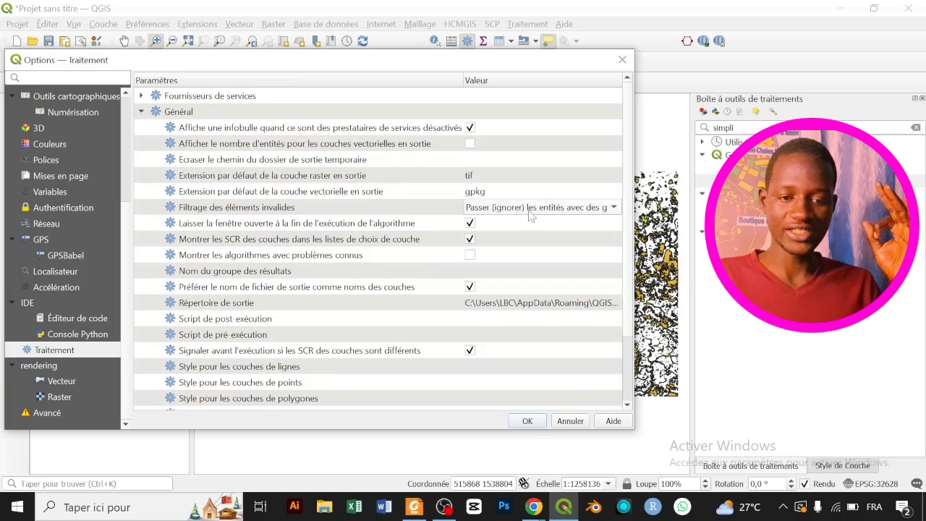
left_click(583, 209)
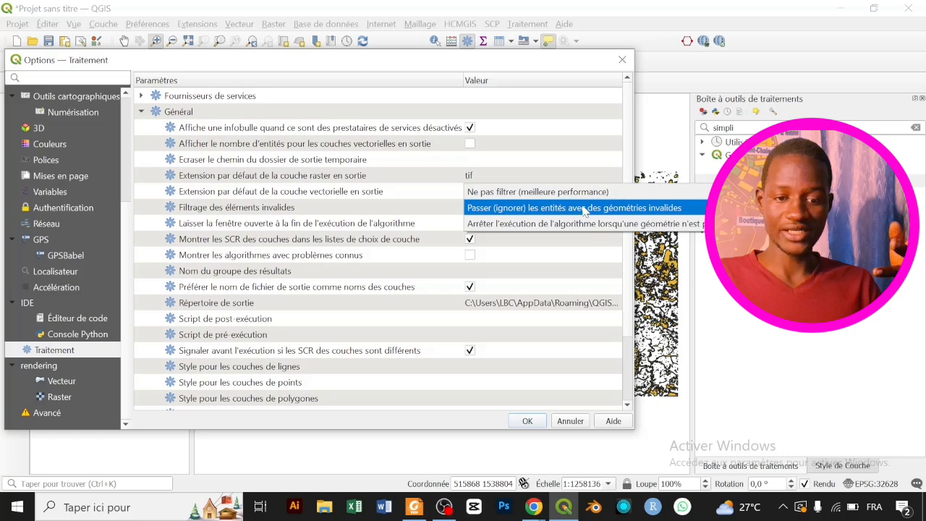
left_click(585, 209)
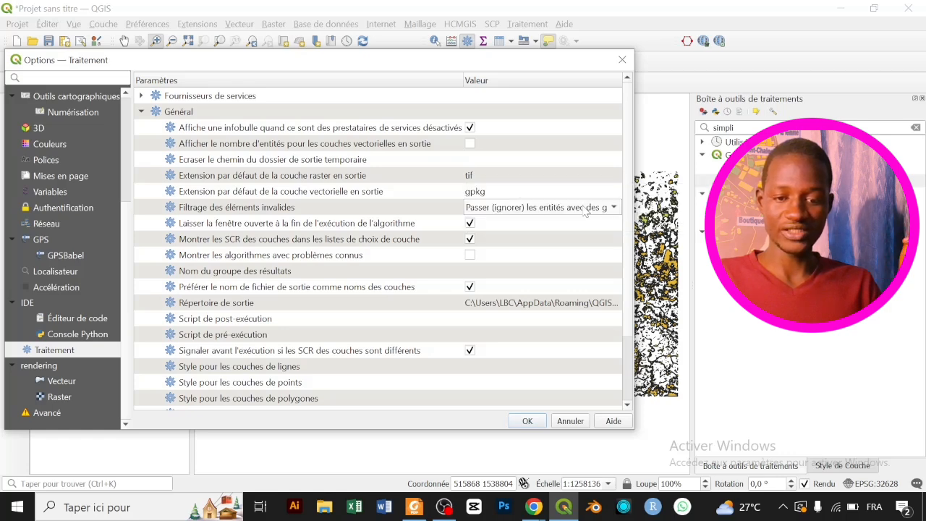
left_click(527, 422)
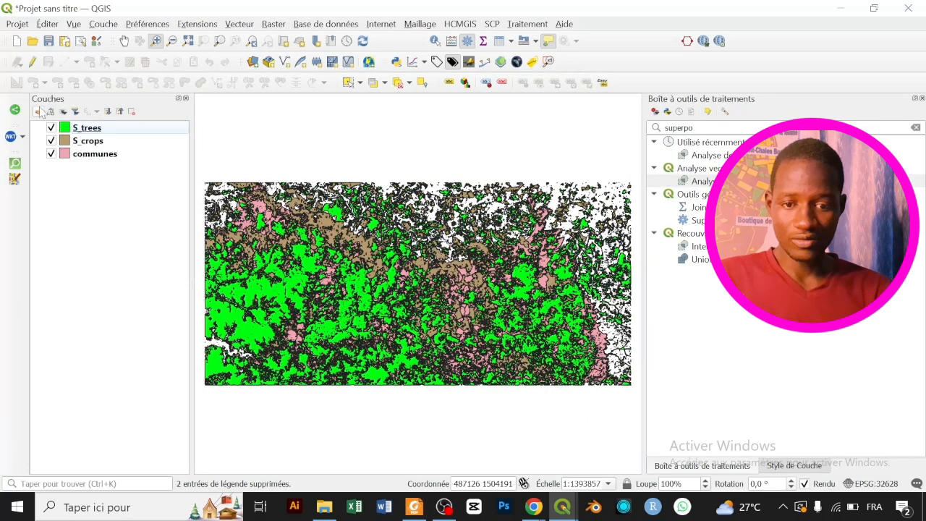
- Repair the geometries of S_trees into a temporary layer with the Structure correction method
double_click(682, 128)
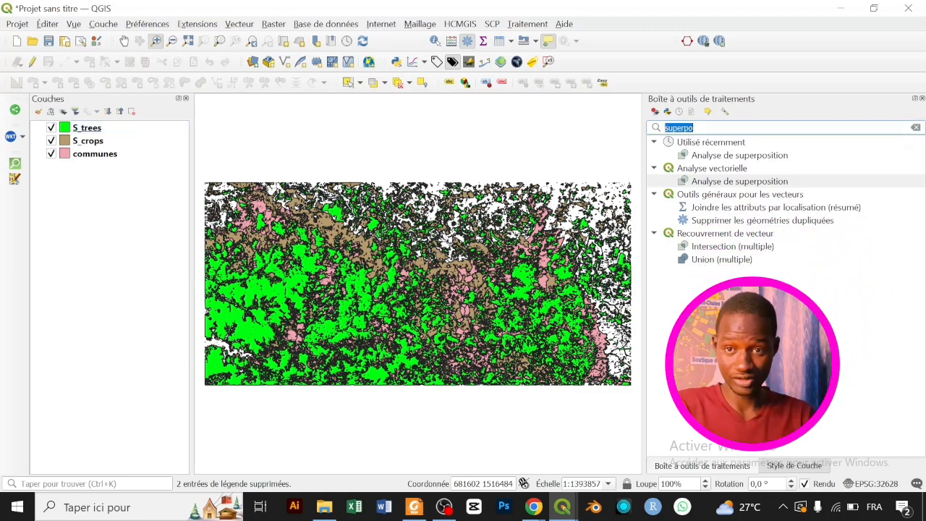
type("répa")
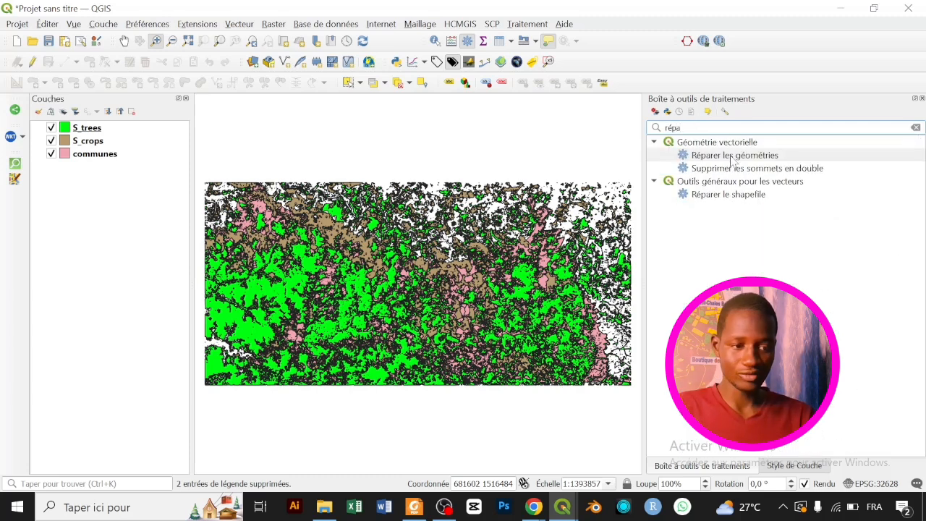
double_click(733, 156)
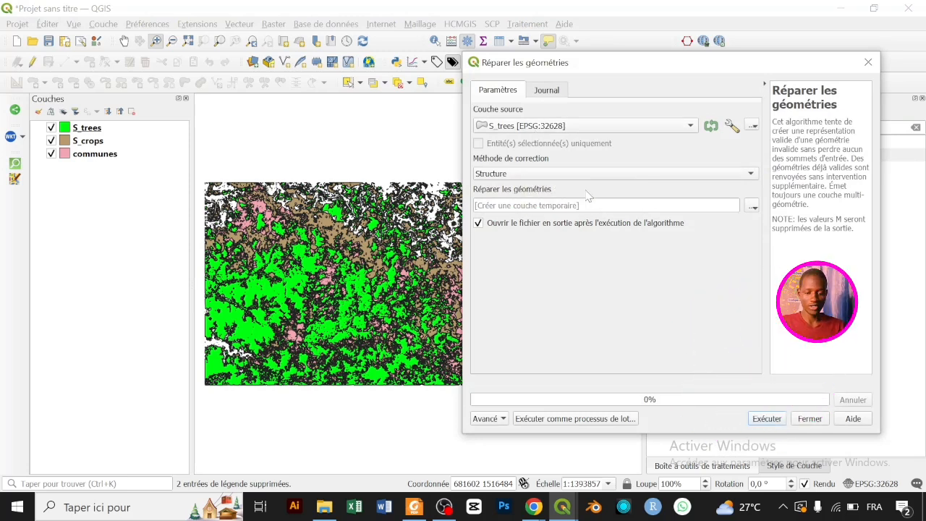
left_click(779, 422)
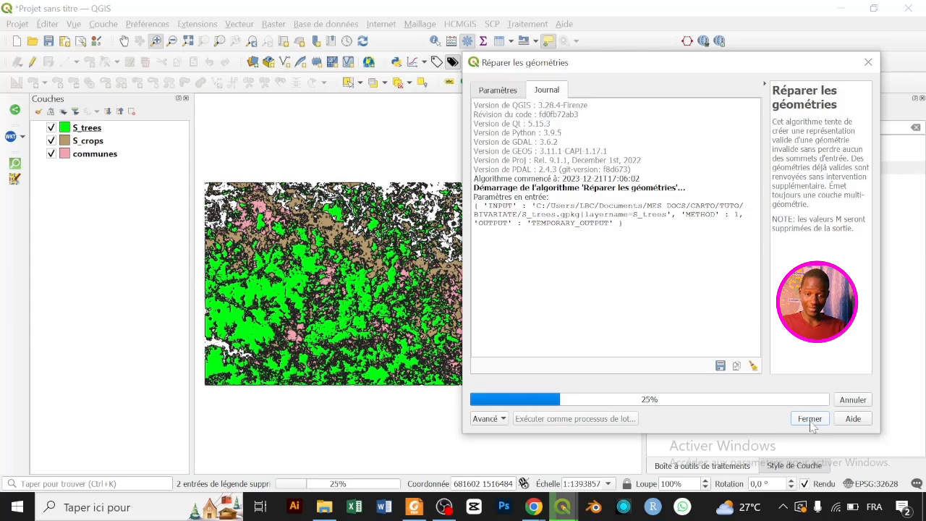
left_click(811, 419)
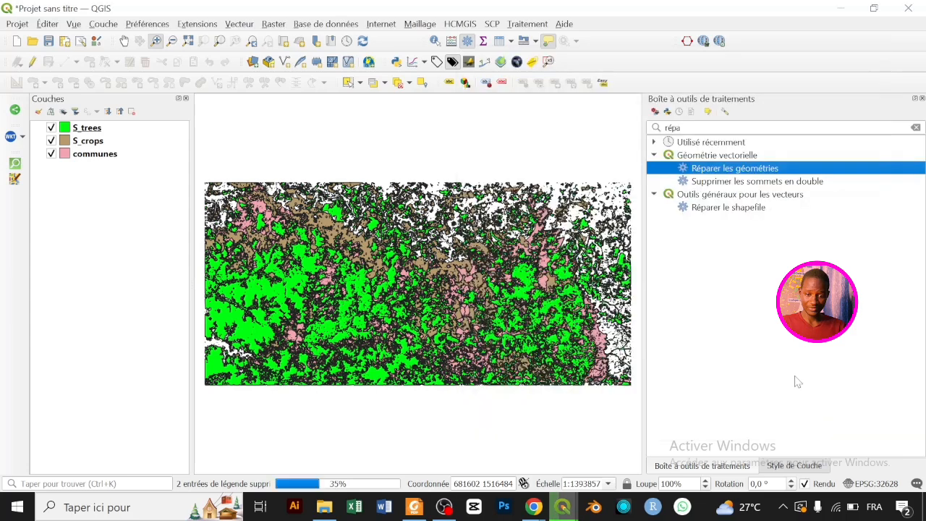
- Repair the geometries of S_crops into a temporary layer, also with the Structure correction method
double_click(728, 168)
left_click(541, 130)
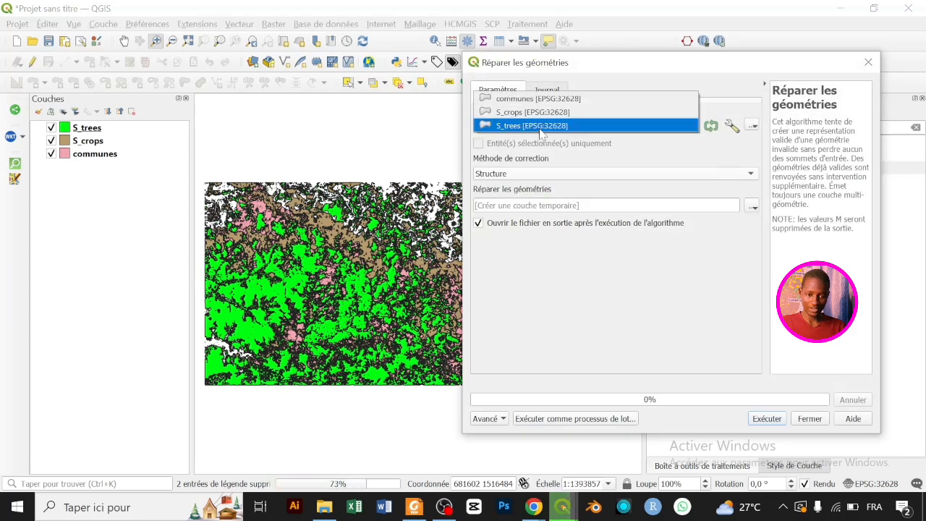
key("Up")
key("Return")
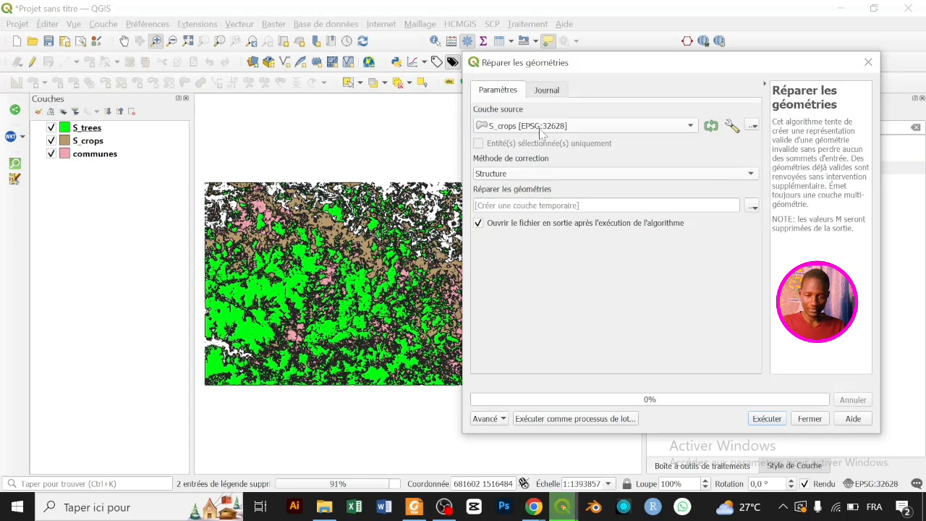
left_click(767, 419)
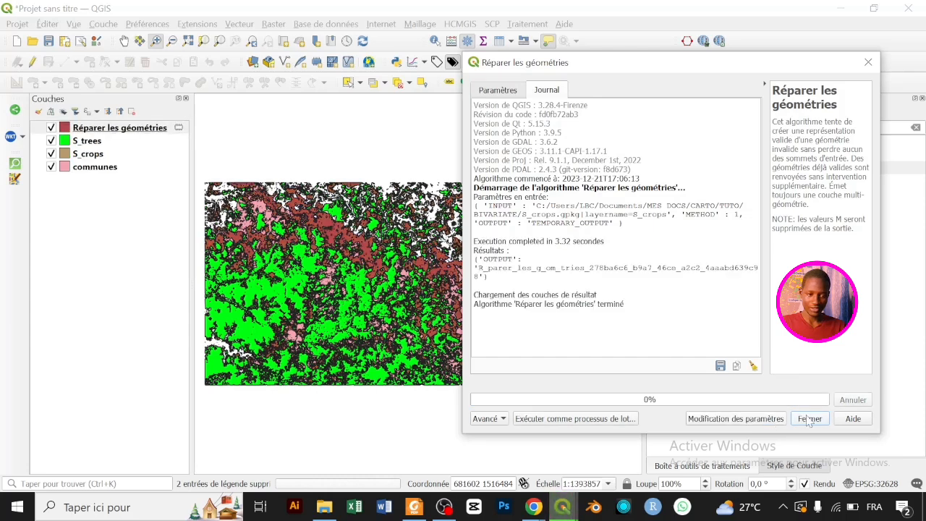
left_click(798, 420)
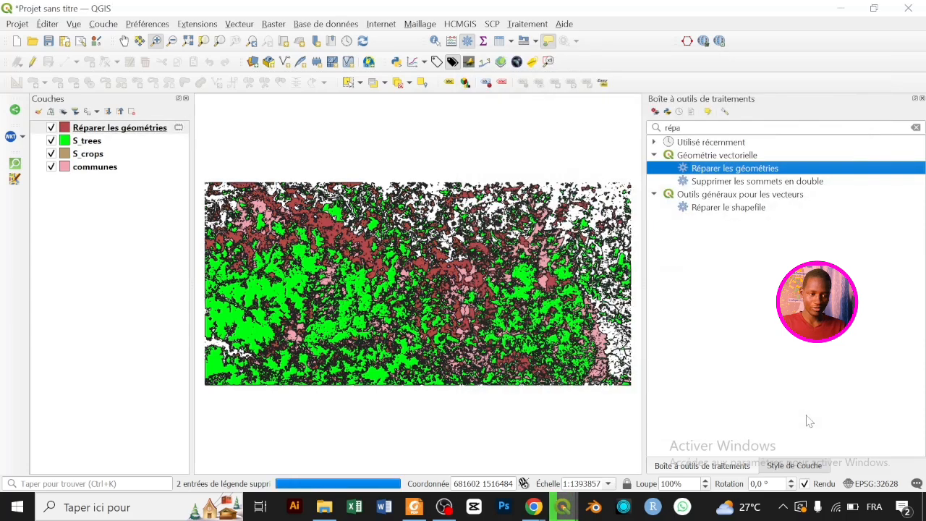
- Rename the repaired layers as R_trees and R_crops, and hide the S_trees and S_crops layers
left_click(97, 129)
right_click(97, 128)
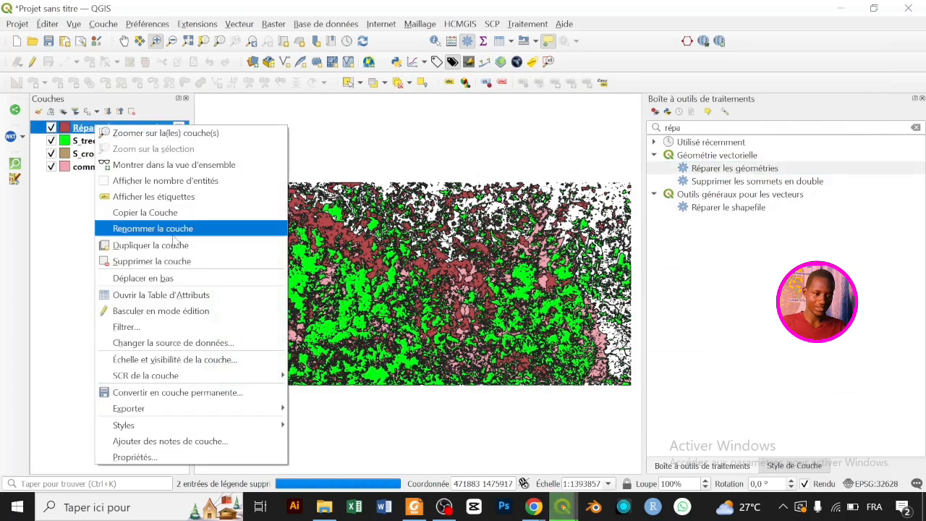
type("R_")
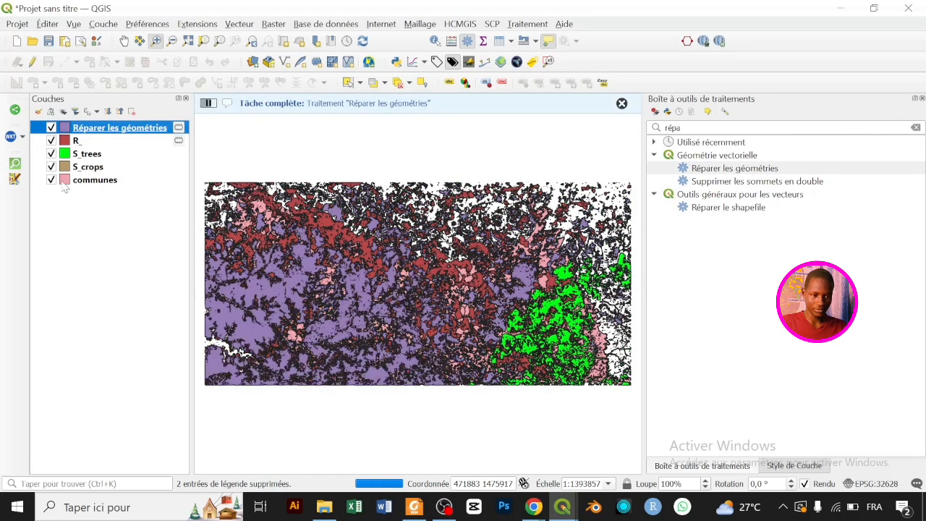
right_click(141, 137)
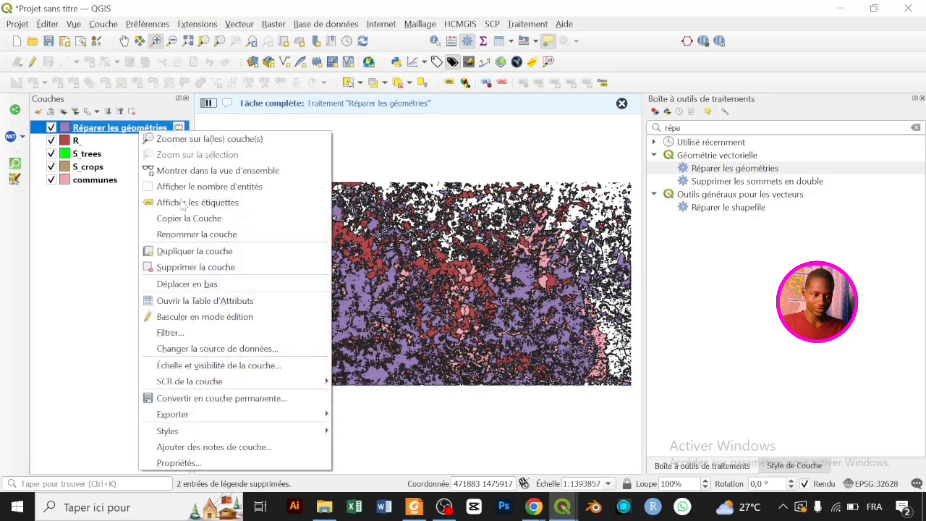
left_click(200, 237)
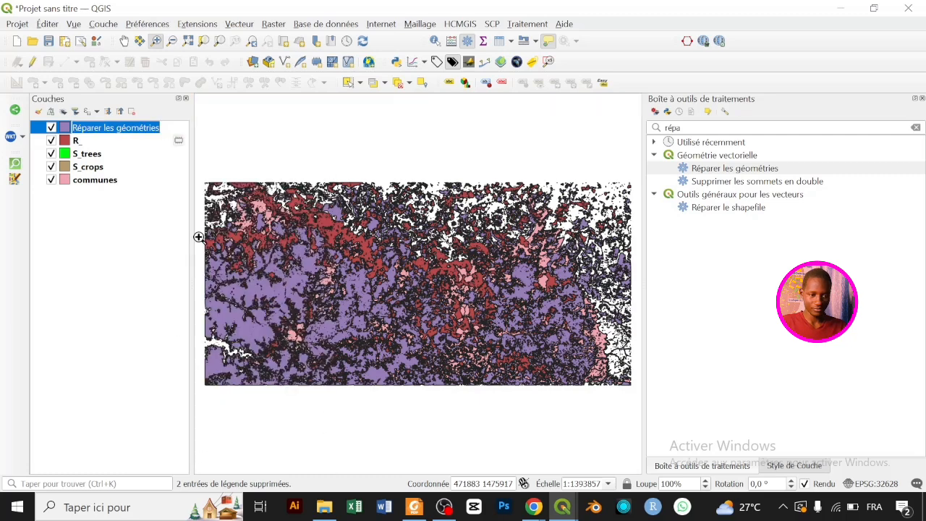
type("R_tr")
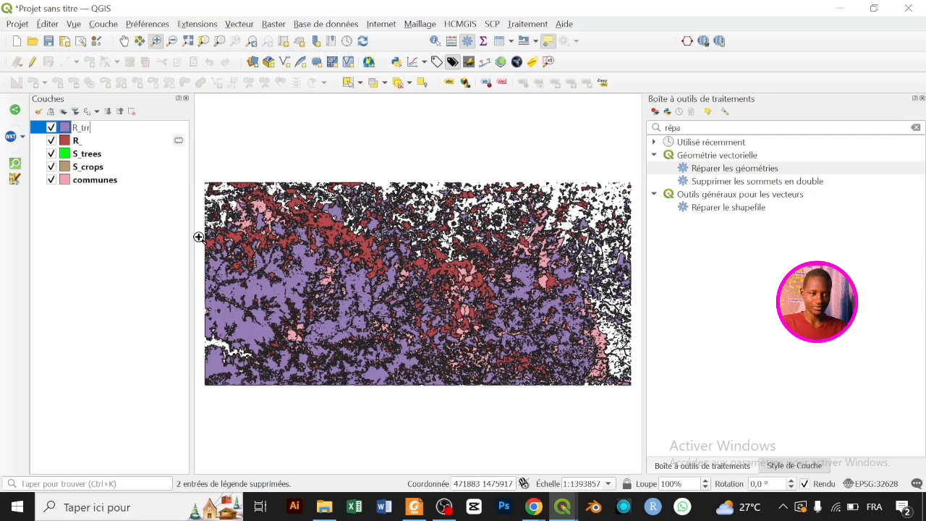
type("ees")
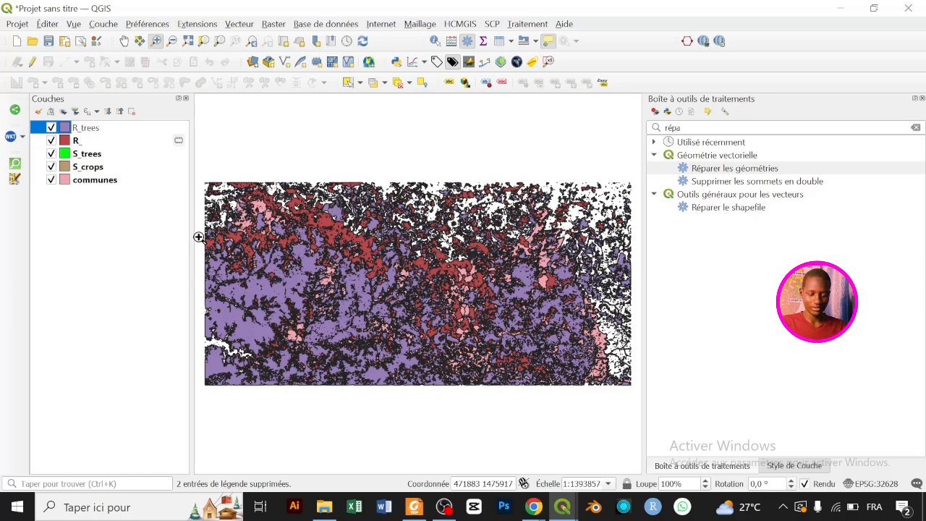
key("Tab")
type("R_crops")
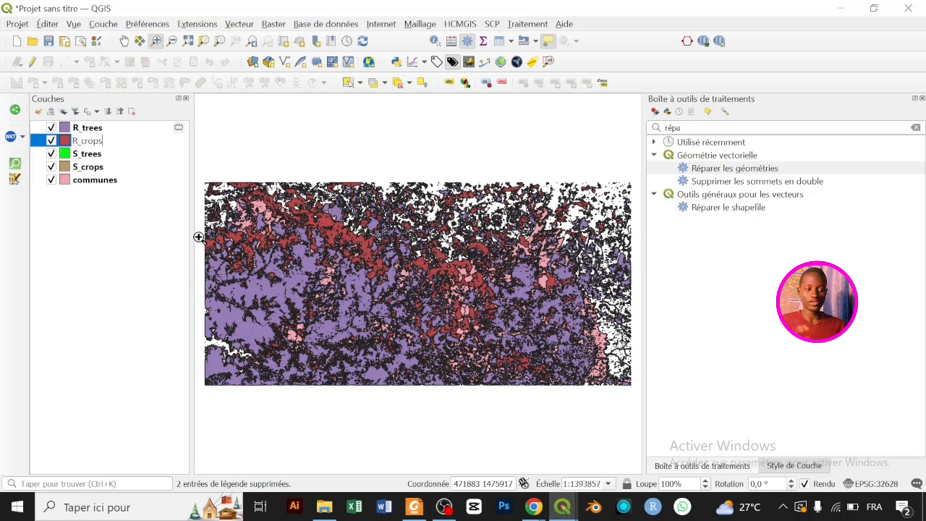
key("Return")
left_click(134, 297)
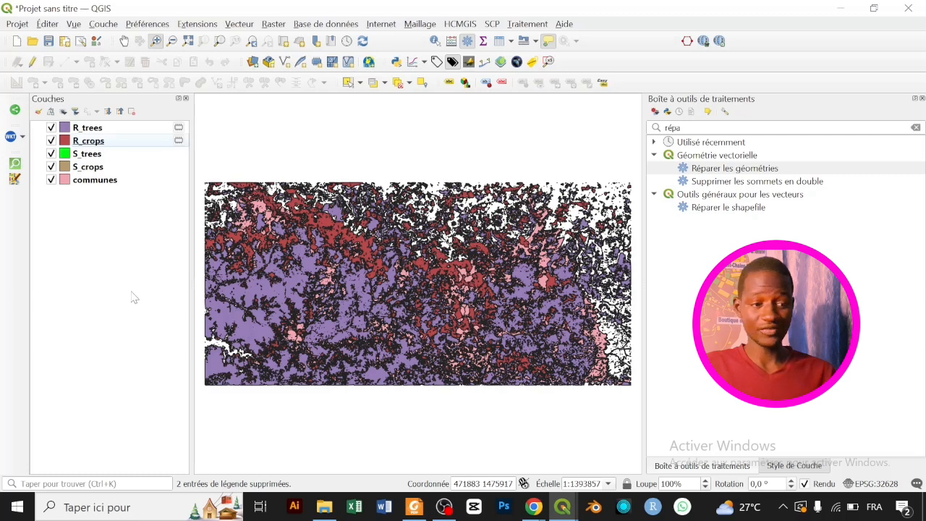
left_click(50, 153)
left_click(50, 167)
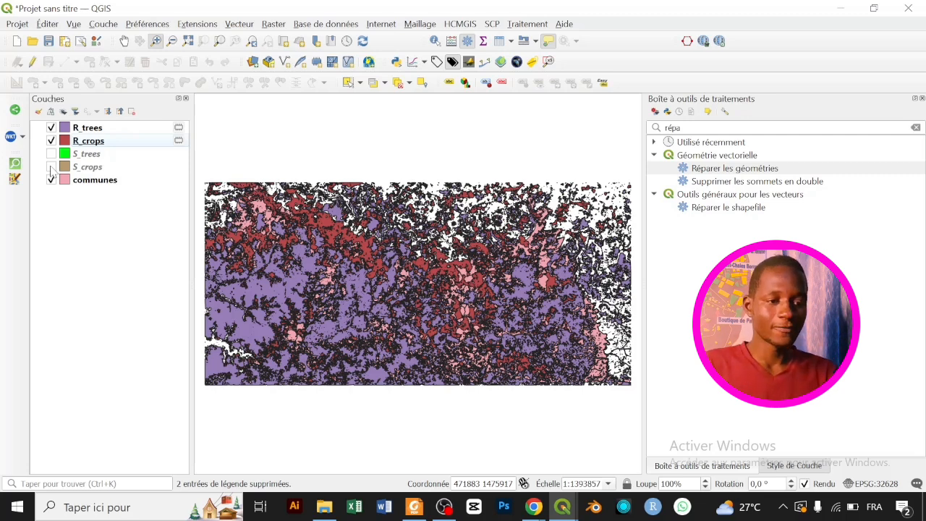
- Run Analyse de superposition with communes as the source layer and R_trees as the overlay, outputting a temporary layer
left_click(133, 129)
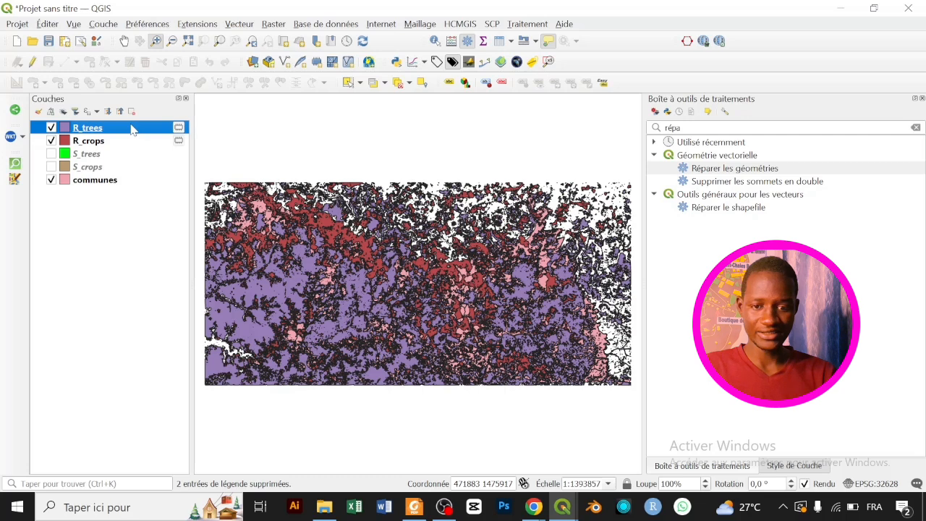
left_click(749, 128)
key("ctrl+a")
type("superpos")
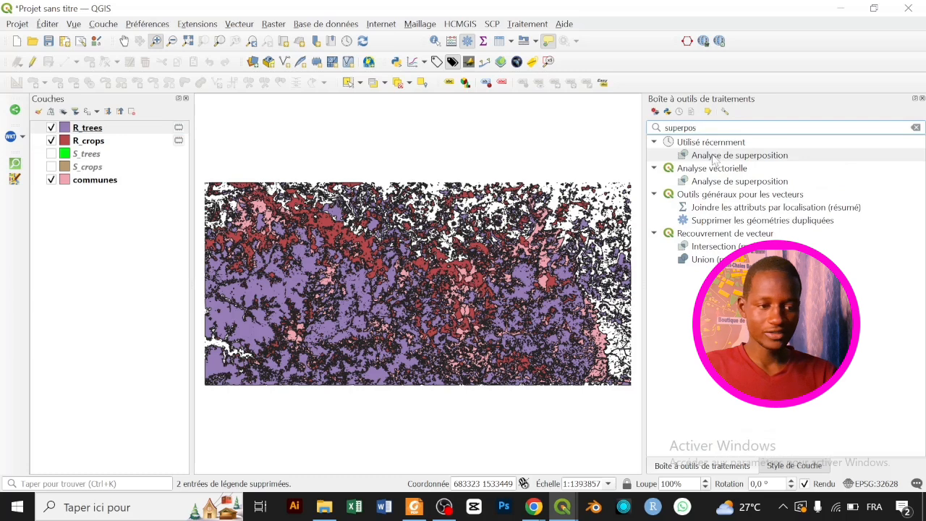
double_click(744, 155)
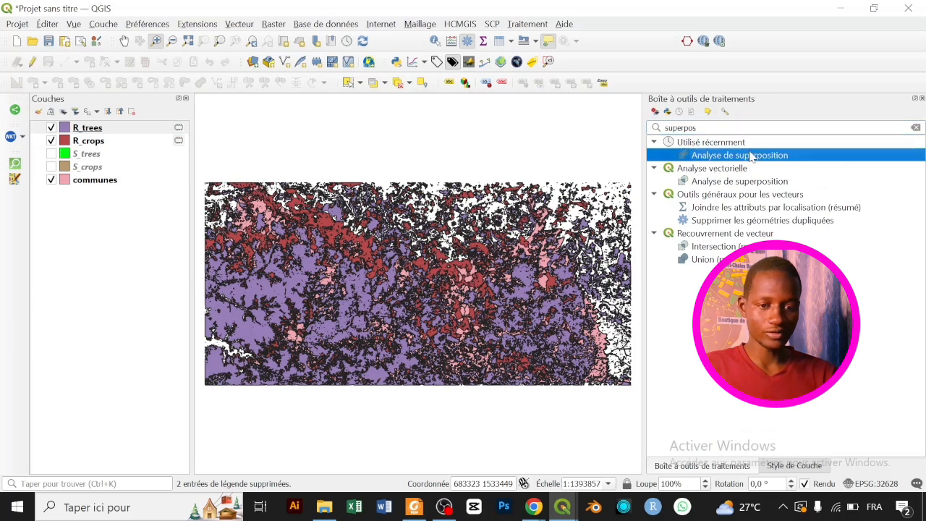
left_click(605, 127)
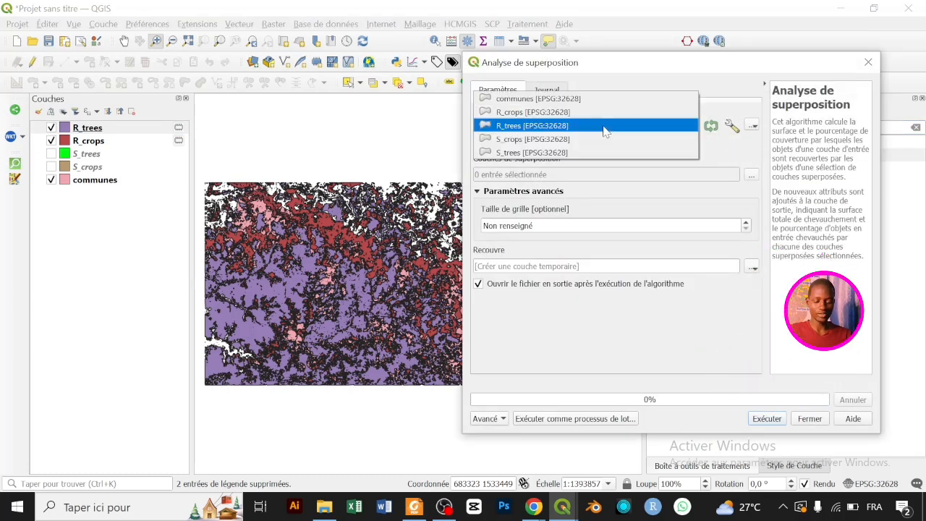
key("Up")
key("Up")
key("Return")
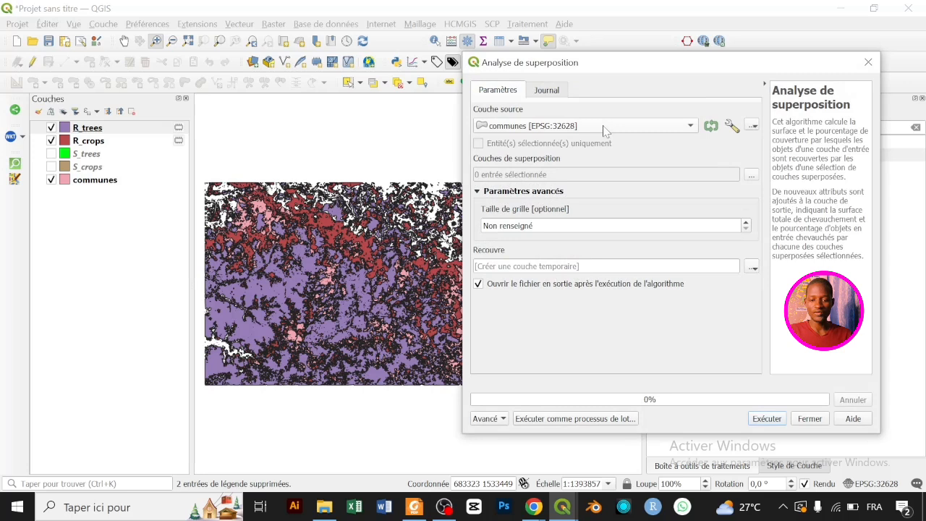
left_click(751, 174)
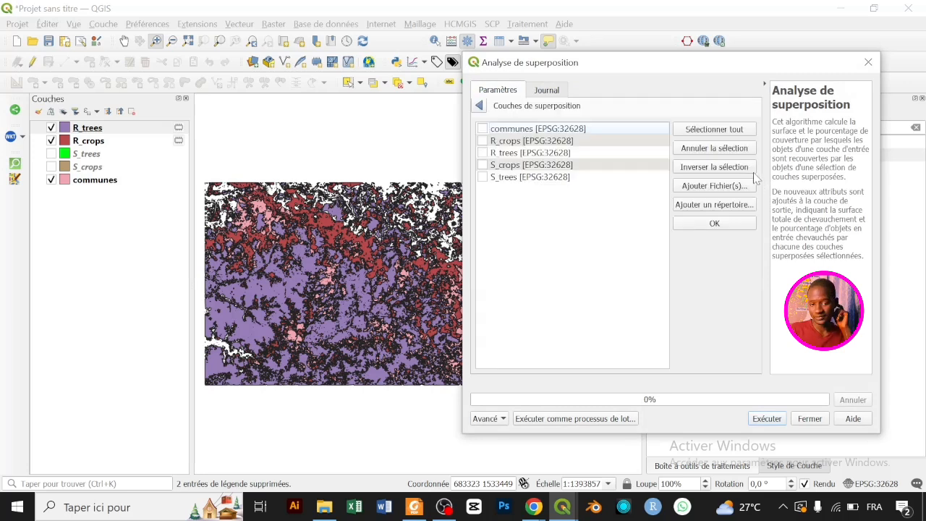
left_click(721, 225)
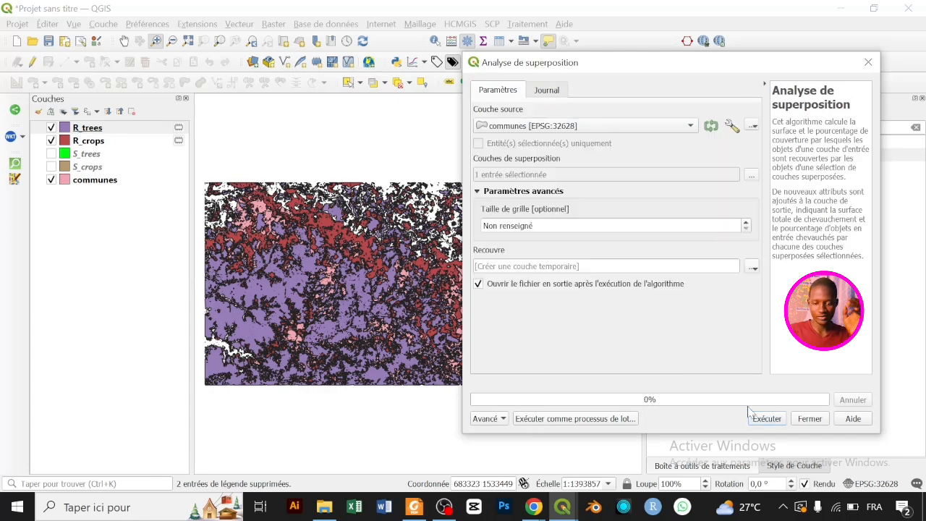
left_click(767, 419)
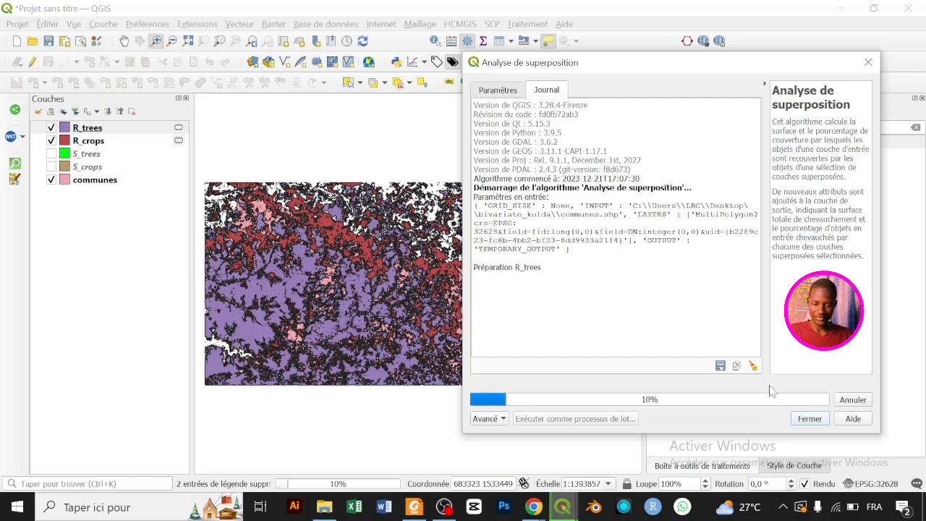
- Run a second Analyse de superposition with communes as the source and R_crops as the overlay, outputting a temporary layer
left_click_drag(722, 78, 402, 70)
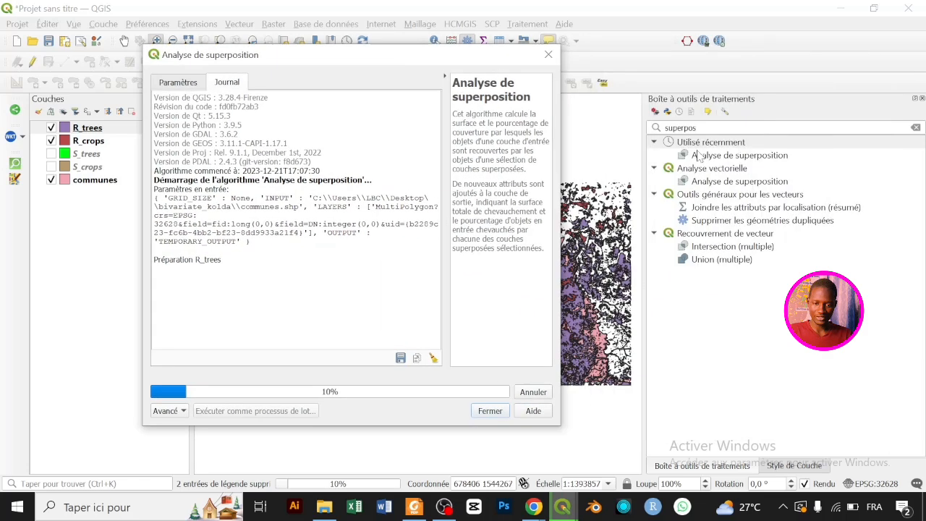
left_click(728, 156)
double_click(728, 156)
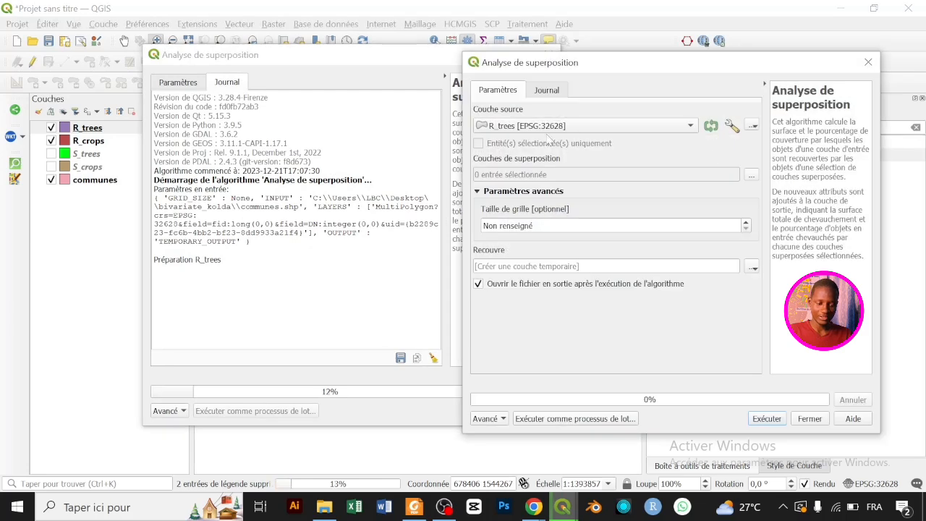
left_click(538, 128)
key("Up")
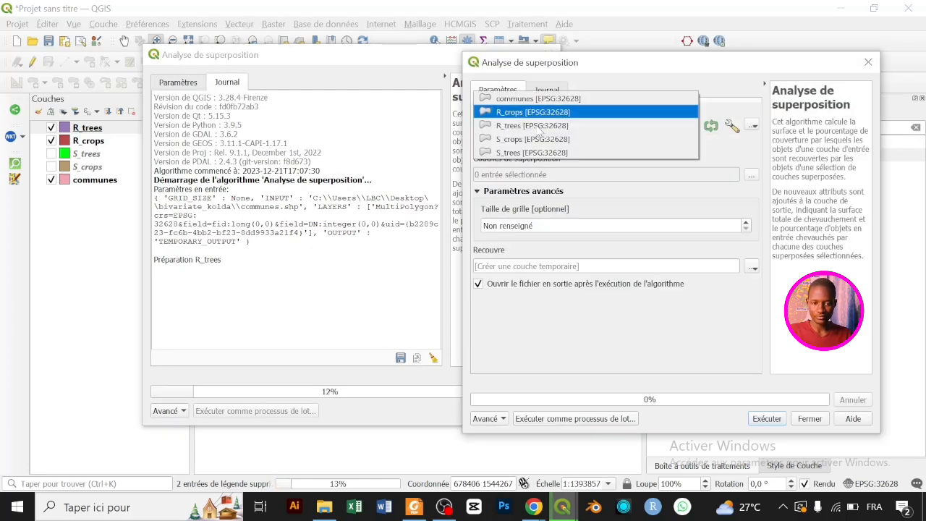
key("Return")
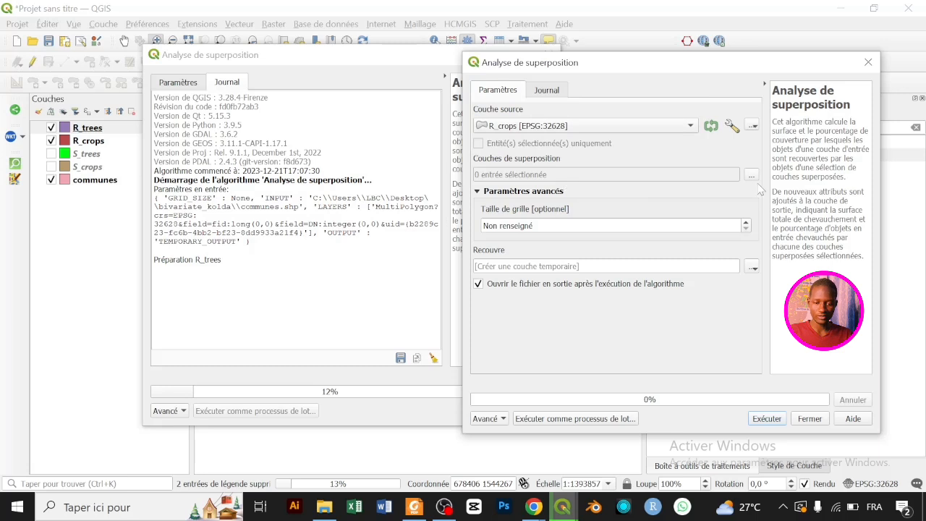
left_click(752, 175)
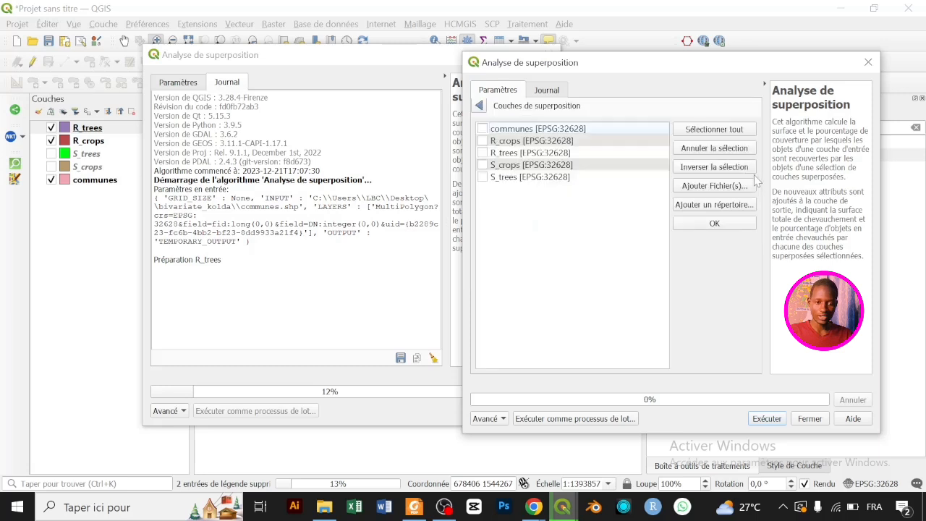
left_click(483, 141)
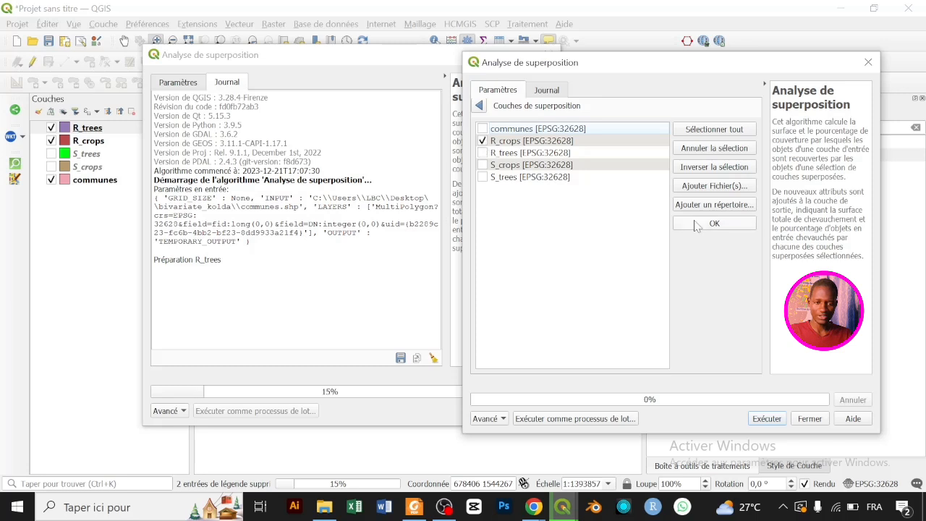
left_click(695, 223)
left_click(583, 128)
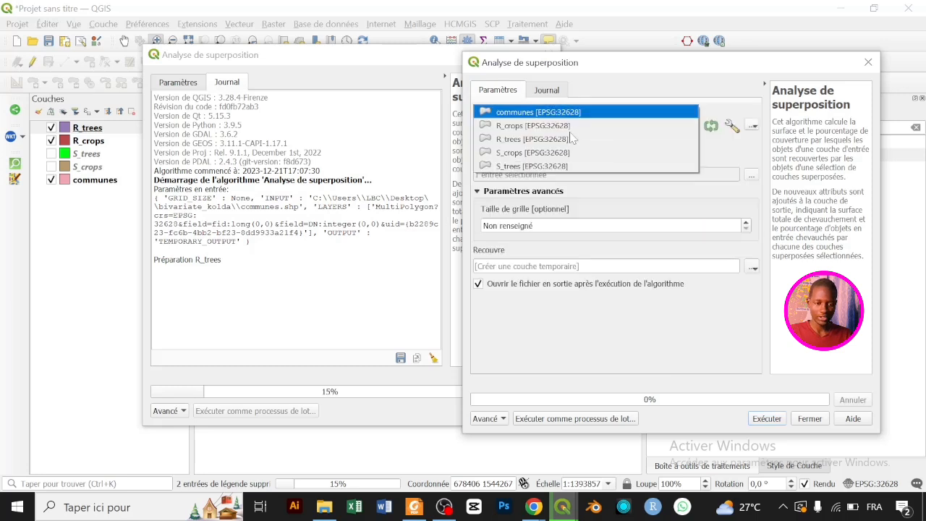
left_click(570, 114)
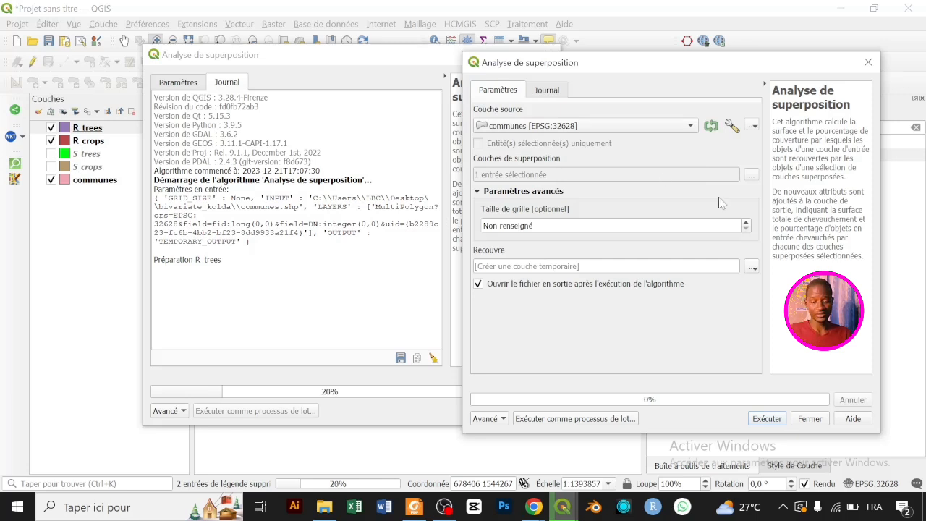
left_click(776, 423)
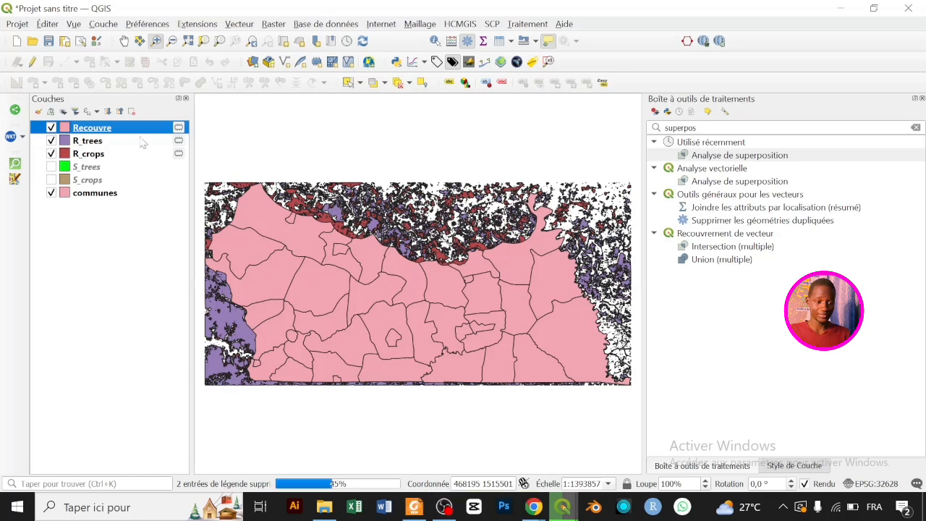
- Rename the Recouvre layer as CROPS
right_click(116, 138)
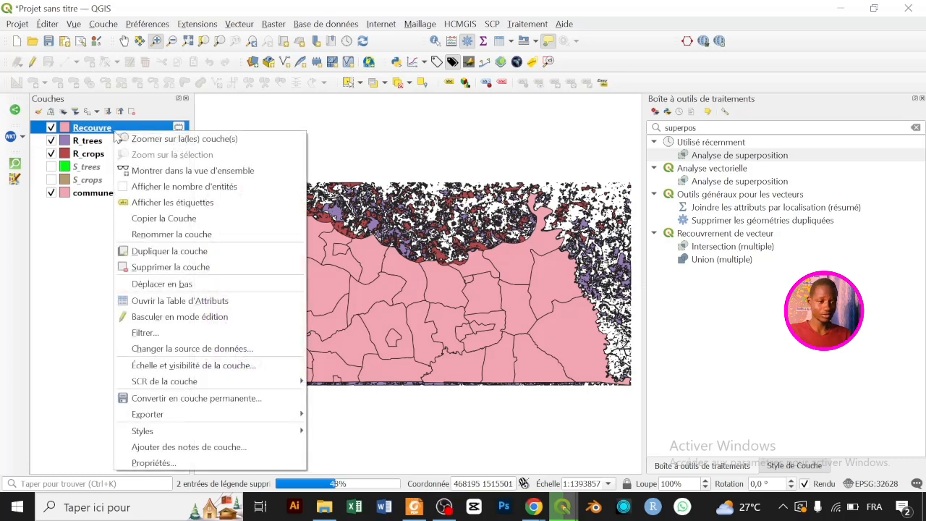
left_click(214, 235)
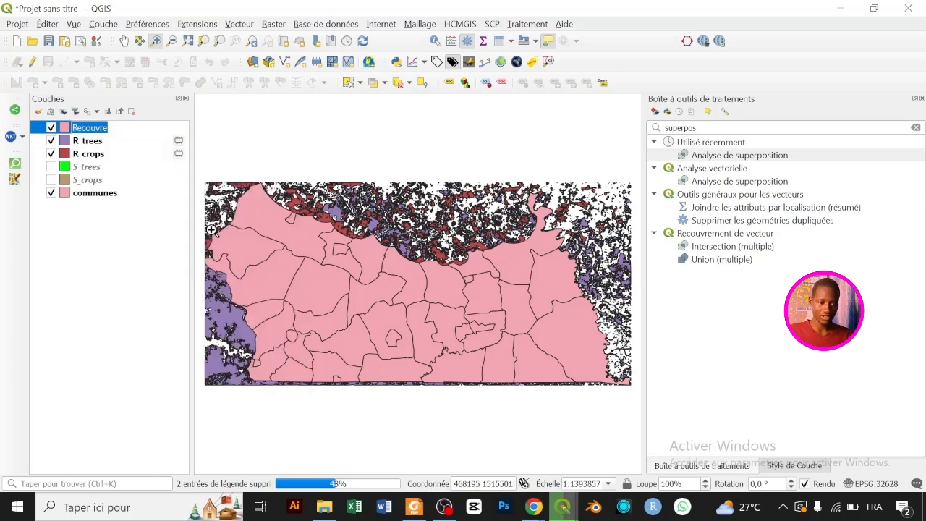
type("CROPS")
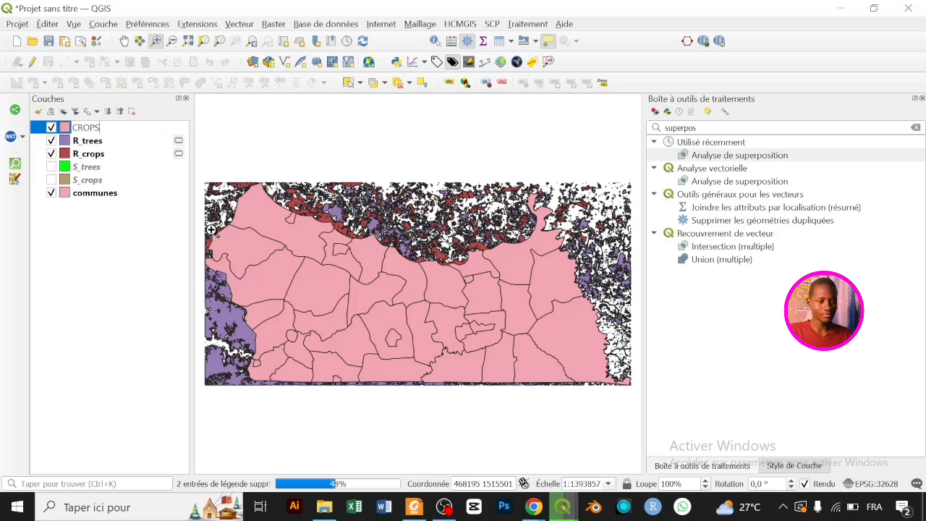
key("Return")
- Examine the R_crops_area and R_crops_pc fields in the CROPS attribute table, sorting the communes by R_crops_pc
left_click(150, 132)
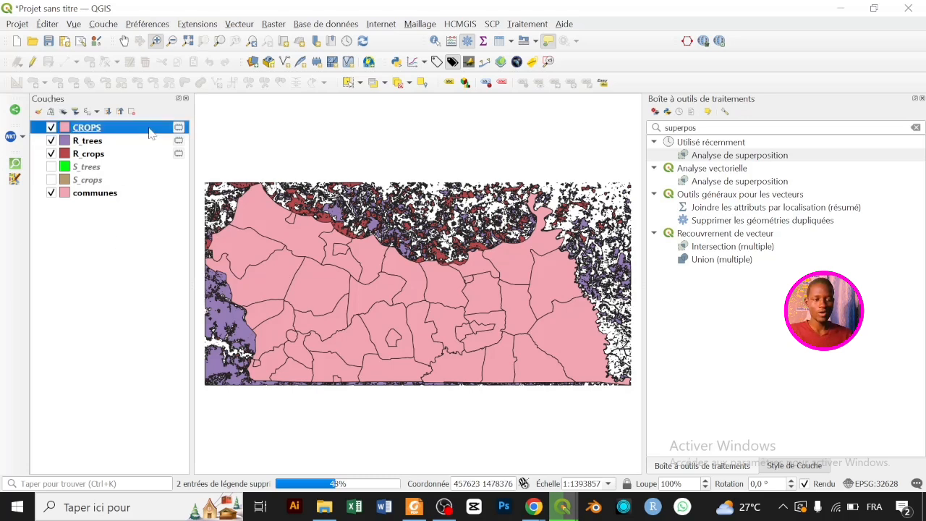
left_click(491, 40)
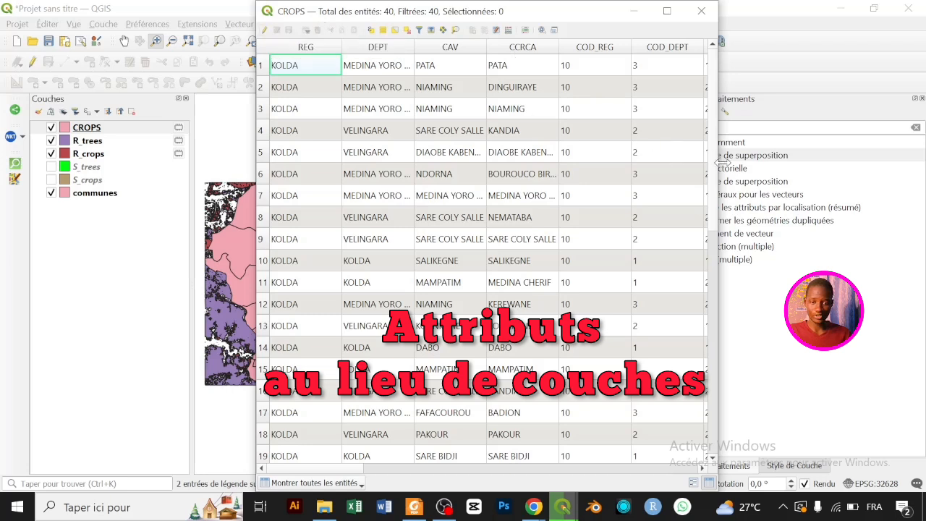
left_click_drag(716, 162, 830, 162)
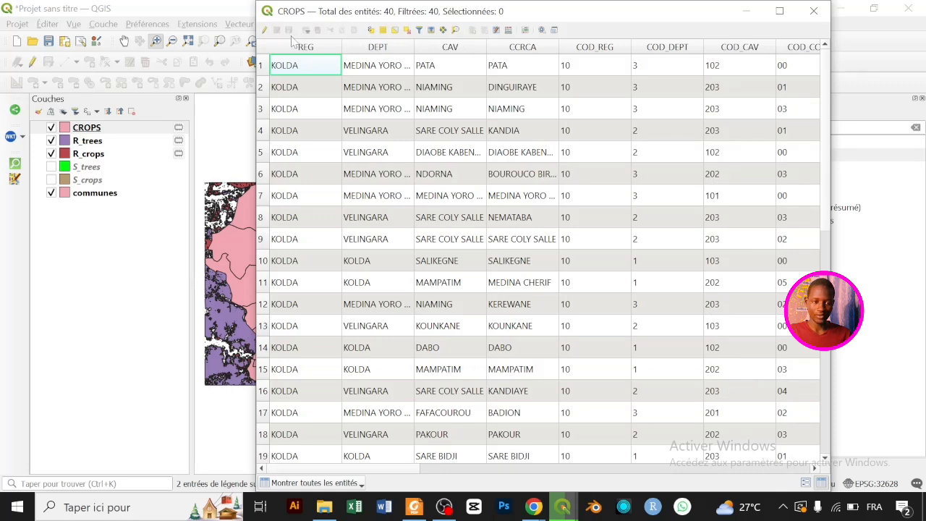
left_click(265, 30)
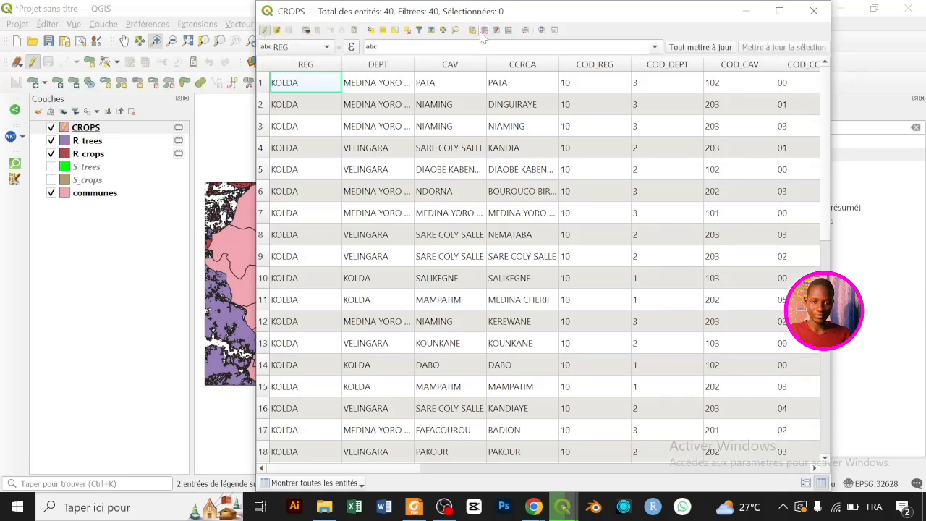
left_click(266, 31)
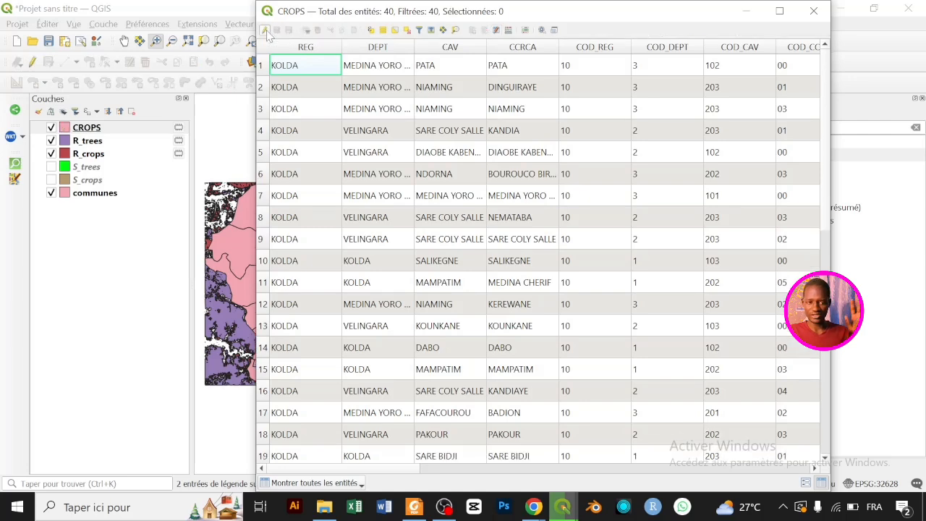
left_click(743, 470)
left_click(742, 470)
left_click(743, 470)
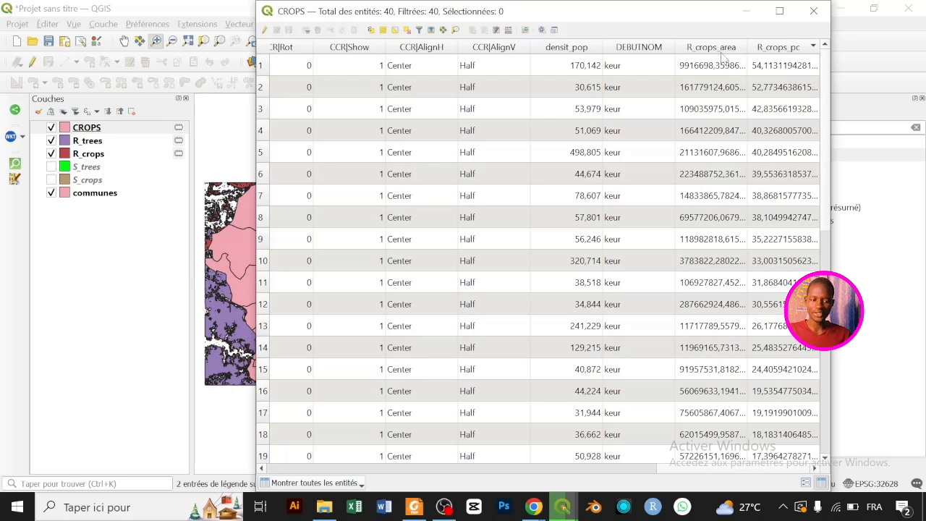
left_click(798, 48)
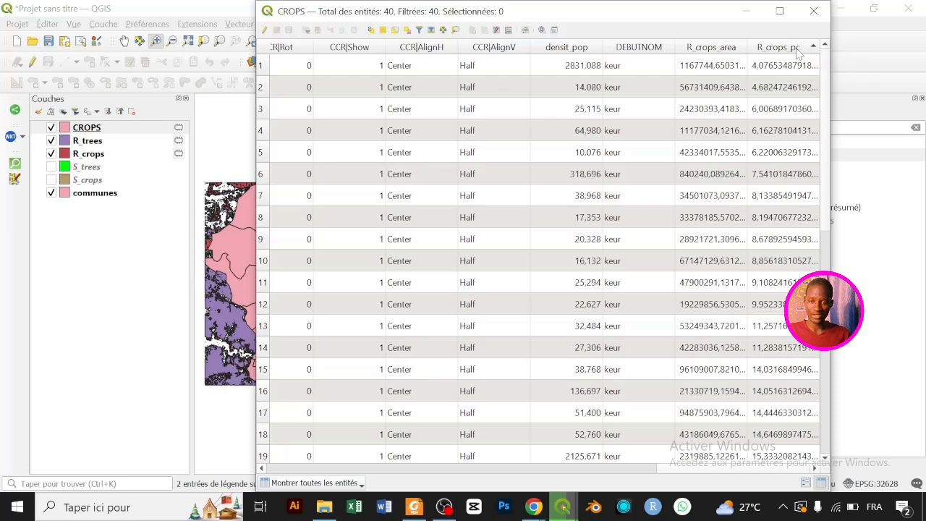
left_click(798, 48)
left_click(814, 11)
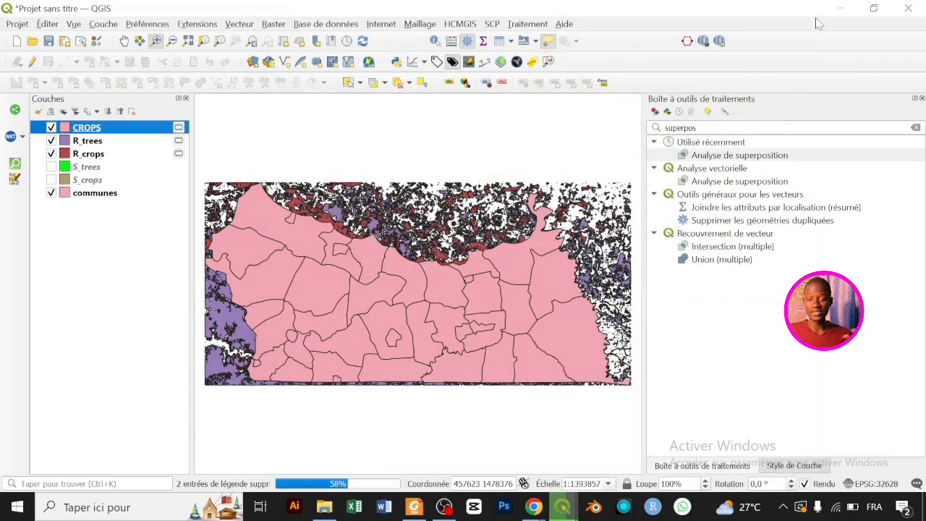
- Set the CROPS layer's symbology to Gradué using the R_crops_pc field as the value
left_click(791, 470)
left_click(714, 137)
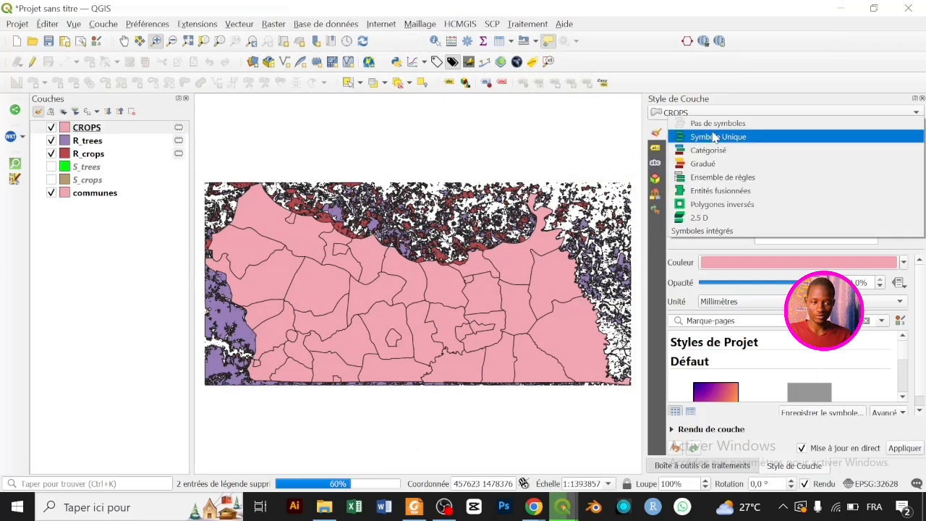
left_click(715, 163)
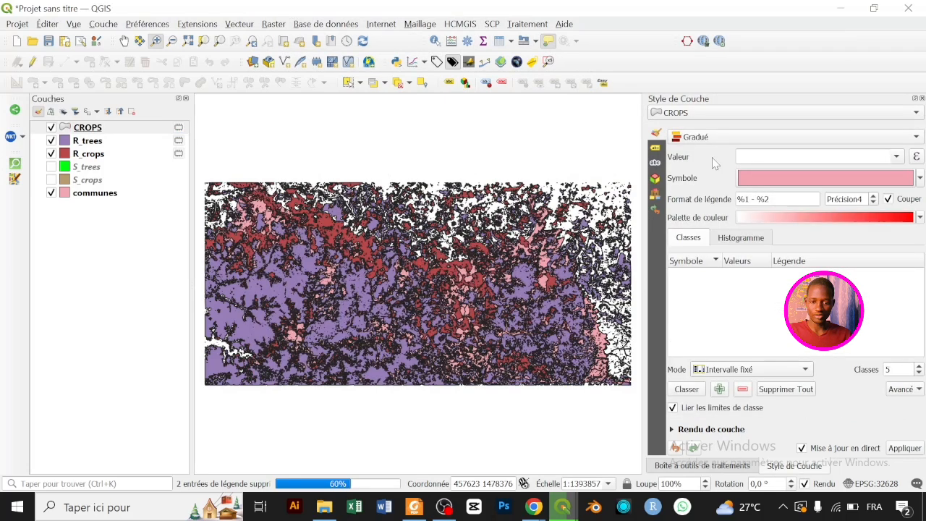
left_click(897, 157)
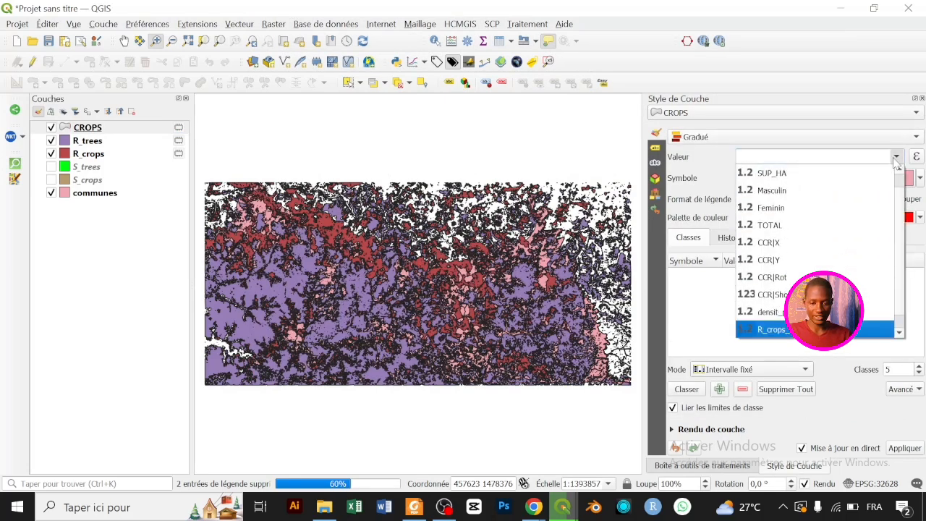
key("Down")
key("Return")
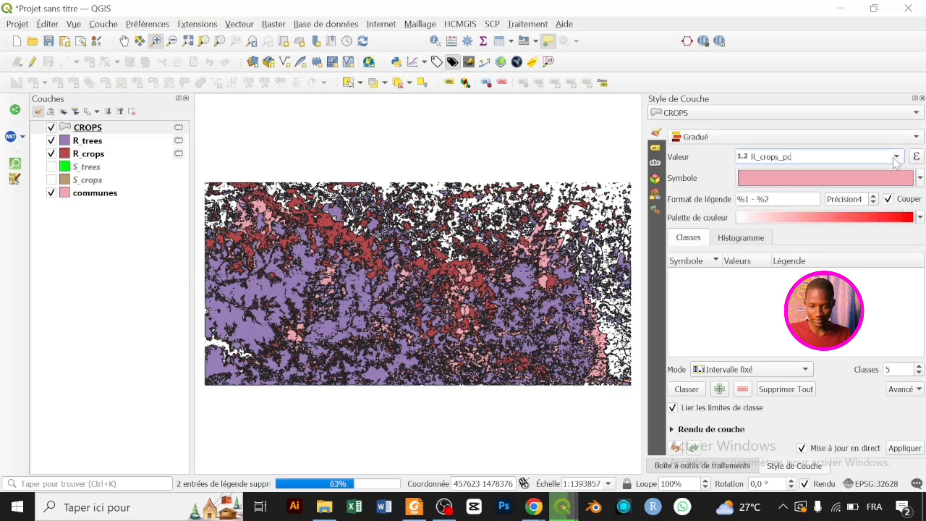
- Classify the CROPS layer with the Nombre égal (Quantile) mode into 3 classes
left_click(731, 370)
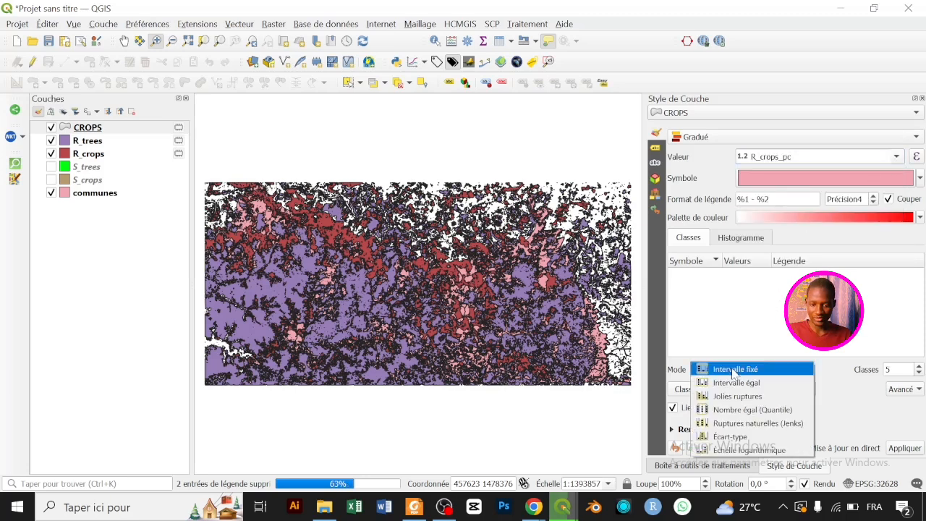
left_click(758, 423)
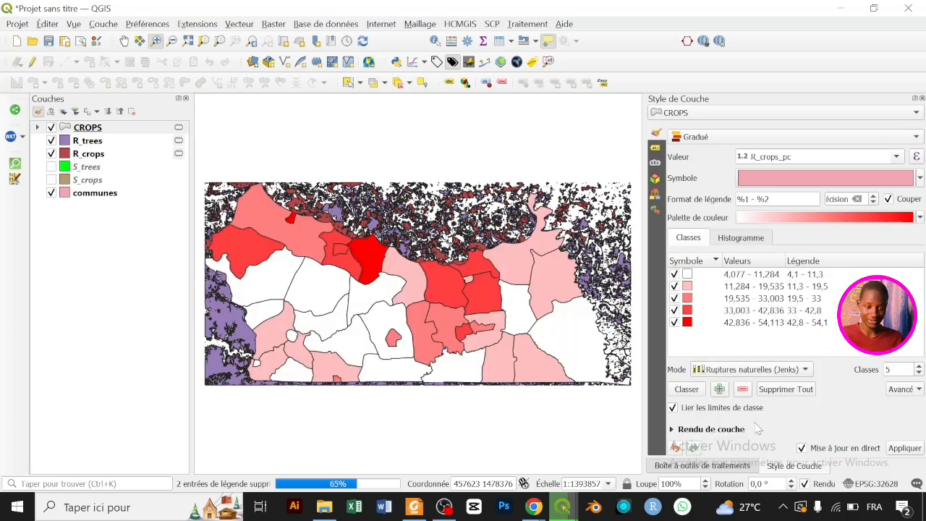
left_click(781, 373)
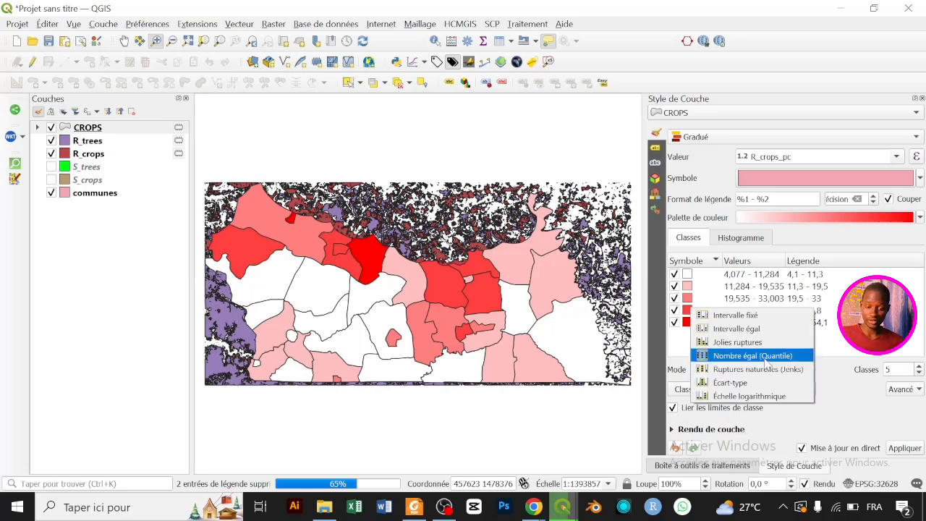
left_click(765, 359)
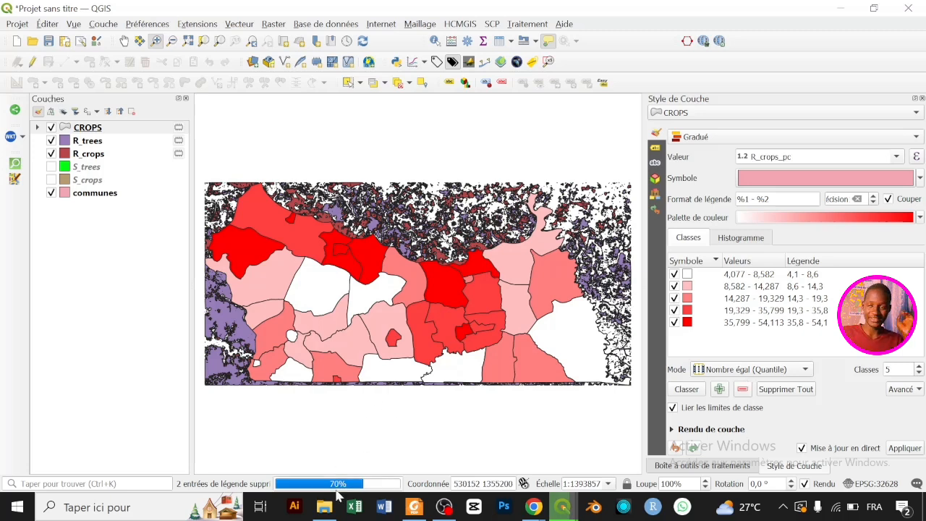
mouse_move(336, 491)
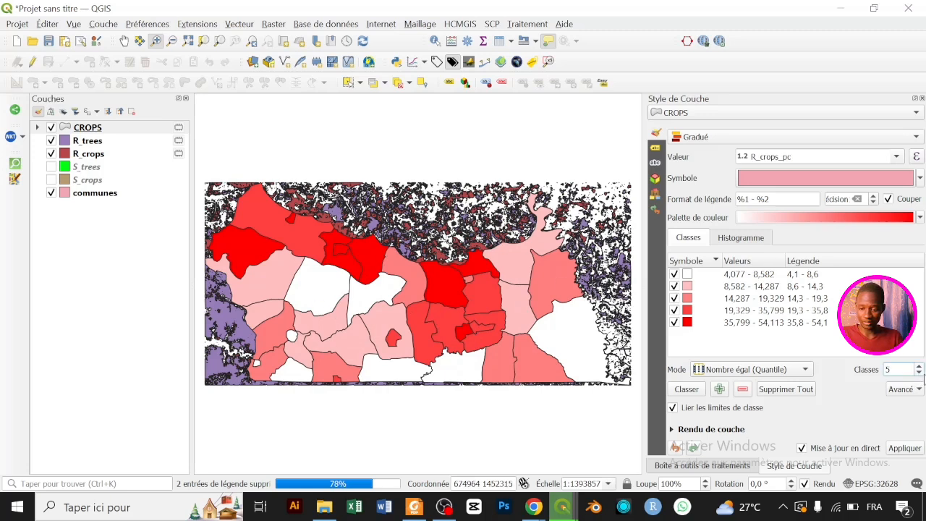
left_click(919, 373)
left_click(919, 373)
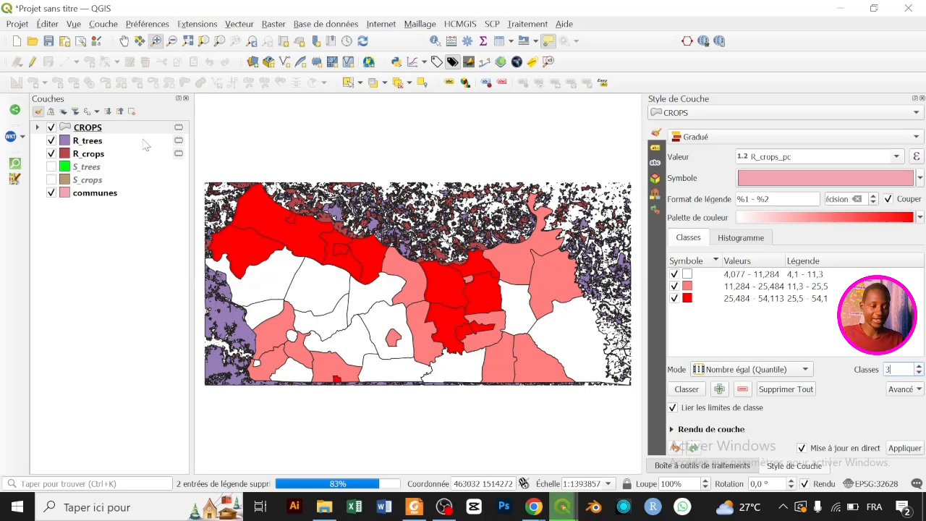
- Rename the remaining Recouvre layer as TREES
left_click(126, 131)
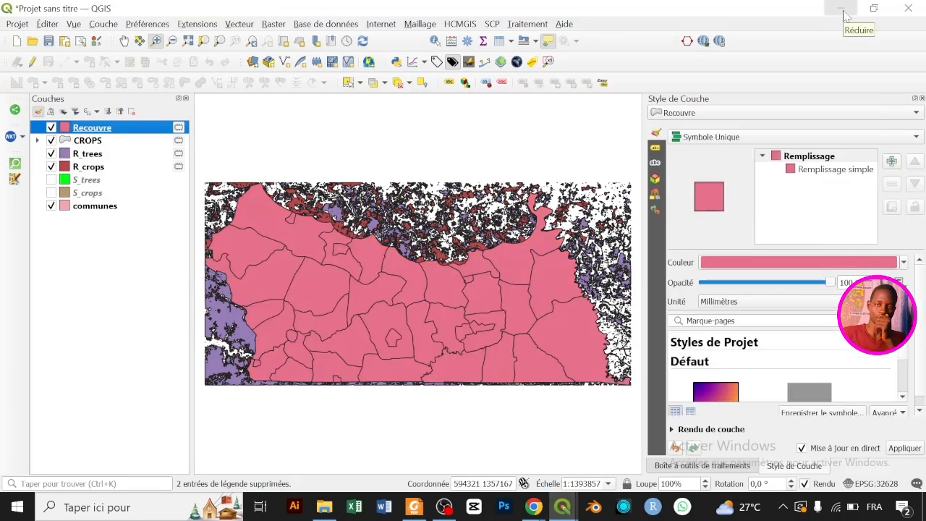
right_click(125, 141)
left_click(107, 131)
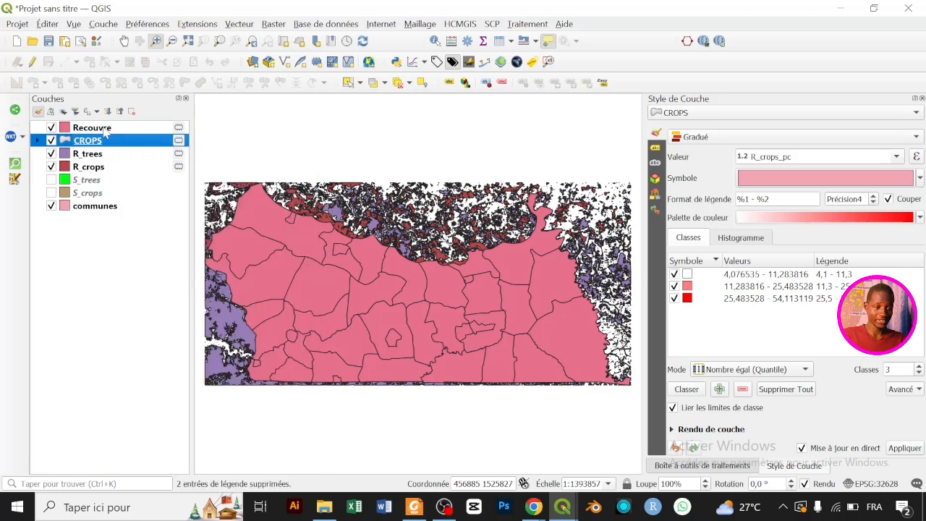
right_click(107, 130)
left_click(165, 230)
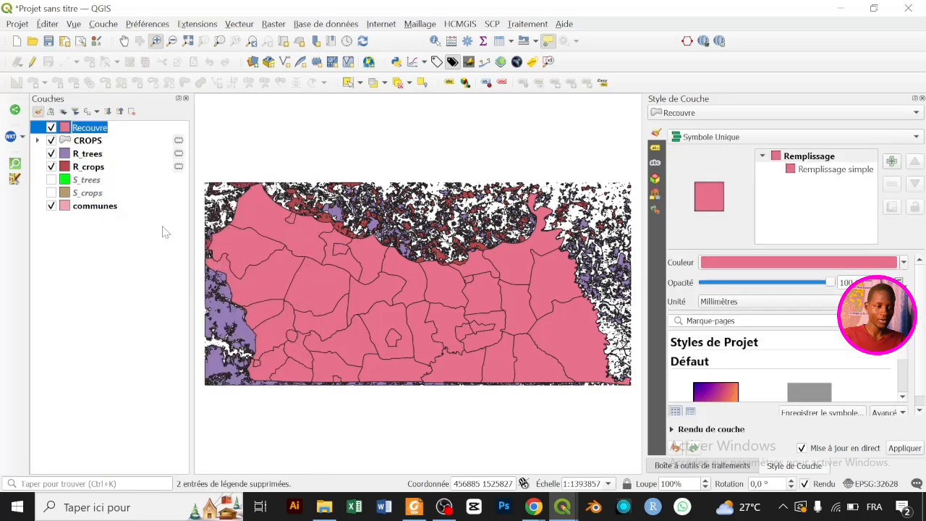
type("TREES")
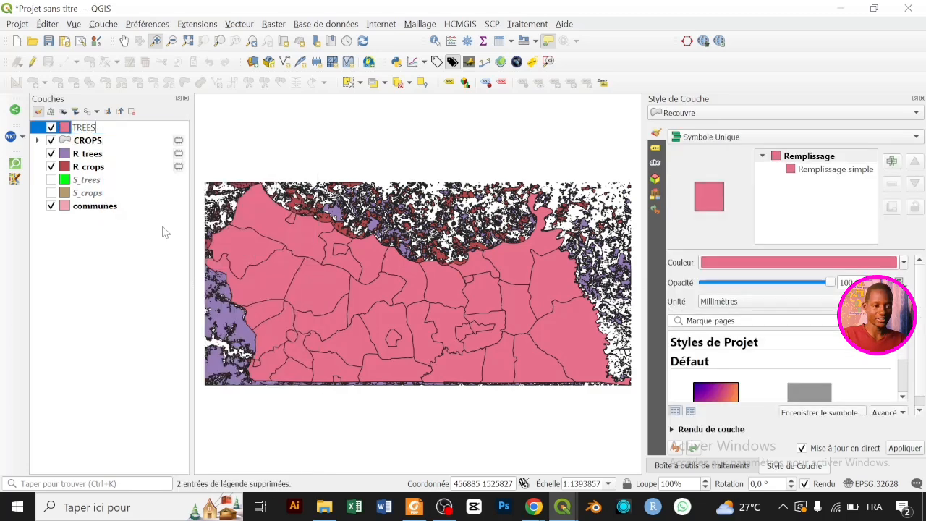
key("Return")
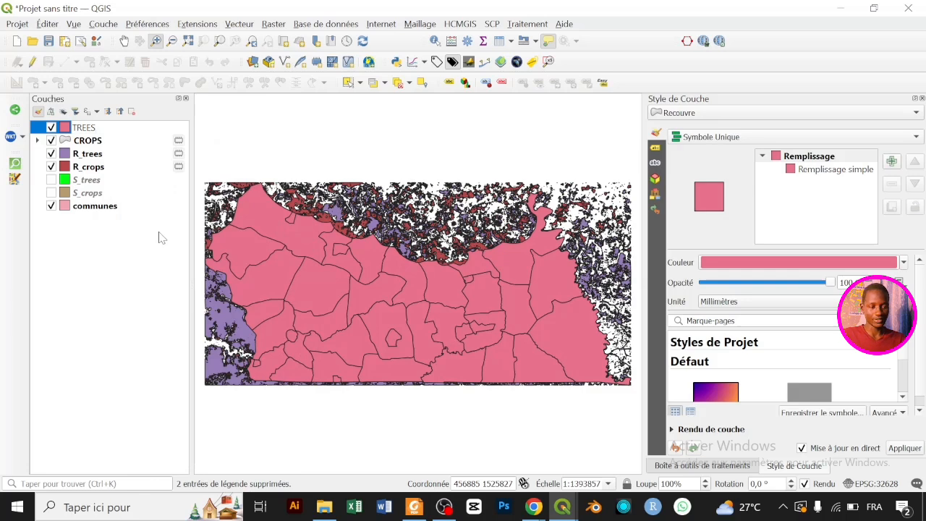
- Set the TREES layer's symbology to Gradué using the R_trees_pc field as the value
left_click(134, 141)
right_click(134, 141)
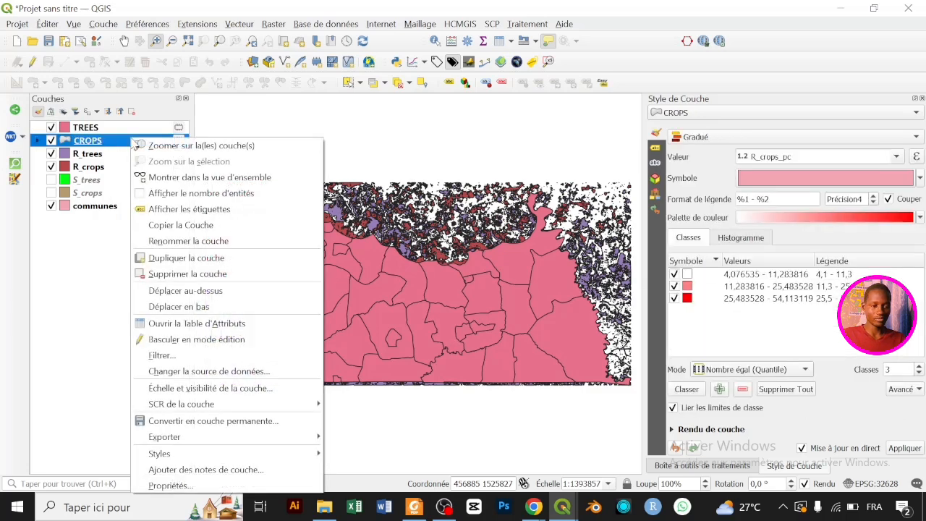
left_click(96, 128)
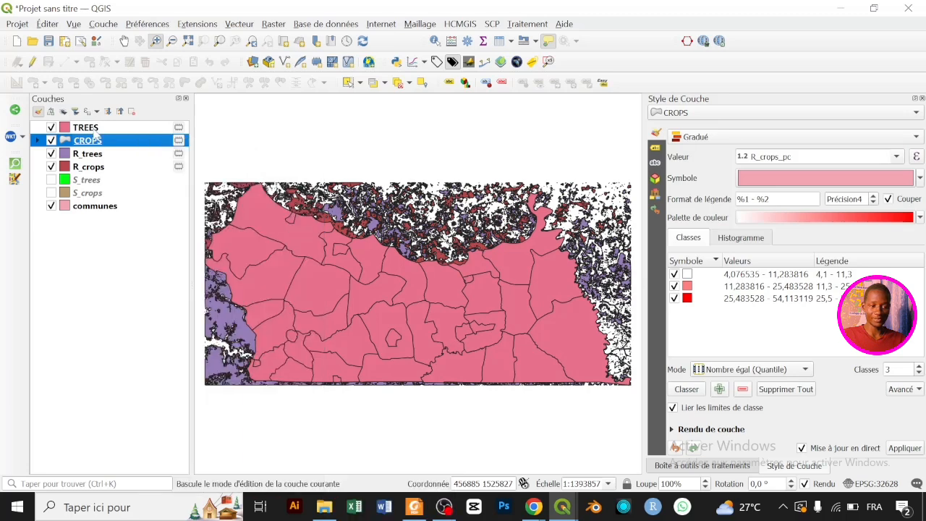
left_click(764, 138)
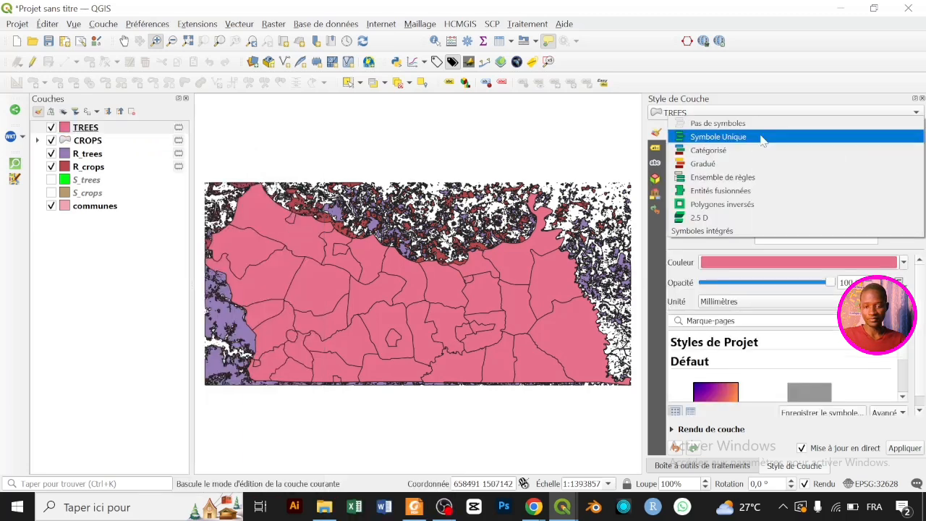
left_click(731, 165)
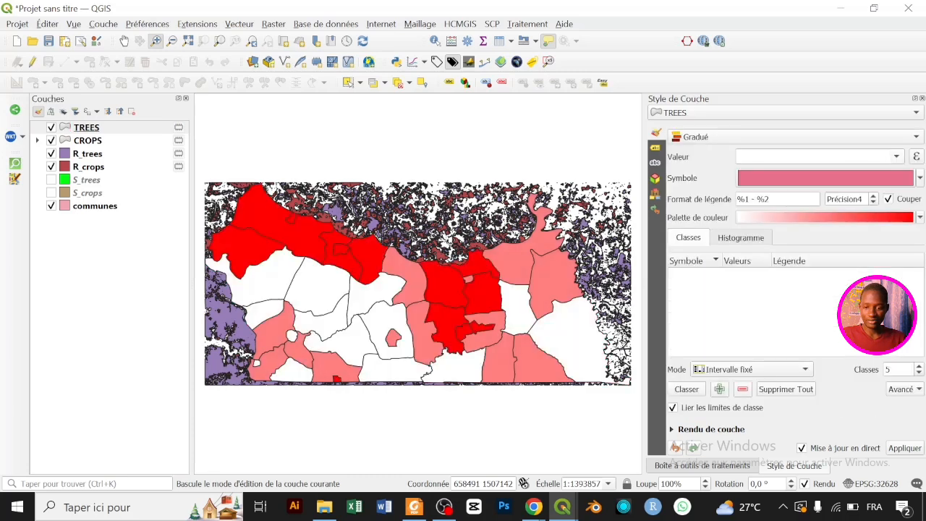
left_click(898, 157)
key("r")
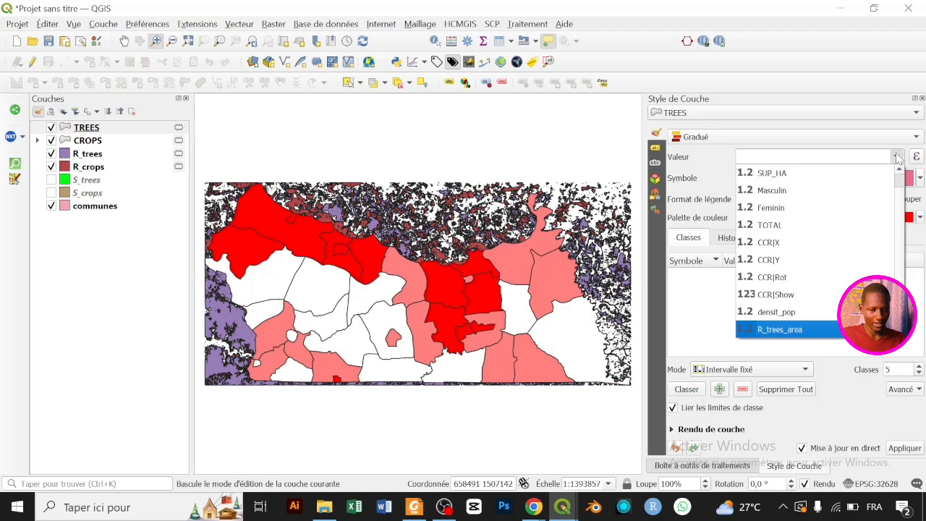
key("Down")
key("Return")
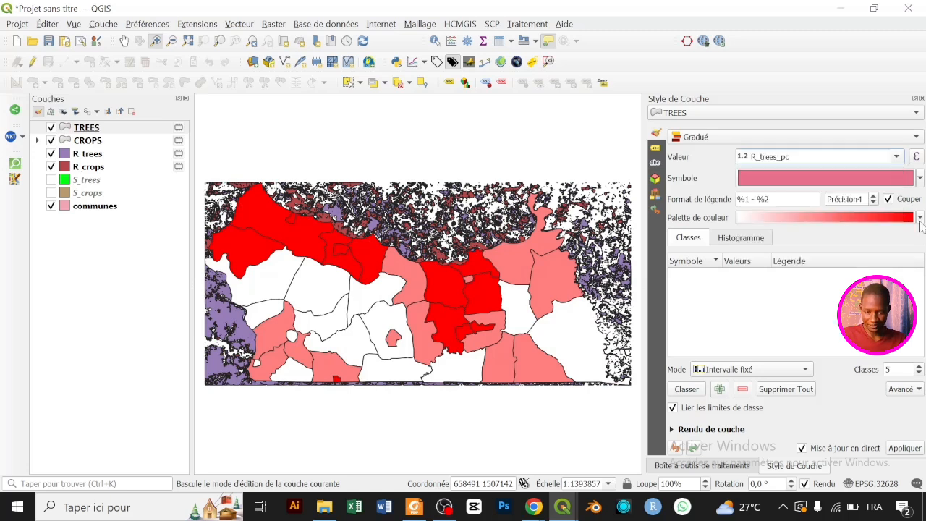
- Classify TREES with the Nombre égal (Quantile) mode into 3 classes and apply the Greens color ramp
left_click(752, 371)
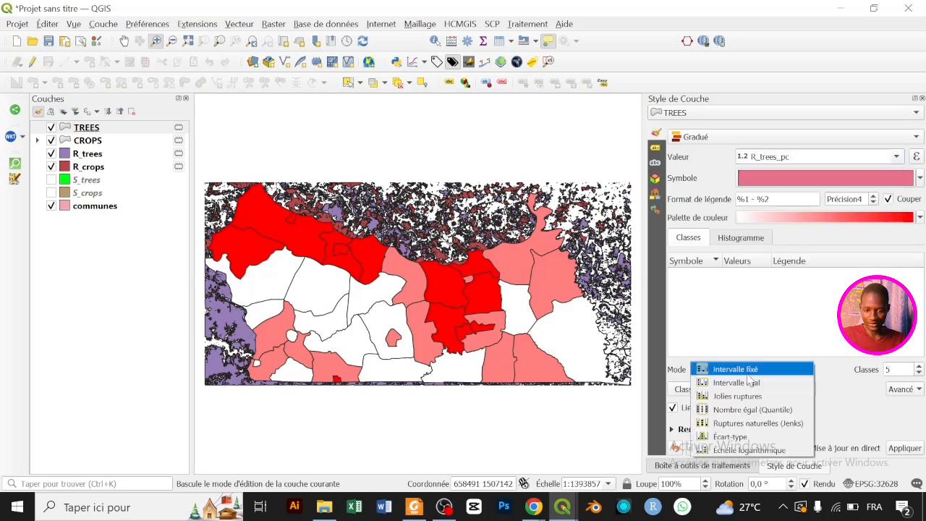
left_click(776, 409)
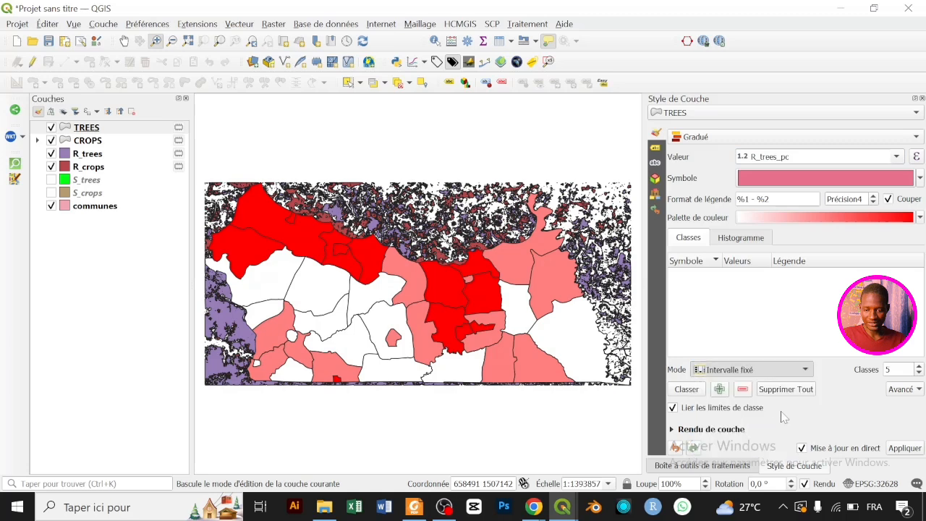
left_click_drag(891, 369, 833, 374)
type("3")
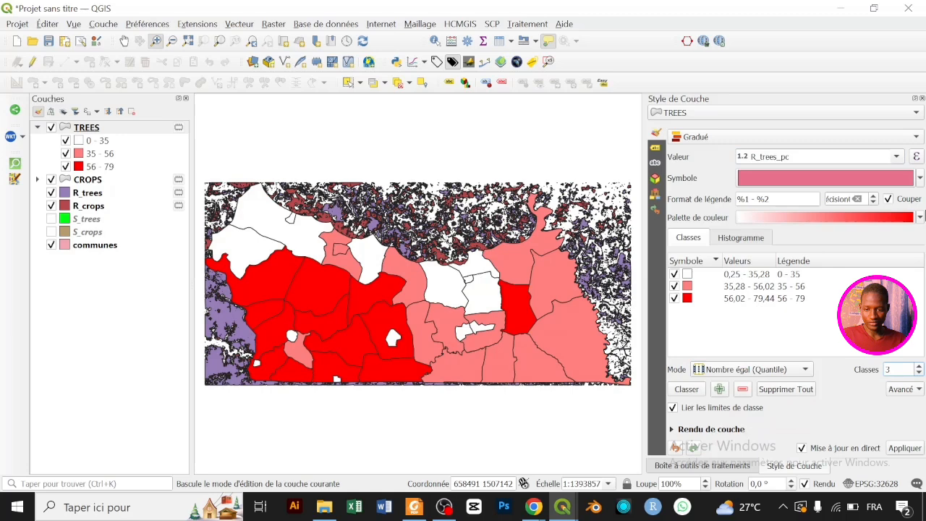
left_click(921, 218)
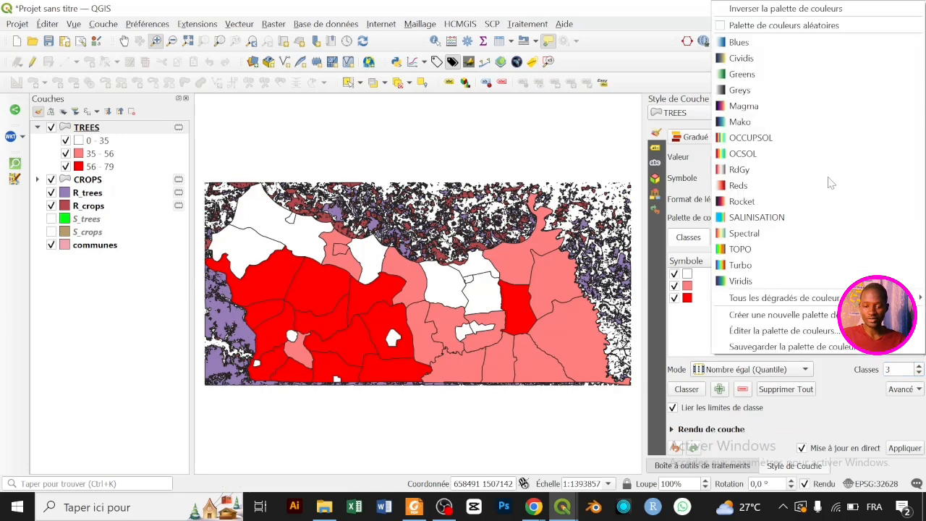
left_click(742, 74)
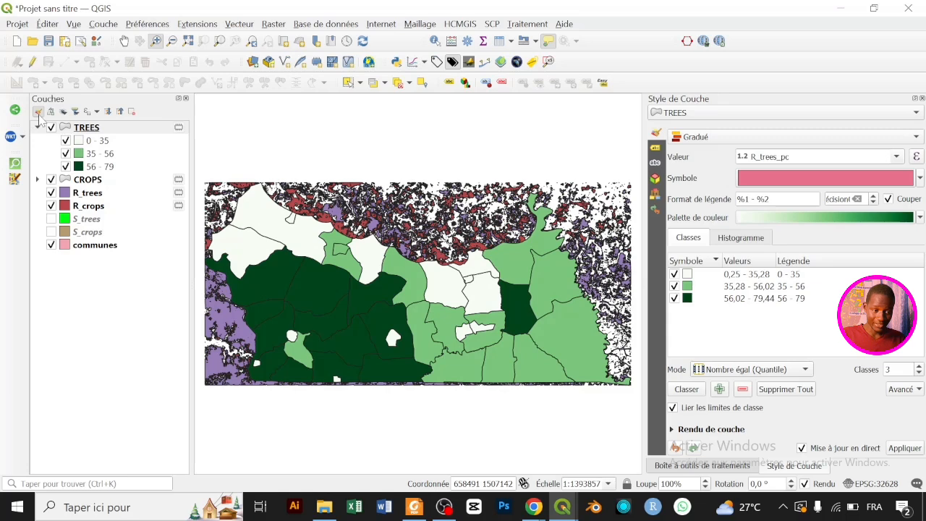
- Compare the TREES and CROPS maps by hiding and showing the TREES layer
left_click(51, 129)
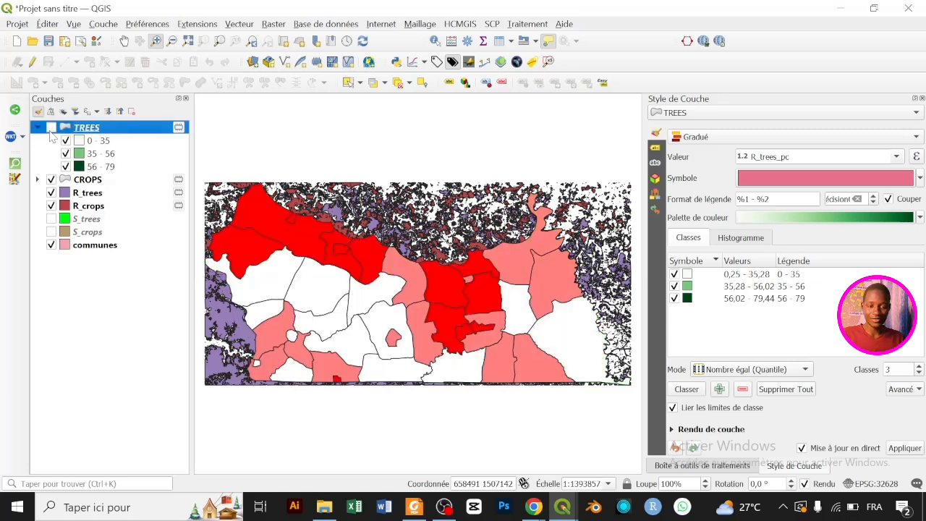
left_click(51, 128)
left_click(50, 128)
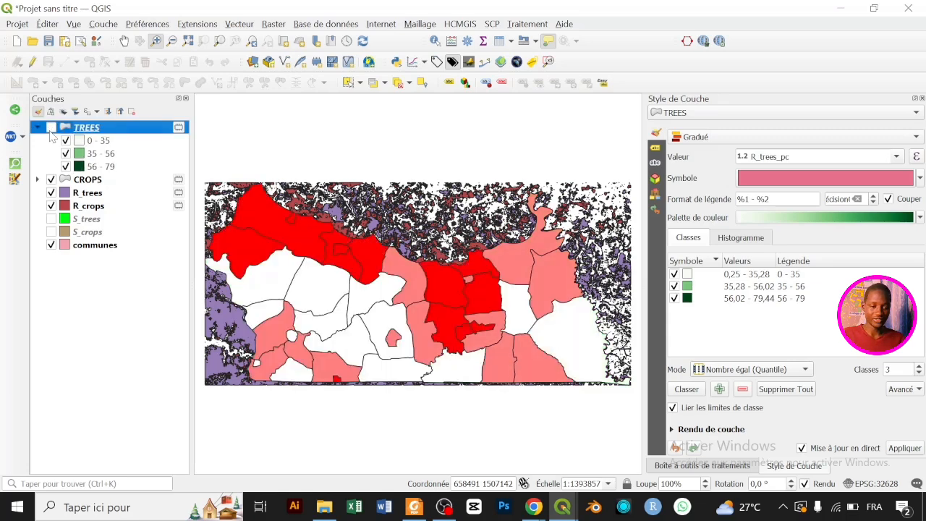
left_click(88, 180)
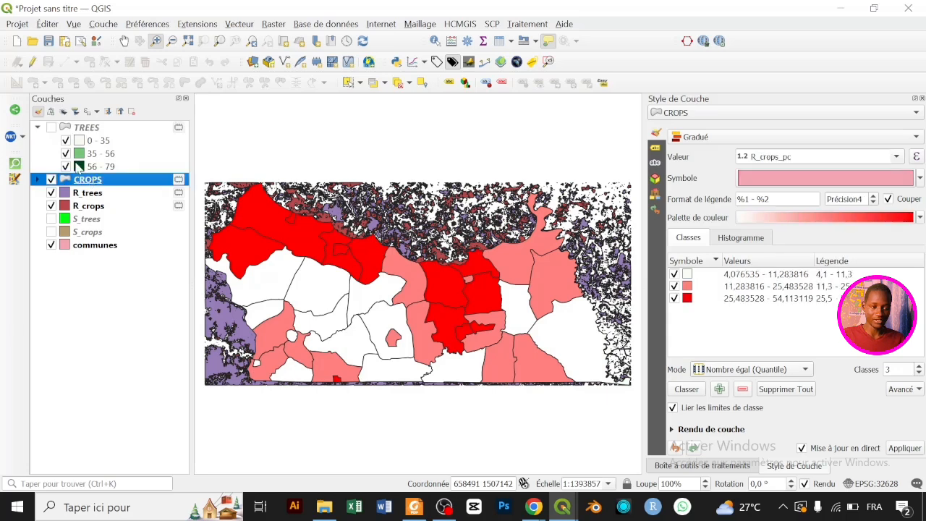
left_click(51, 128)
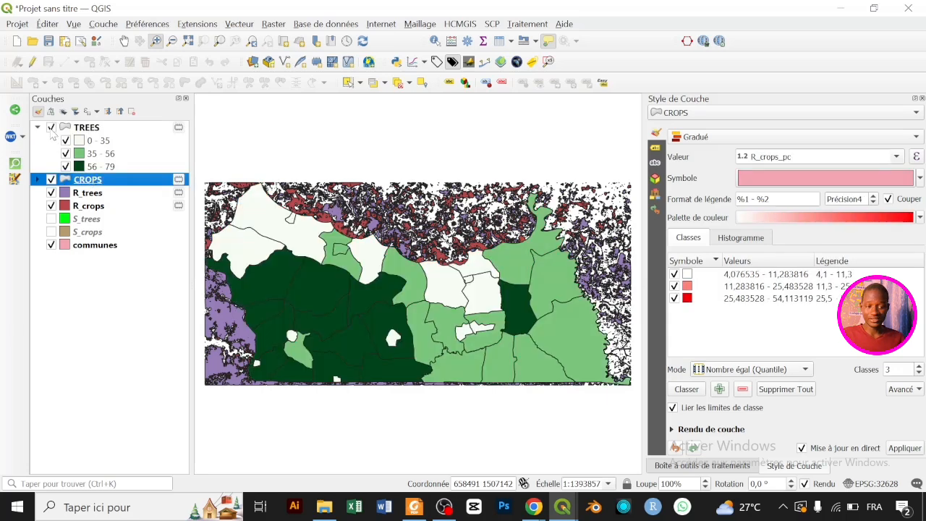
- Set the TREES layer's blending mode to Multiplier in its layer rendering settings
left_click(87, 128)
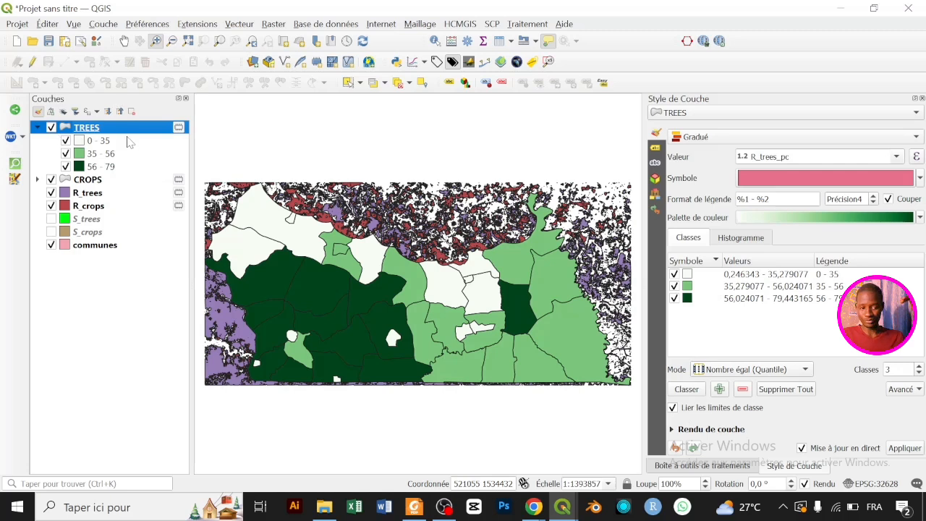
left_click(672, 430)
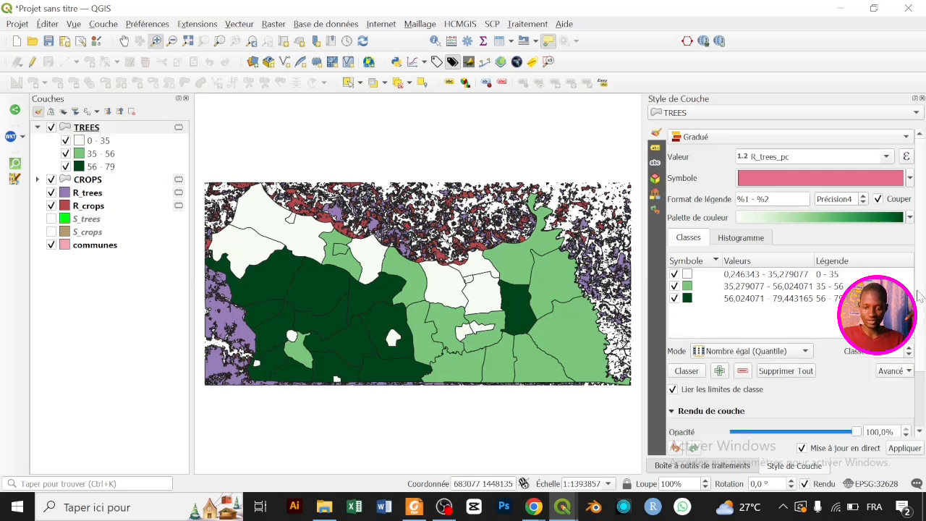
scroll(918, 304, "down", 3)
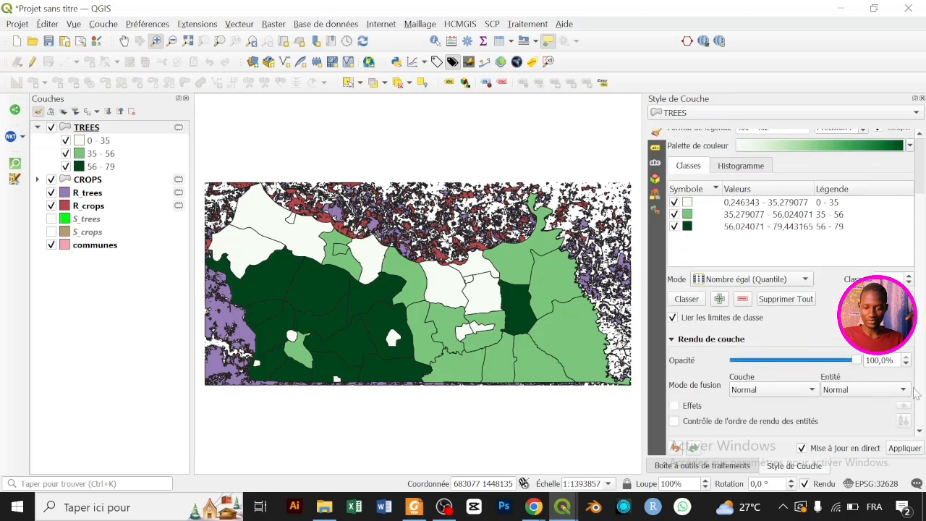
left_click(753, 391)
left_click(749, 434)
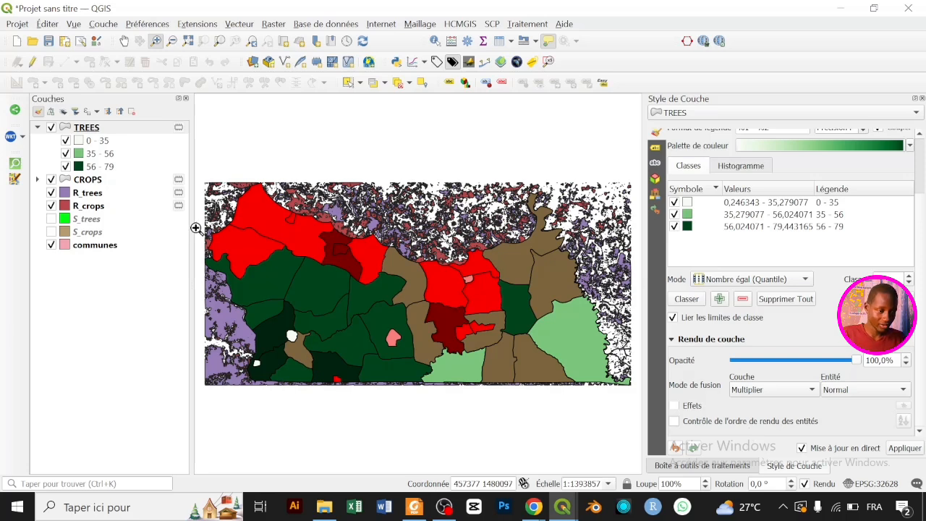
- Hide the R_trees, R_crops and communes layers, and make TREES the active layer
left_click(51, 192)
left_click(51, 206)
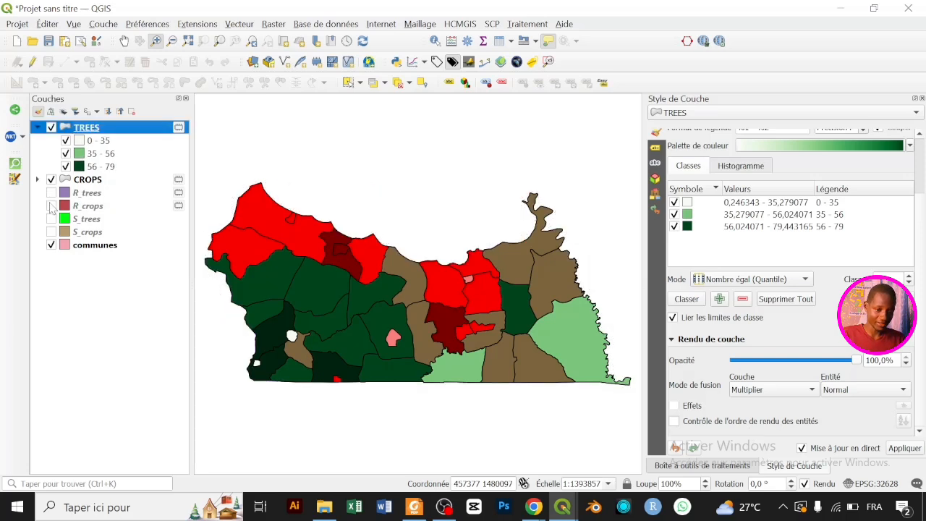
left_click(51, 245)
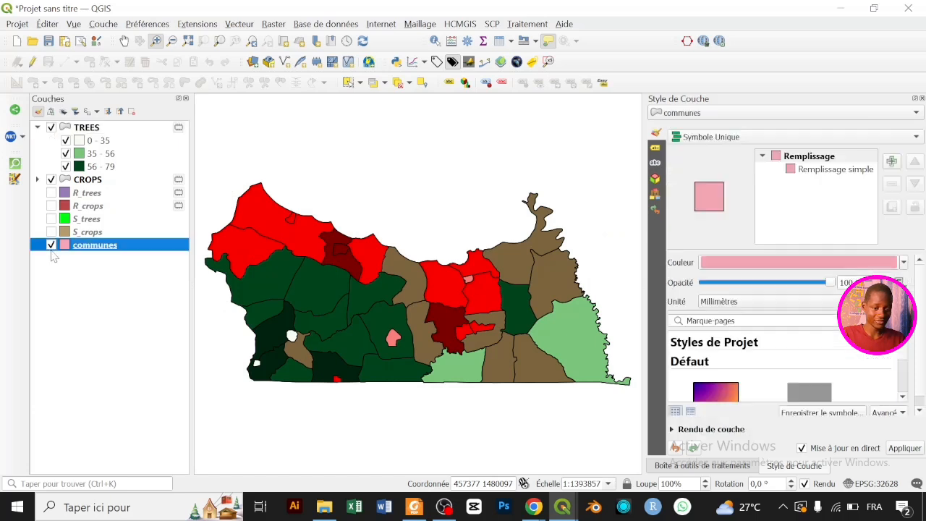
left_click(50, 245)
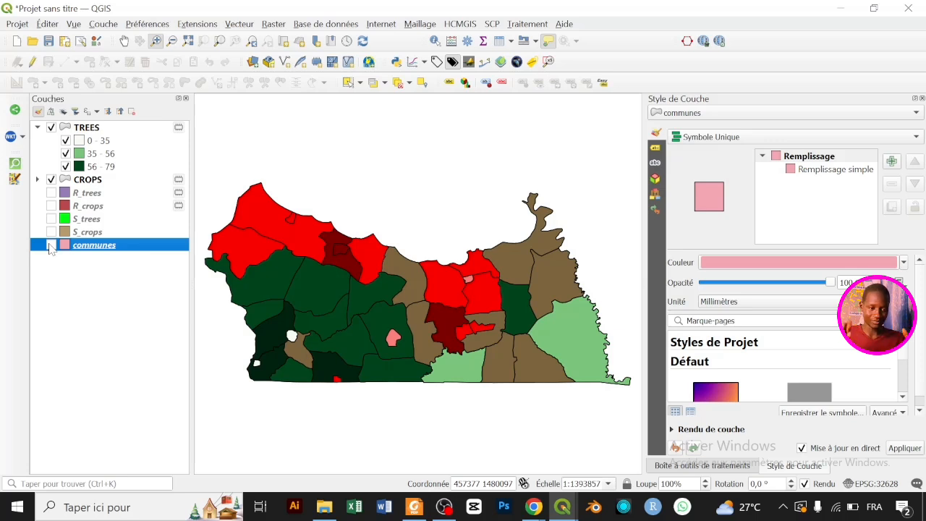
left_click(123, 131)
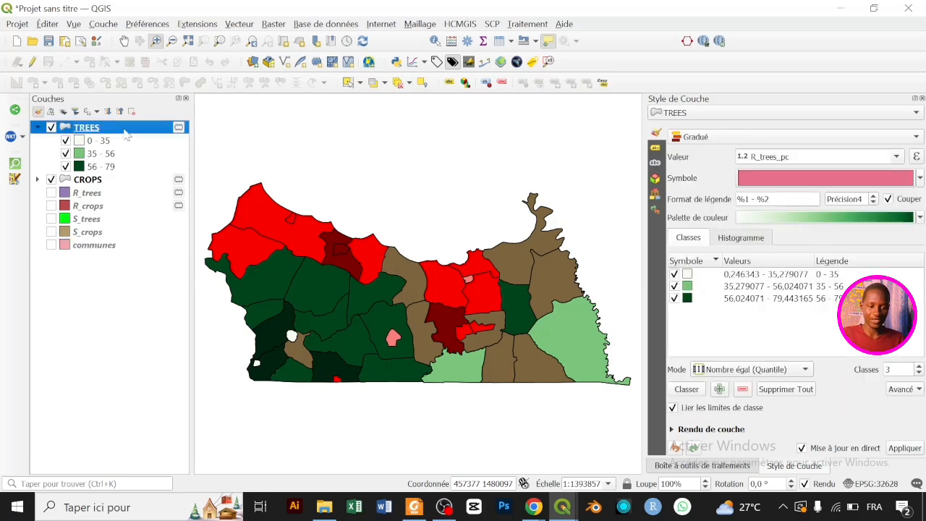
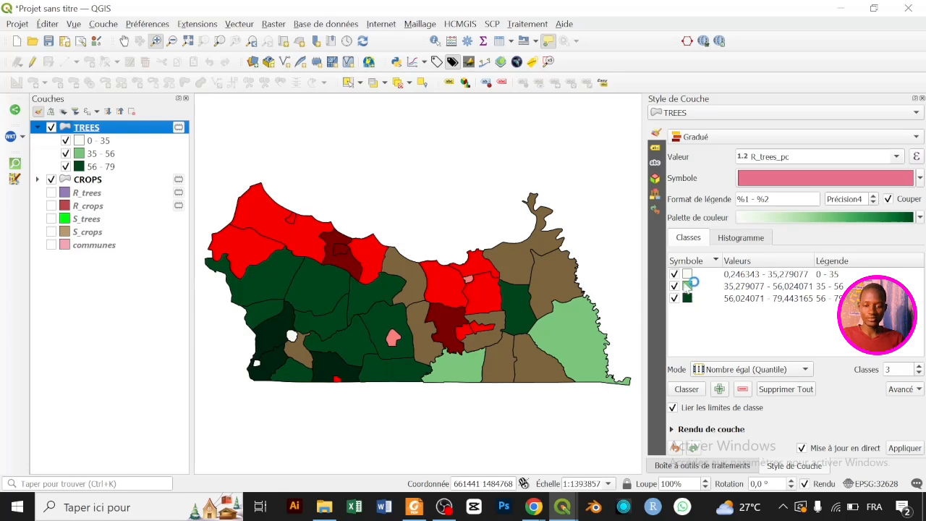
- Remove all intermediate color stops from the TREES layer's color ramp, leaving only the start and end colors
left_click(878, 215)
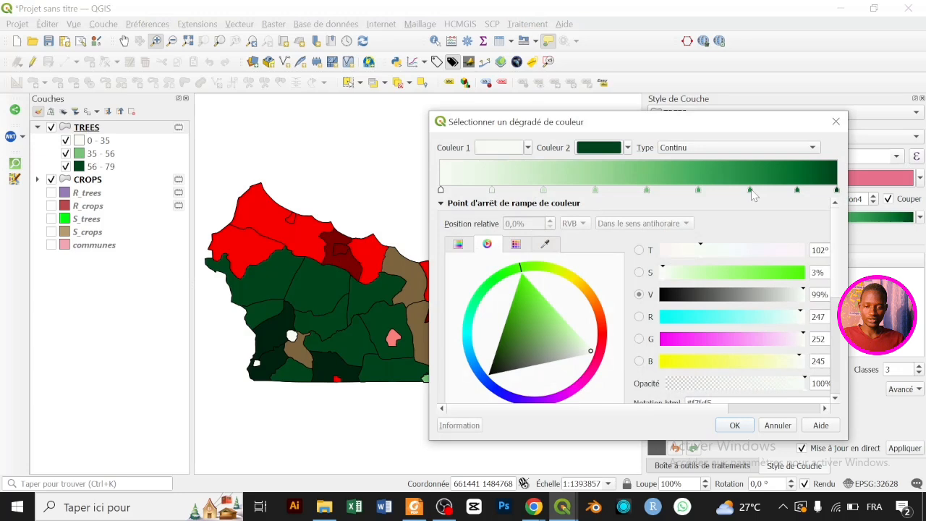
left_click(697, 189)
key("Delete")
key("Delete")
key("Delete")
key("Delete")
key("Delete")
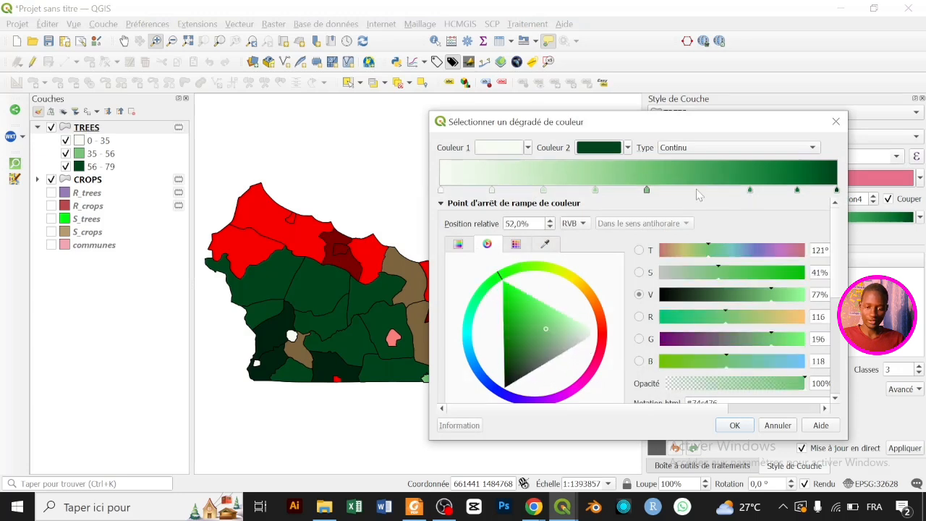
left_click(750, 190)
key("Delete")
key("Delete")
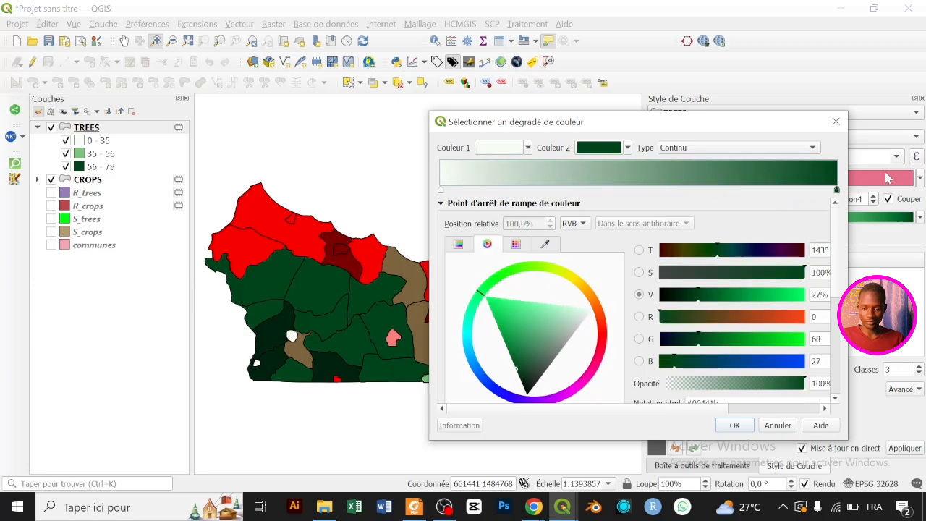
- Set the end color of the TREES ramp to bright green (RGB 73, 242, 0) and apply it
left_click(507, 274)
left_click_drag(506, 274, 521, 269)
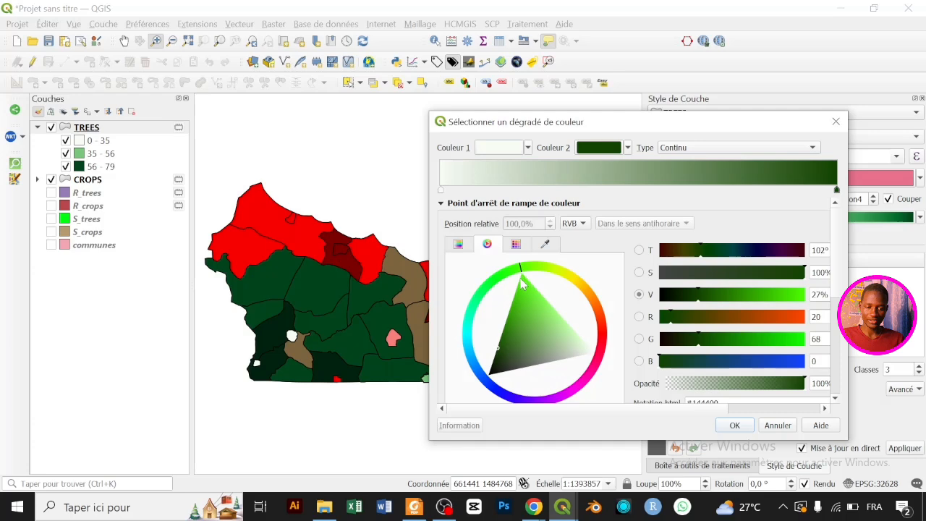
left_click(522, 284)
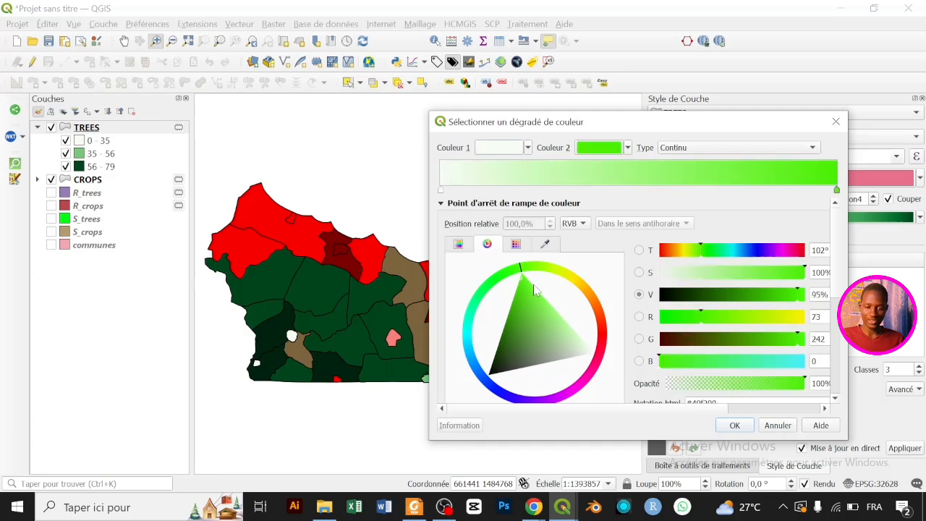
key("Return")
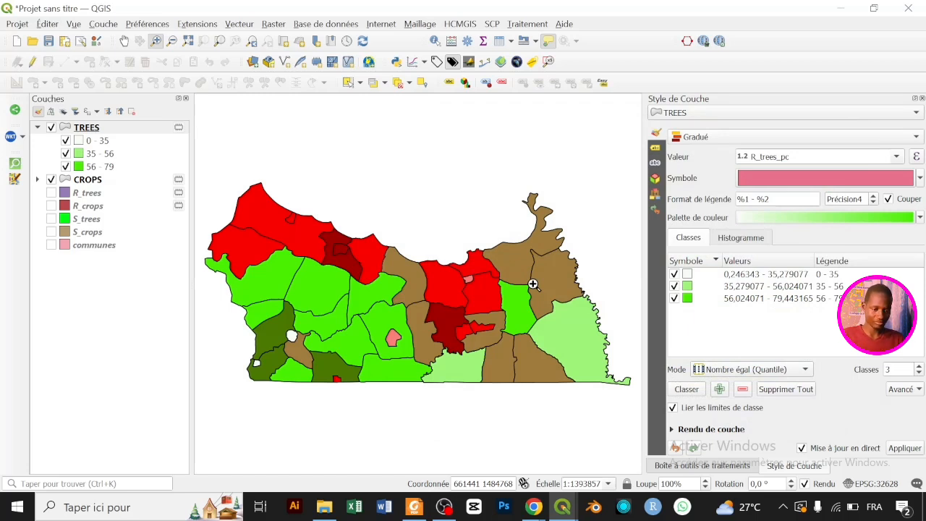
- Change the end color of the CROPS layer's color ramp from red to a bright magenta-pink and apply it
left_click(123, 181)
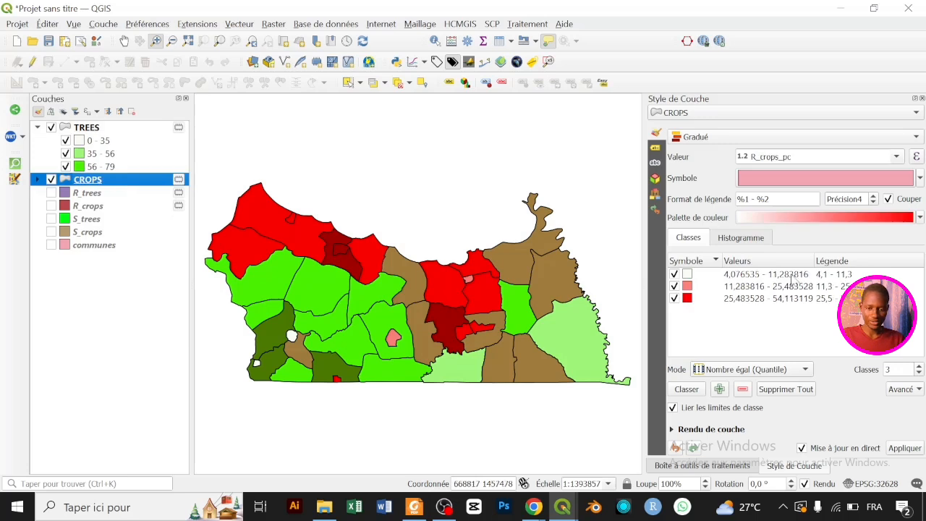
left_click(920, 218)
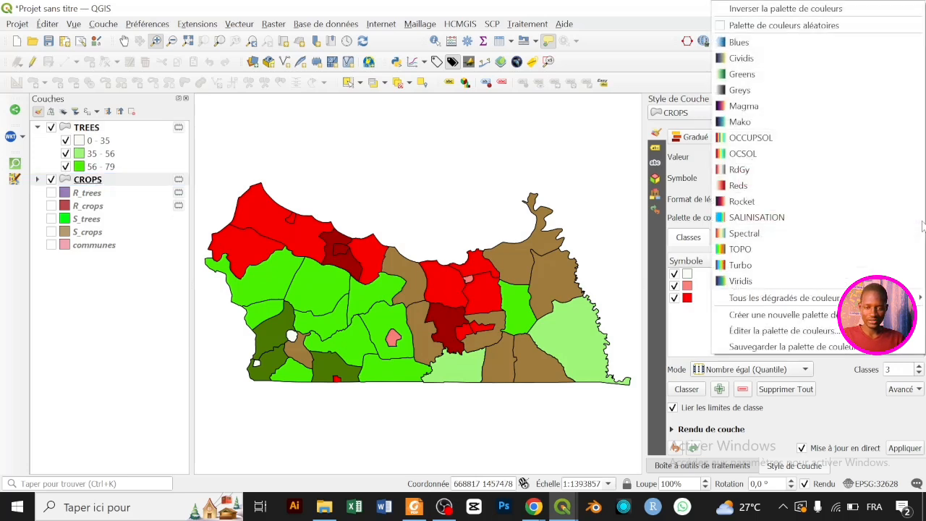
left_click(705, 336)
left_click(818, 219)
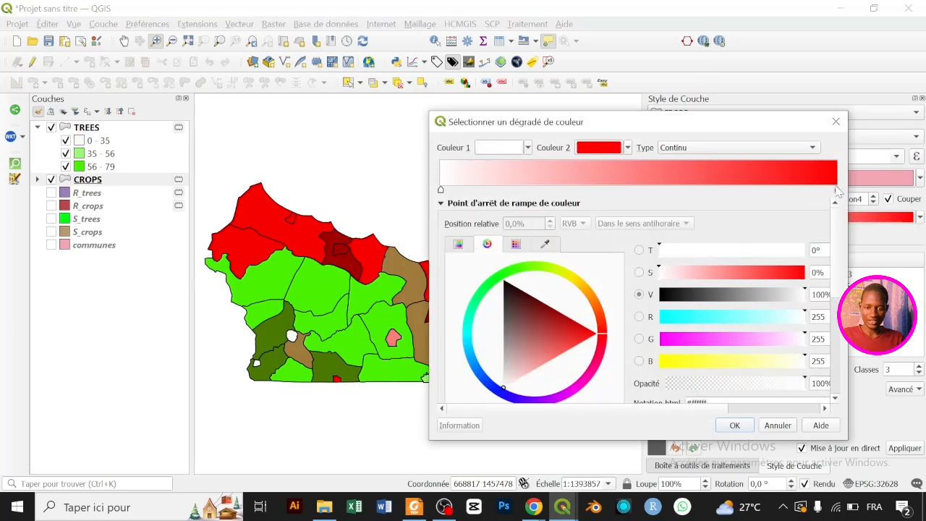
left_click(836, 190)
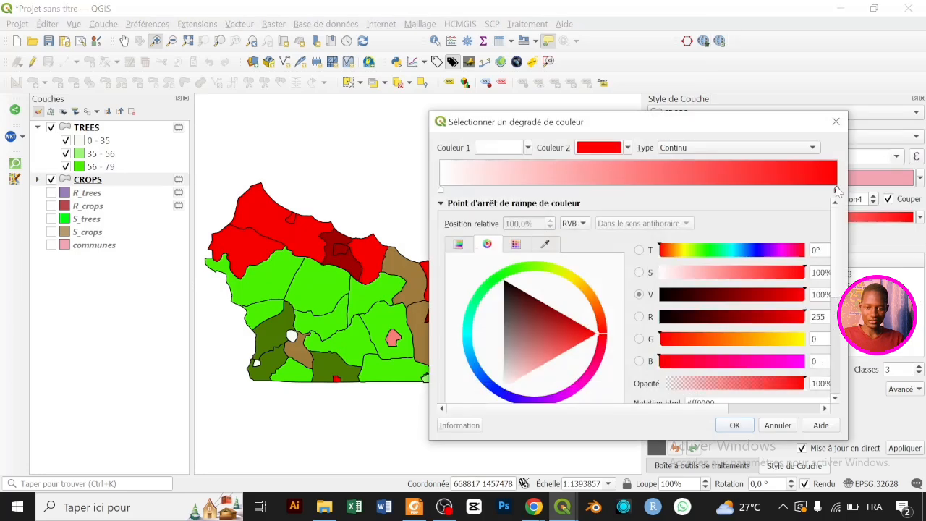
left_click(588, 396)
key("Return")
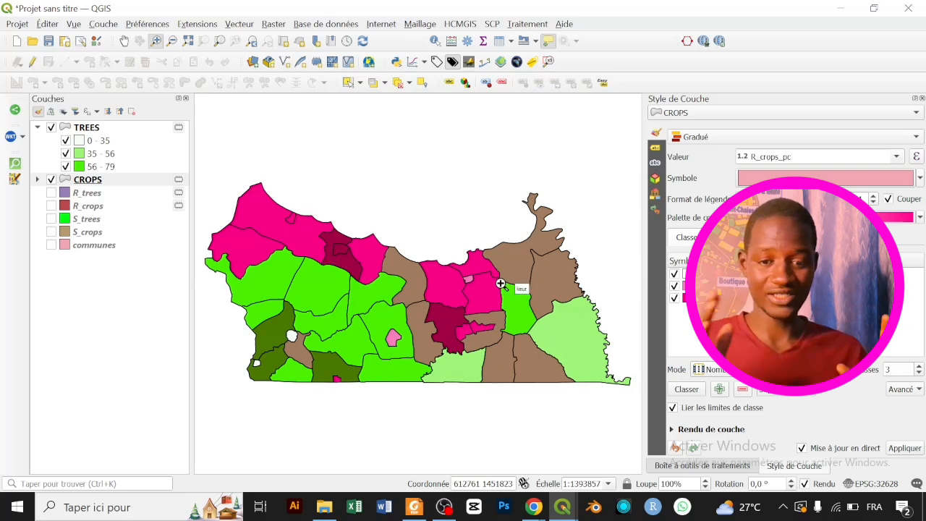
- Thin the commune outlines in the TREES and CROPS symbols, using a stroke width of 0.06 mm for CROPS
left_click(126, 128)
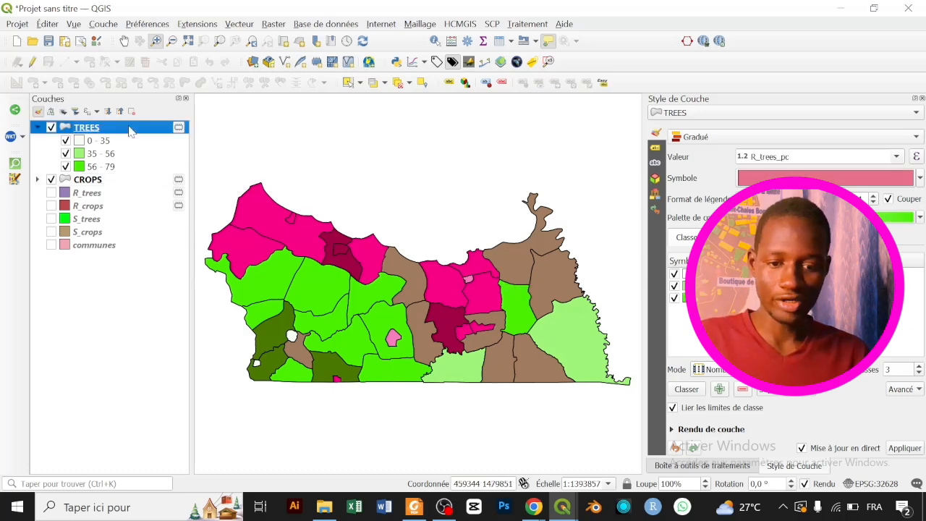
left_click(768, 177)
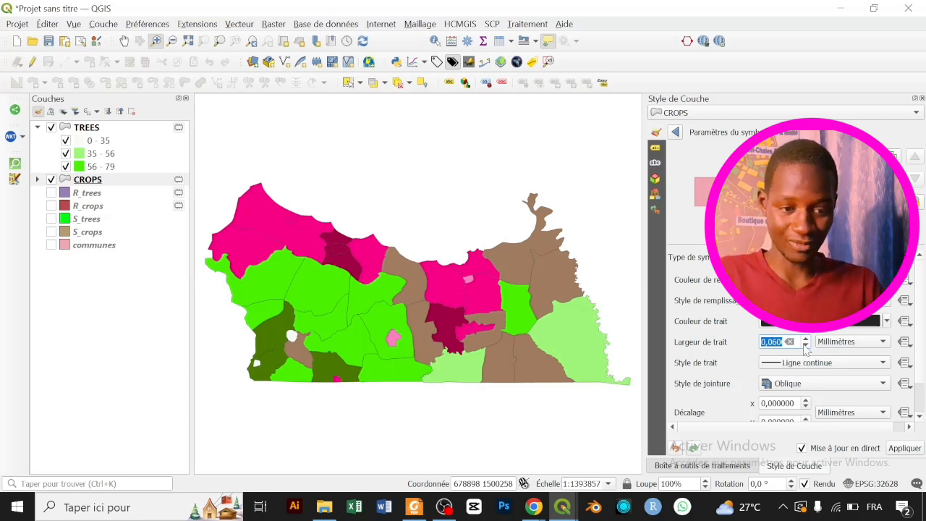
left_click(144, 182)
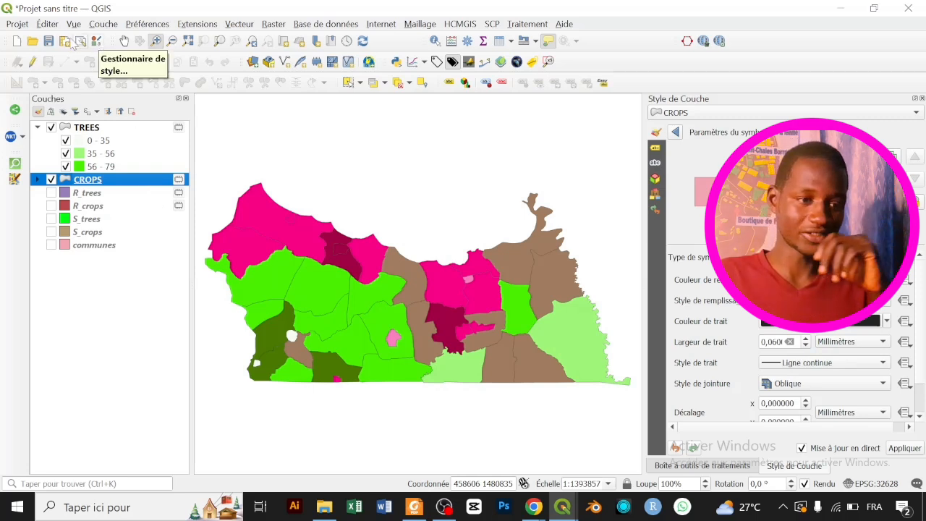
- Create a print layout named BIVARIATE and add a map covering the whole page
left_click(65, 41)
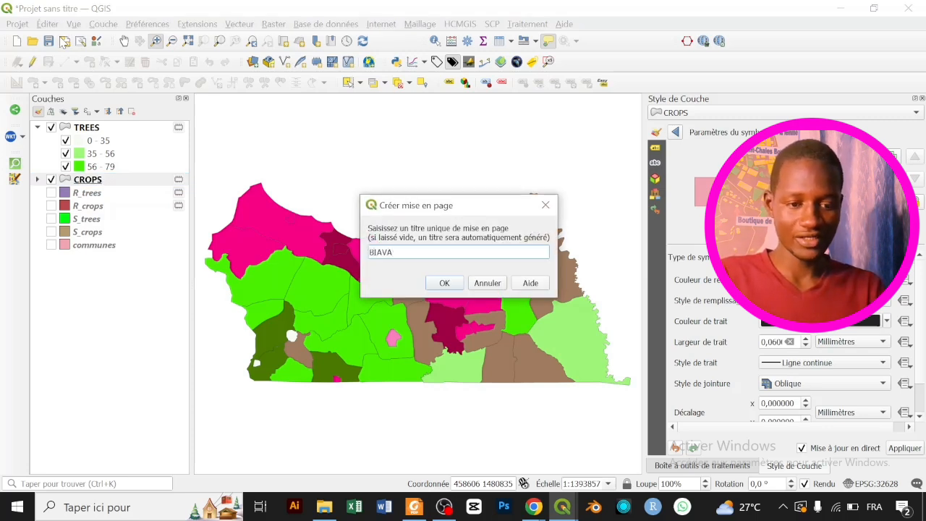
type("BIVARIATE")
key("Return")
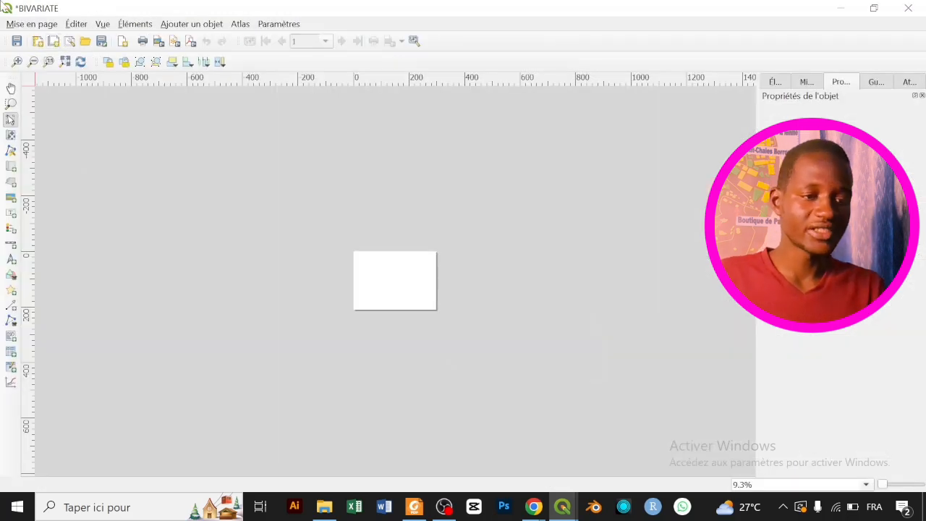
left_click(64, 62)
left_click(11, 166)
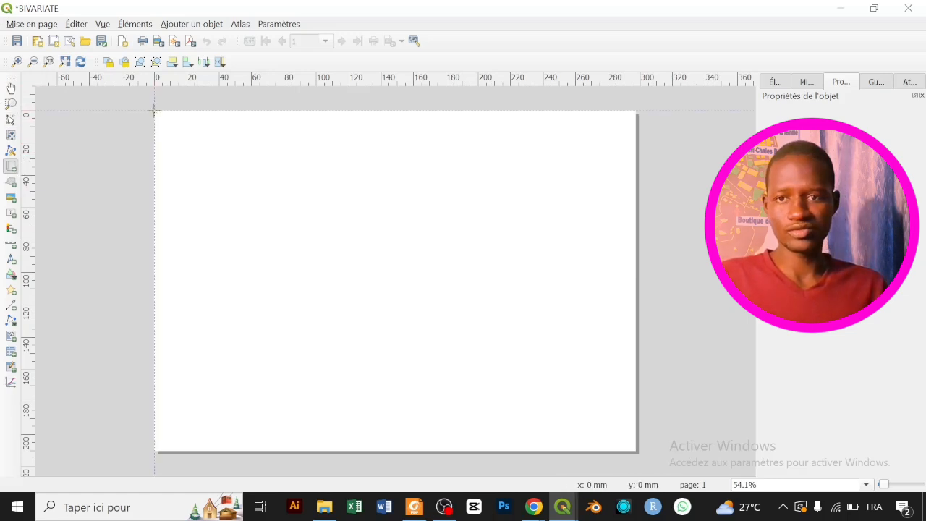
left_click_drag(154, 111, 637, 451)
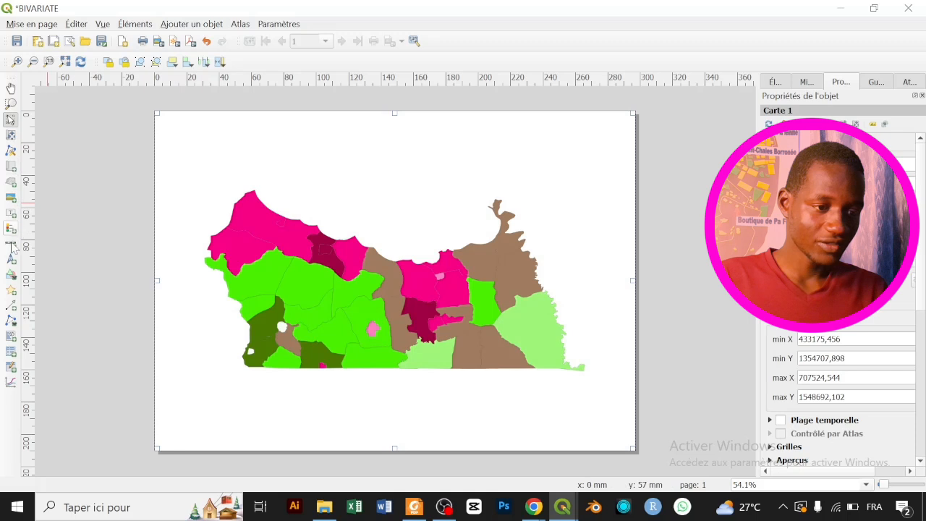
- Add a legend above the map and enable both options that show only features inside (Ne montrer que les entités à l'intérieur)
left_click(10, 231)
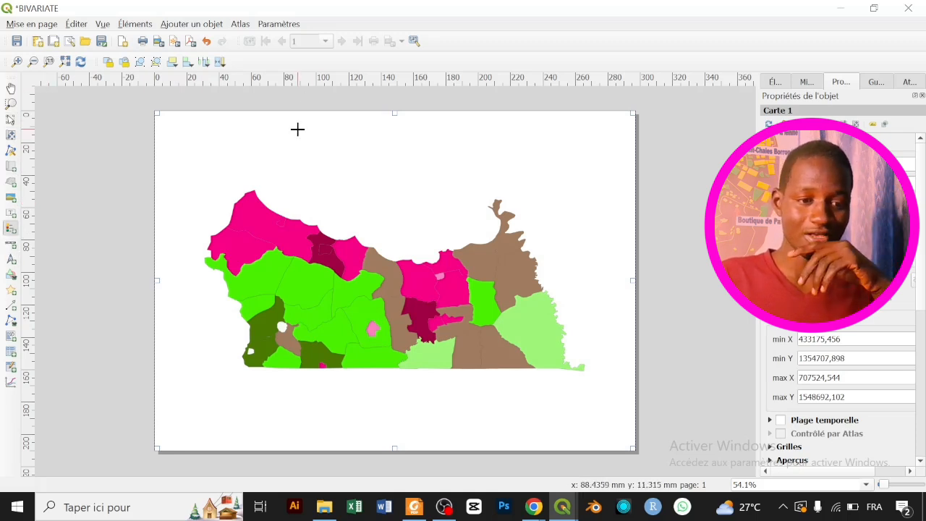
left_click_drag(296, 129, 381, 184)
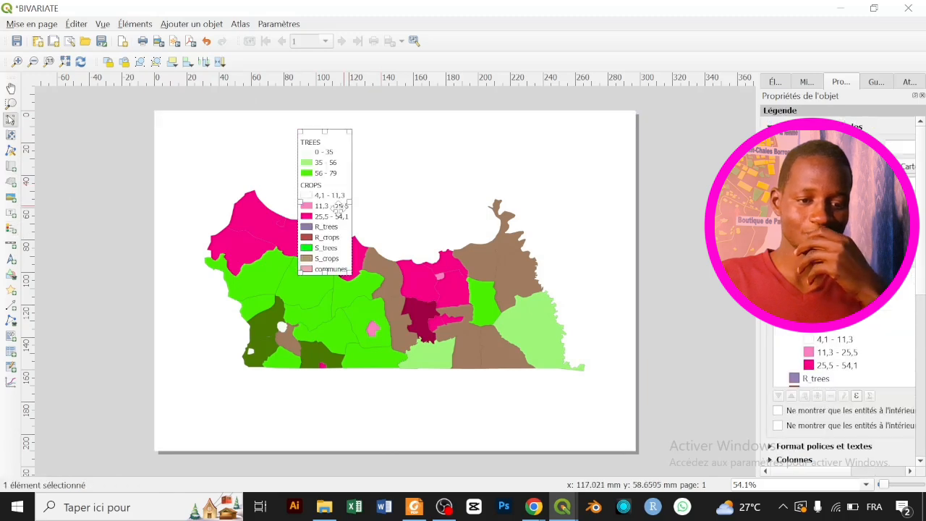
left_click_drag(332, 207, 359, 180)
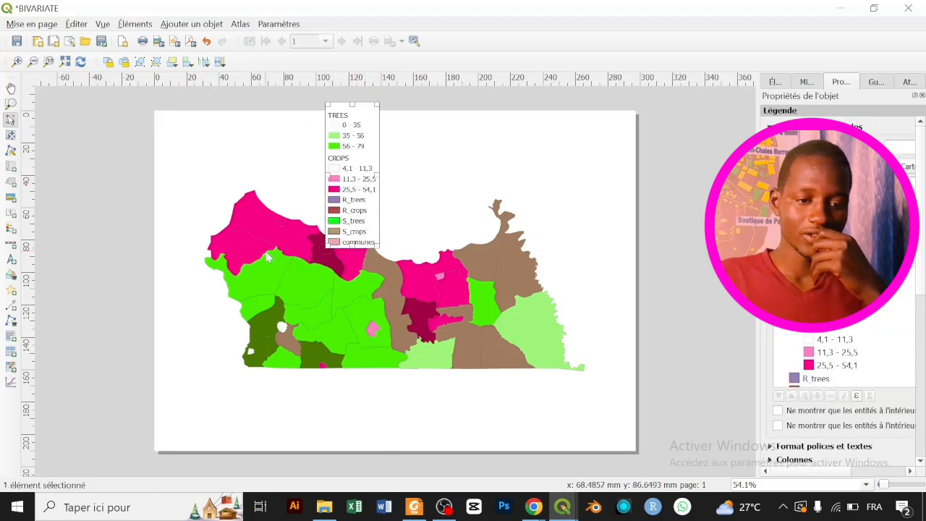
left_click(833, 412)
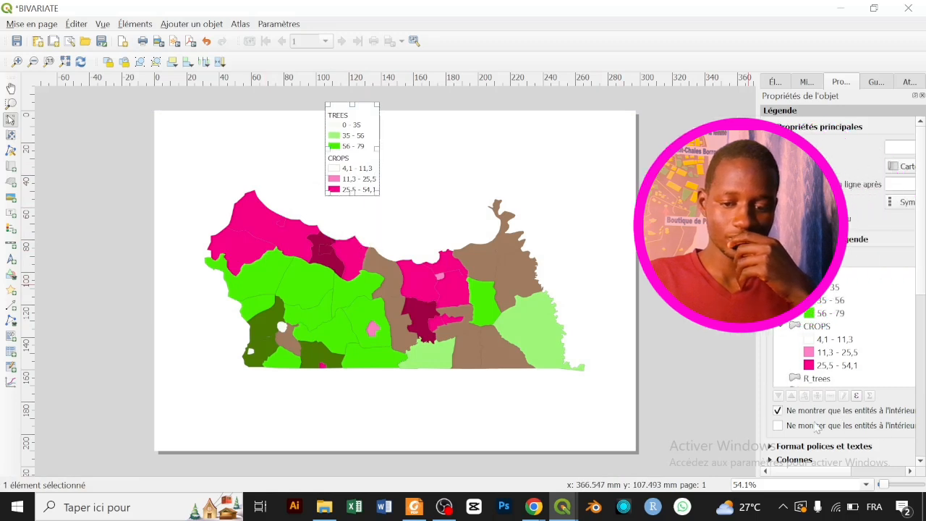
left_click(816, 426)
- Move the legend to the right side of the page, beside the eastern communes, and deselect it
left_click_drag(360, 166, 358, 190)
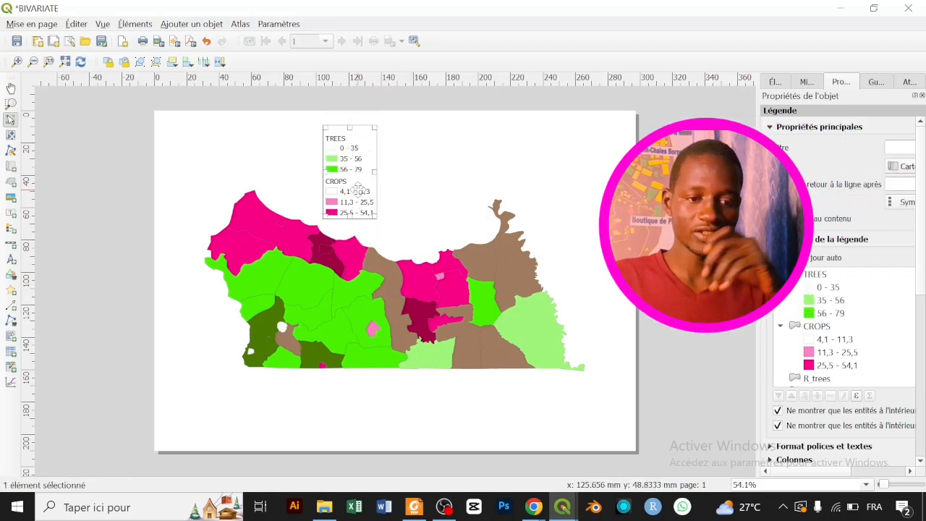
left_click(590, 230)
left_click_drag(359, 200, 593, 249)
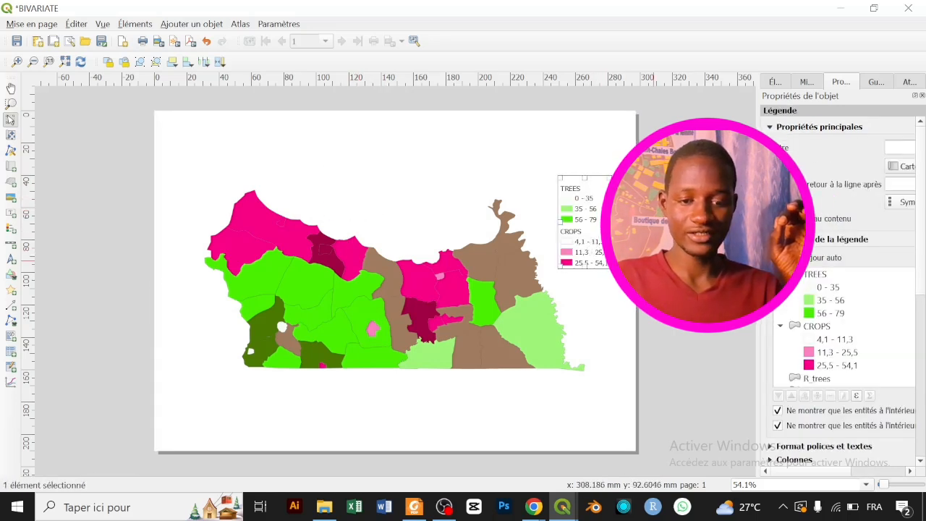
left_click(654, 261)
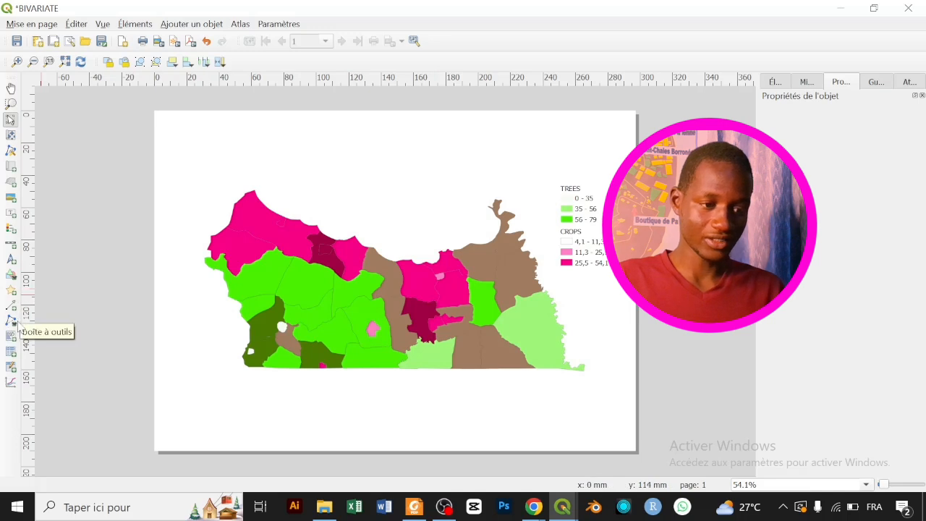
- Add a rectangle in the blank area above the map and set its size to 45 mm wide and 15 mm high
left_click(11, 275)
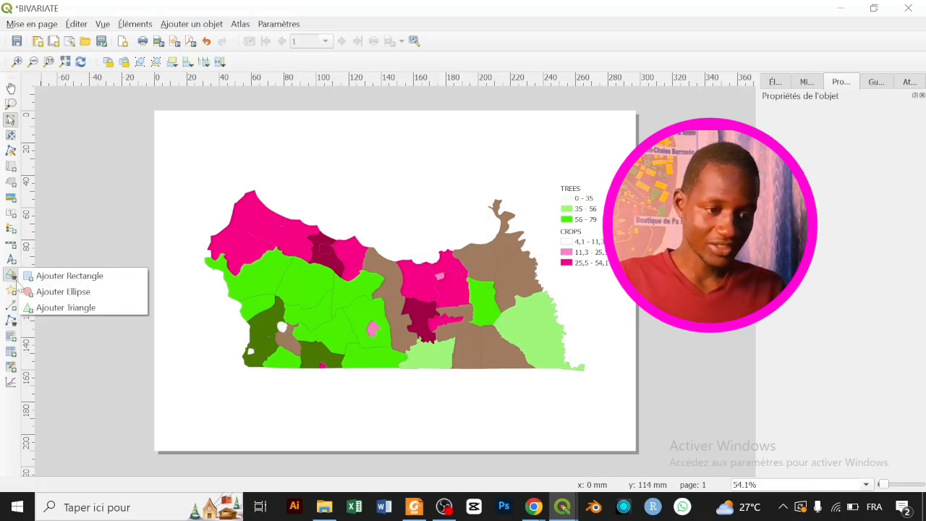
left_click(73, 275)
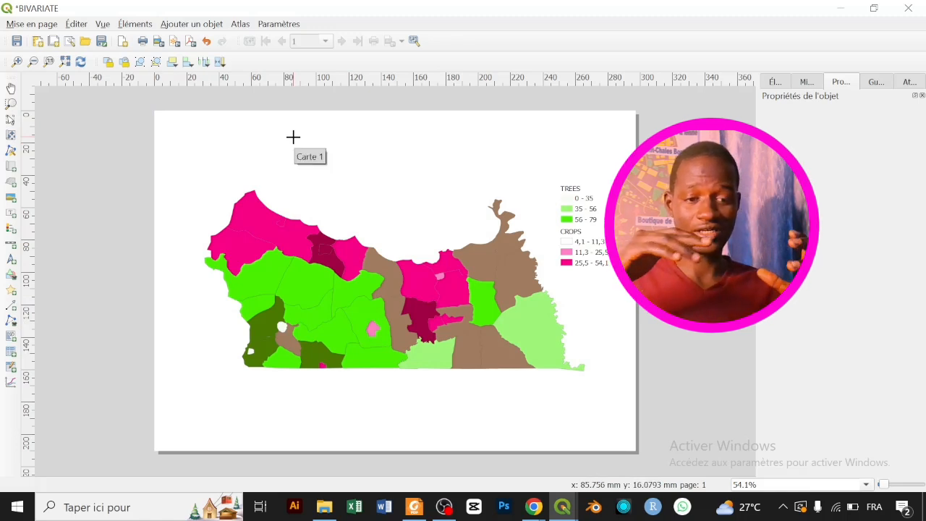
left_click_drag(309, 138, 462, 168)
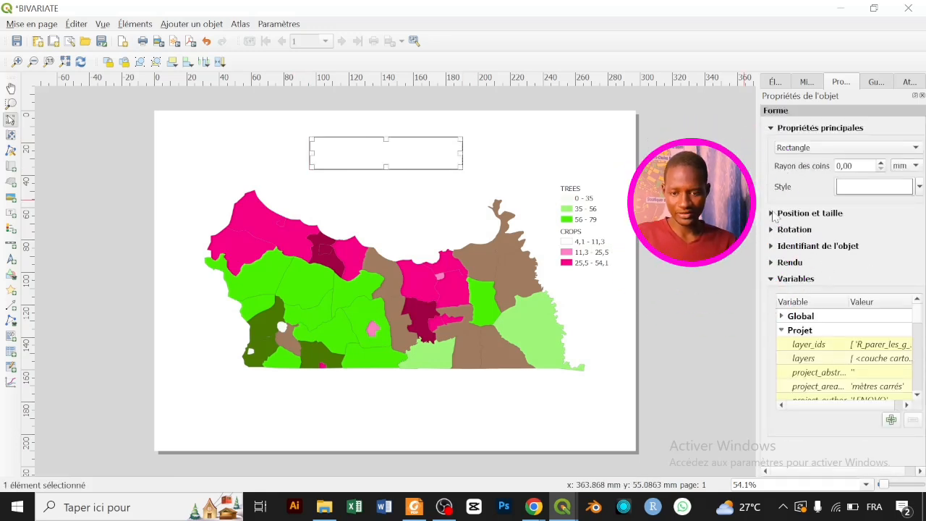
left_click(771, 213)
left_click_drag(834, 295, 702, 295)
type("45")
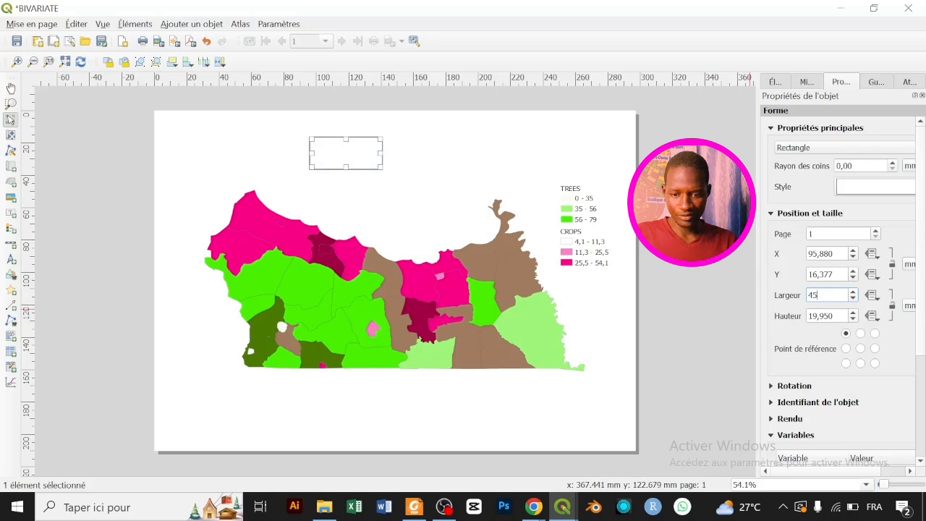
key("Tab")
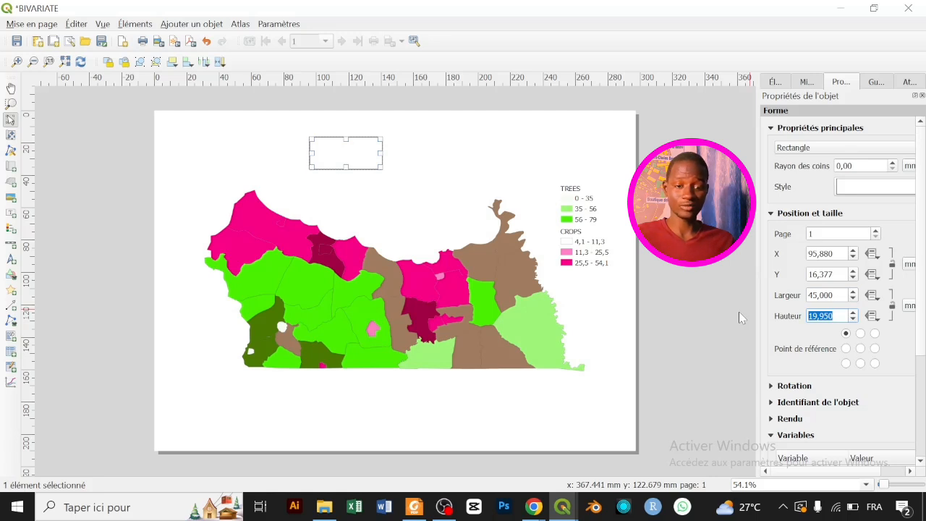
type("15")
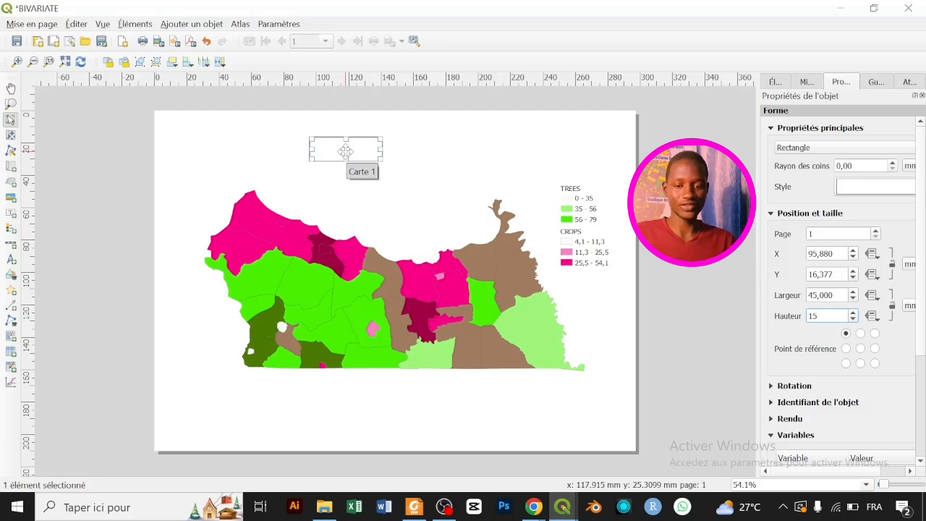
- Duplicate the rectangle's simple fill layer (Remplissage simple) and set the copy's Y offset to 15 mm
left_click_drag(758, 201, 683, 201)
left_click(808, 188)
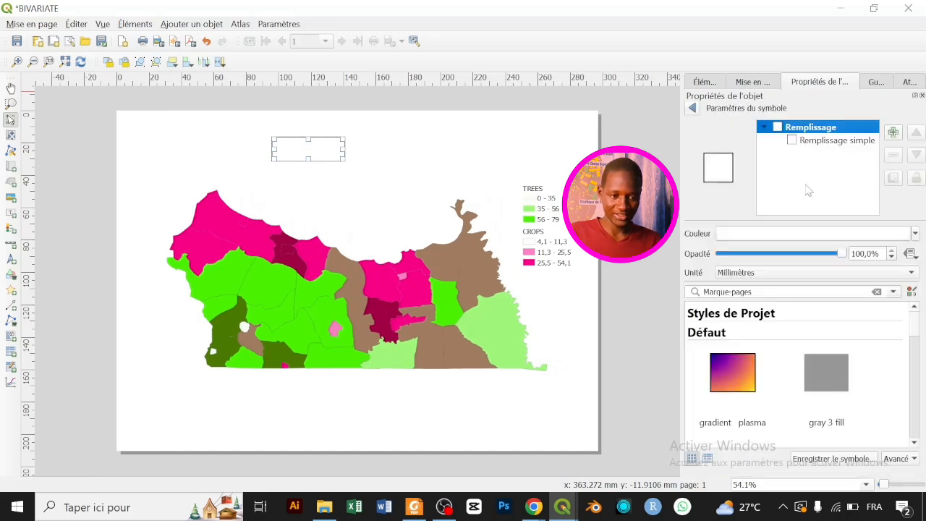
left_click(838, 140)
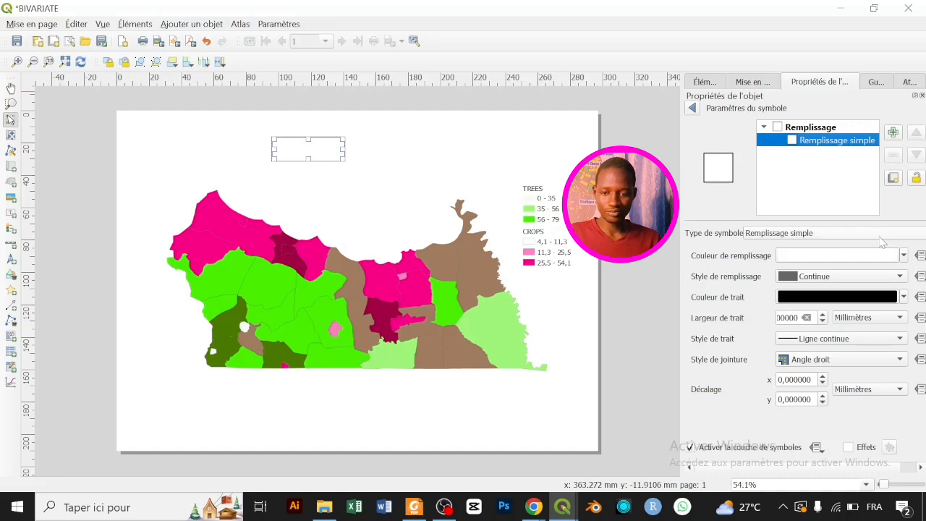
left_click(895, 180)
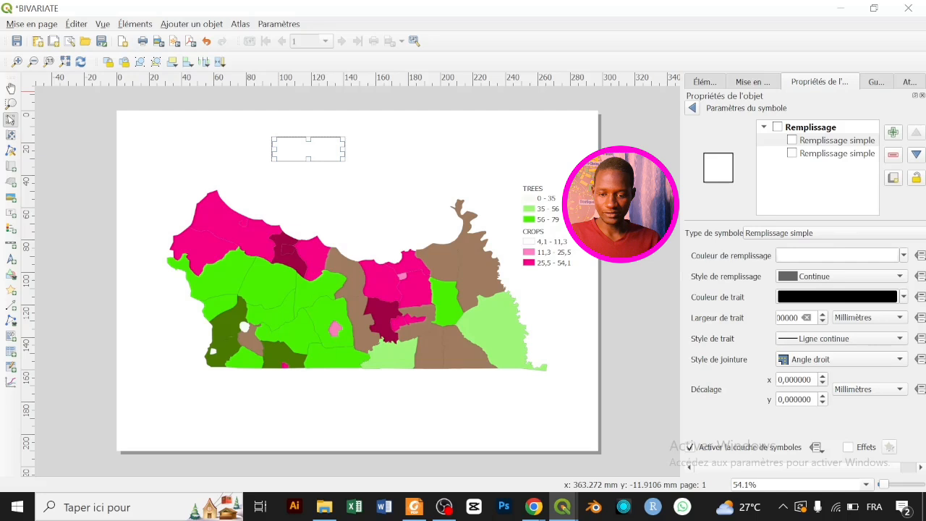
left_click(822, 403)
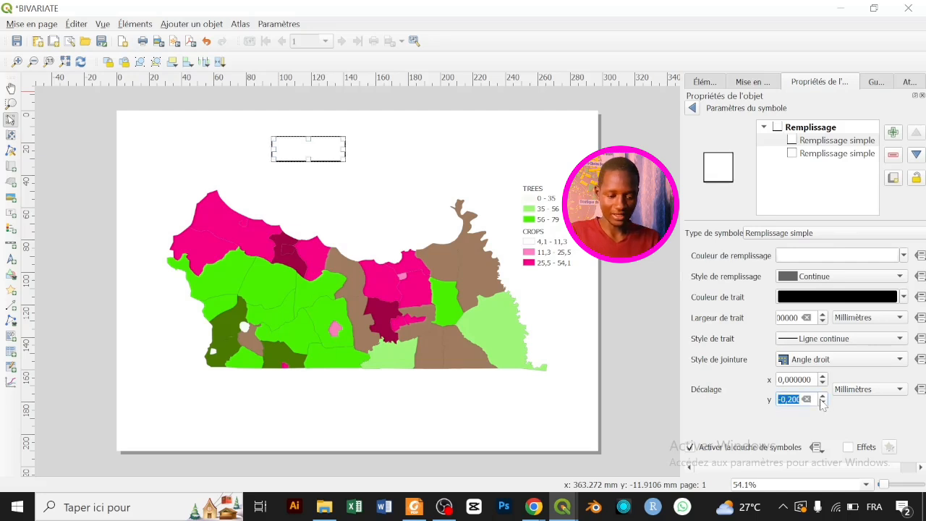
type("15")
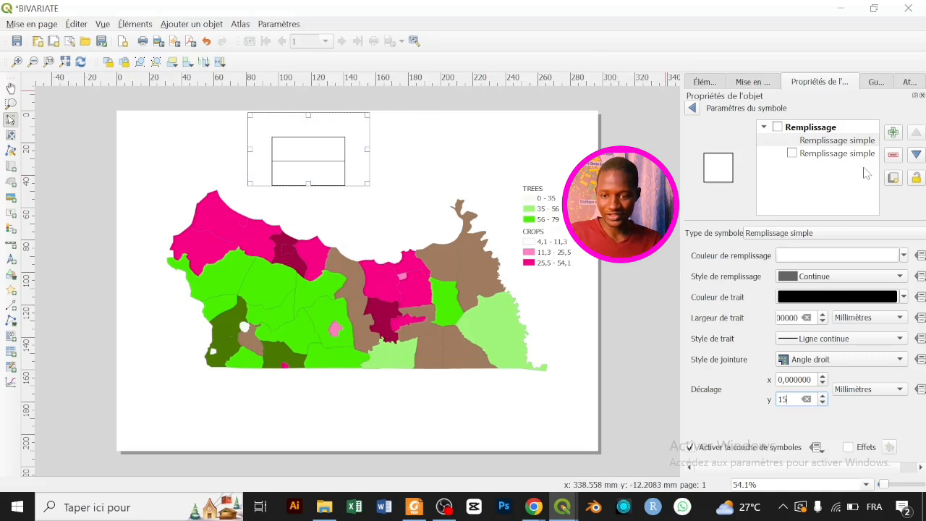
- Add a third simple fill layer to the rectangle's symbol, remove the surplus copy, and set the uppermost layer's Y offset to 30 mm
left_click(898, 180)
left_click(895, 179)
left_click(895, 179)
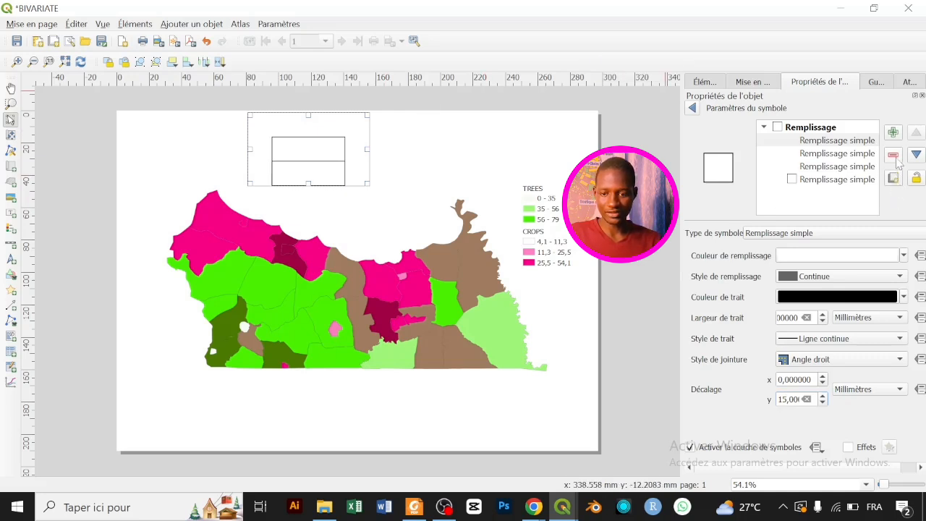
left_click(895, 156)
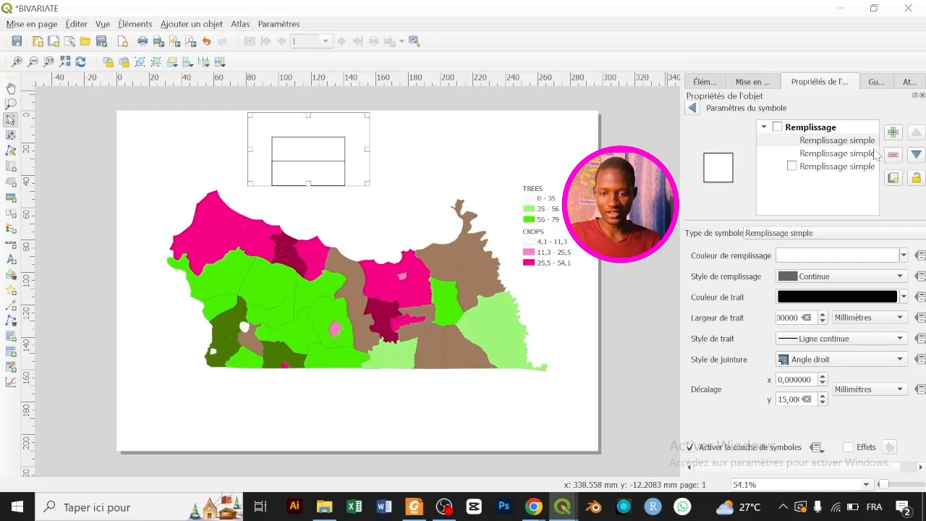
left_click(823, 403)
type("30")
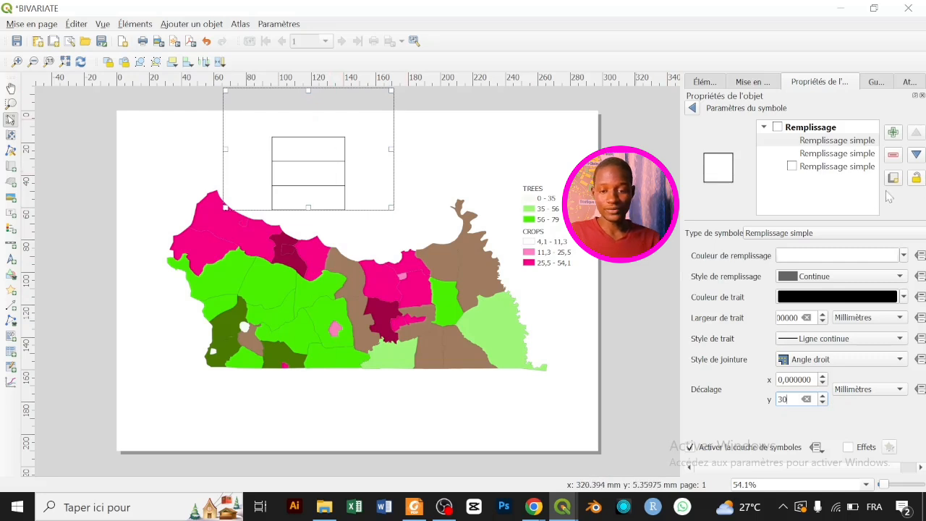
- Fill the bottom band with the TREES 0 - 35 colour and the middle band with the 35 - 56 colour, sampled from the legend
left_click(905, 259)
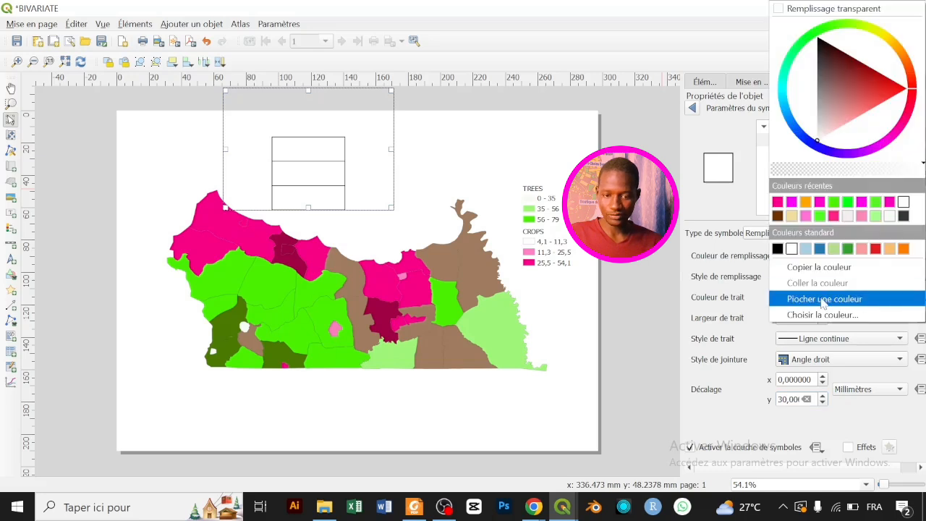
left_click(823, 299)
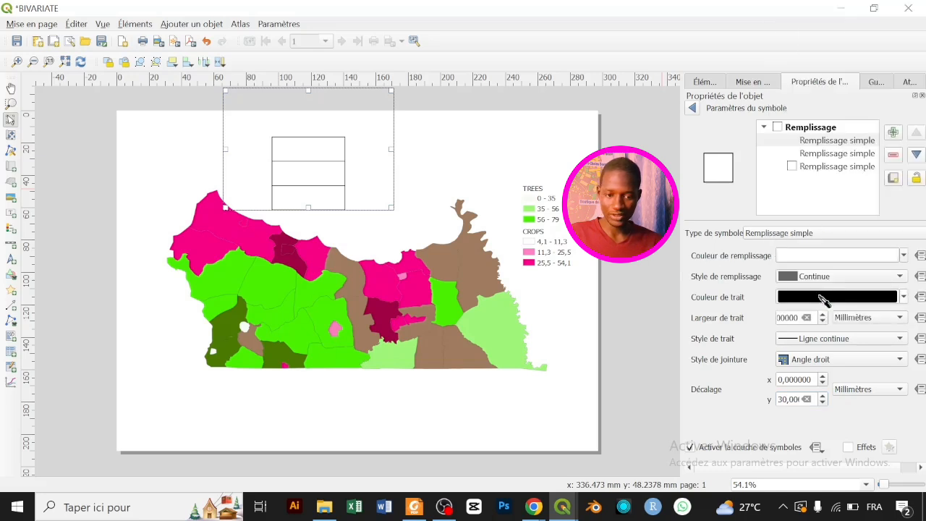
left_click(532, 200)
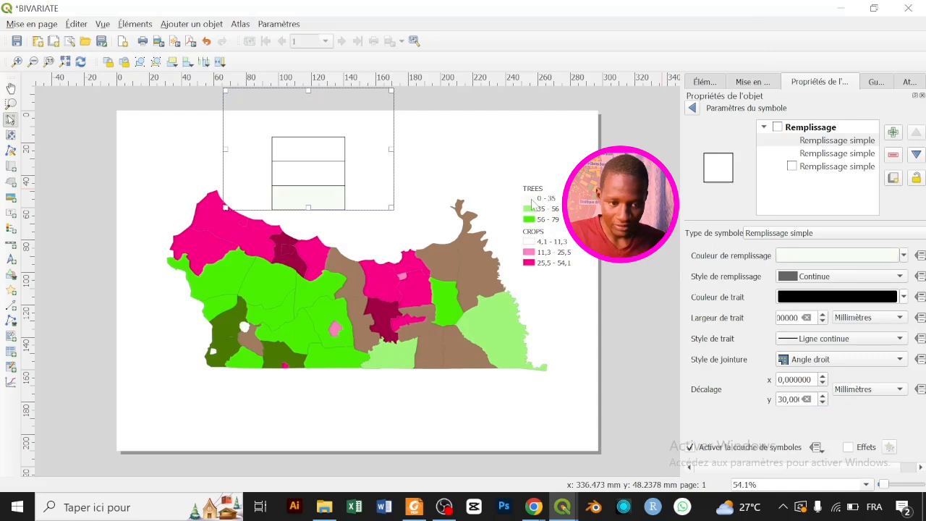
left_click(848, 158)
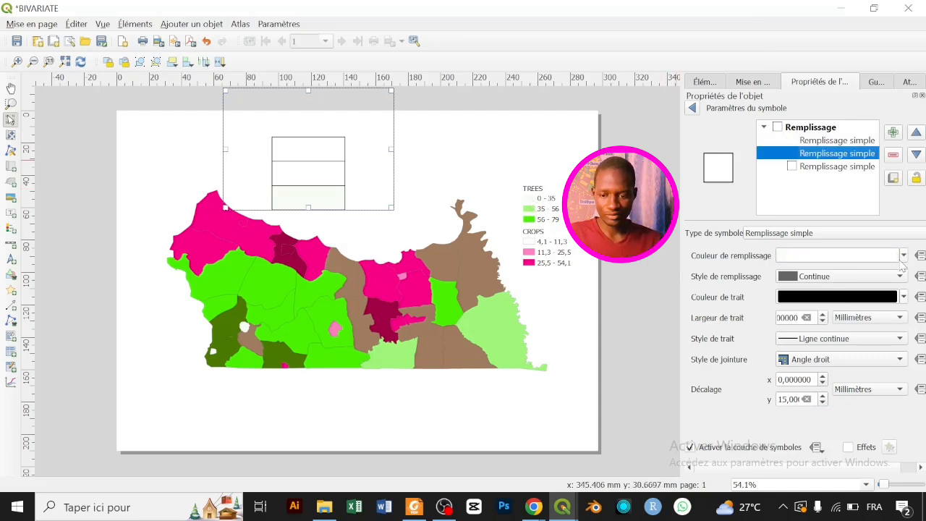
left_click(904, 256)
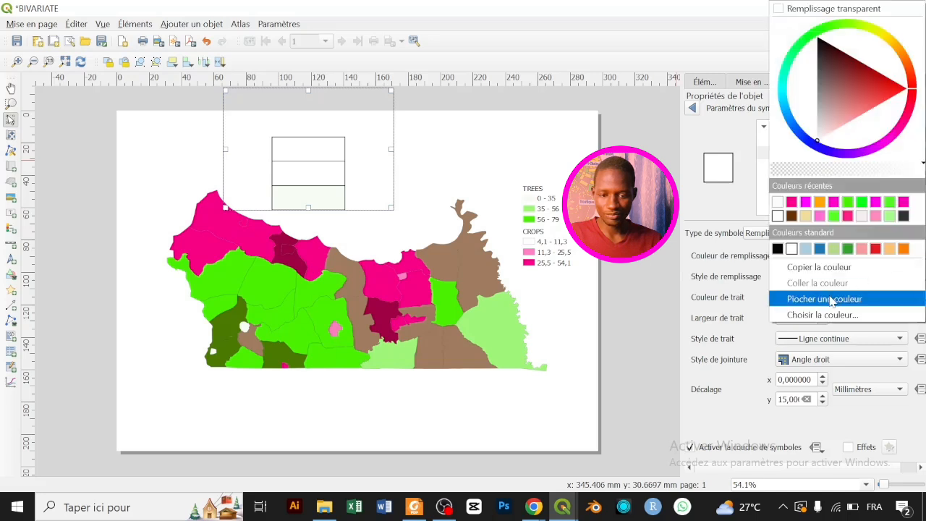
left_click(828, 297)
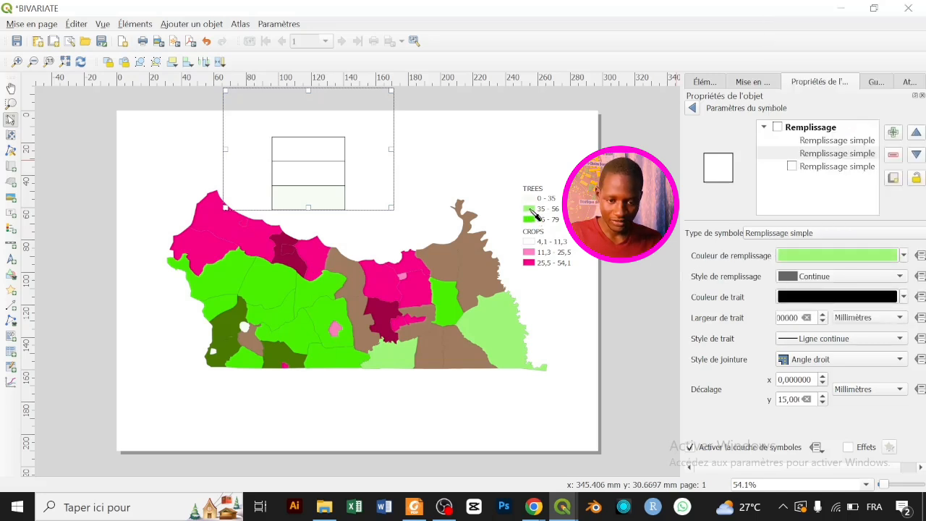
left_click(531, 212)
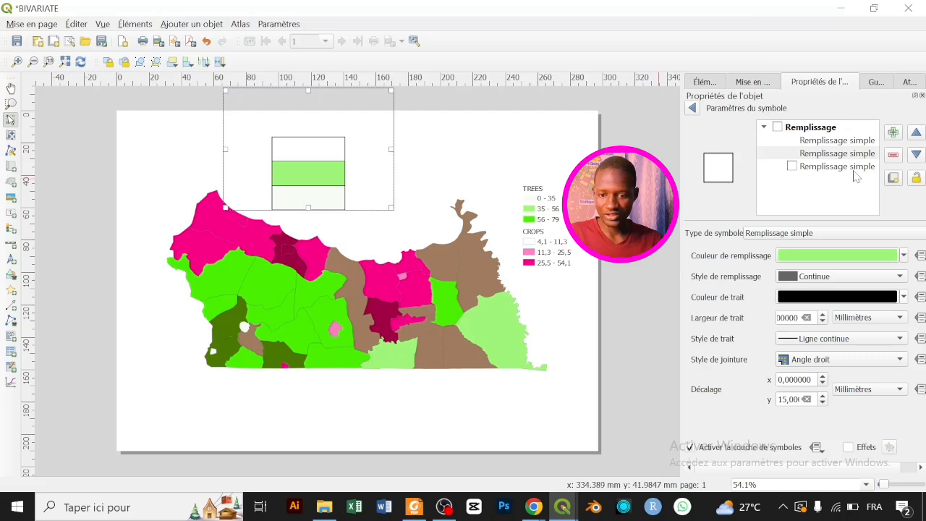
- Fill the rectangle's top band with the TREES 56 - 79 green sampled from the legend
left_click(855, 168)
left_click(904, 256)
left_click(826, 297)
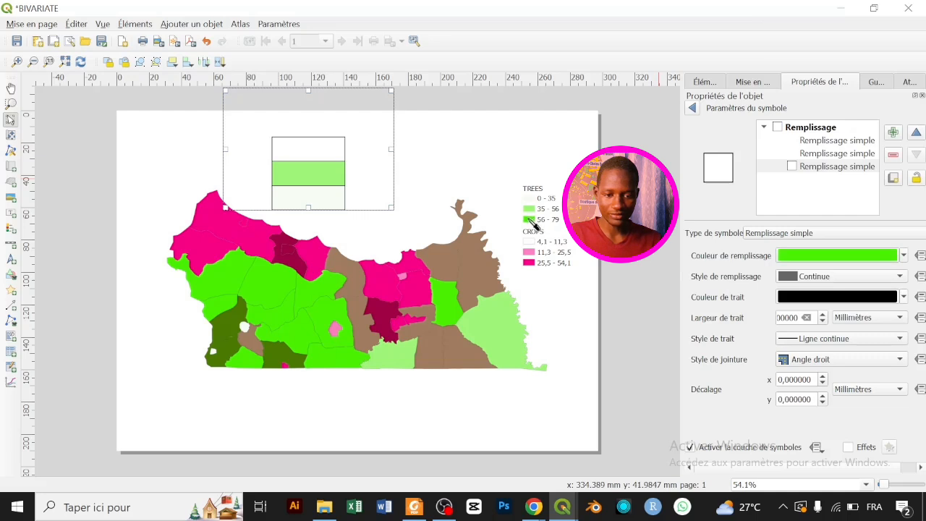
left_click(531, 221)
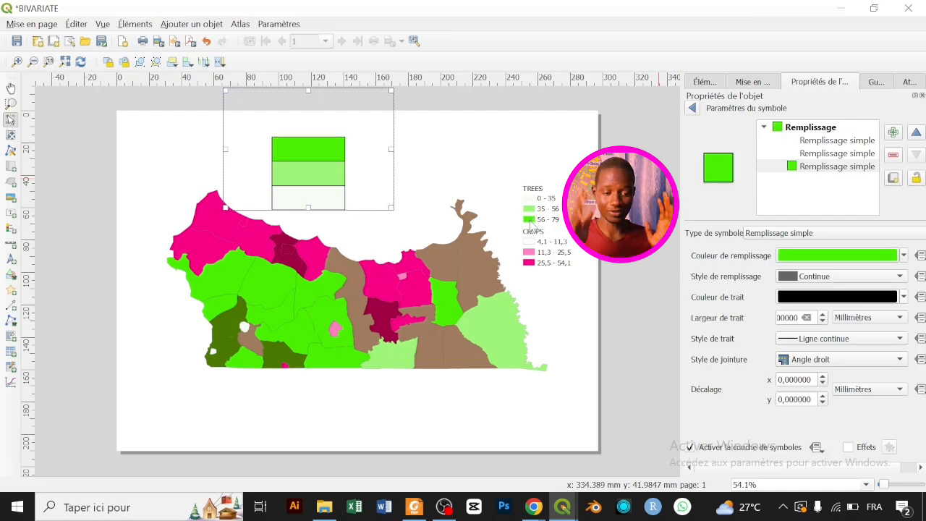
- Try a minimal stroke width and the Pas de ligne stroke style on the top band's outline
left_click(823, 323)
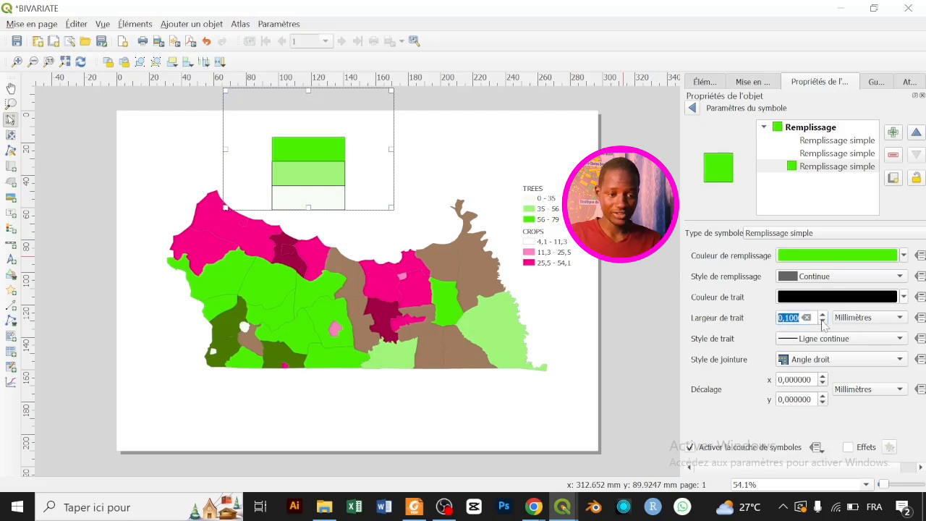
left_click(822, 322)
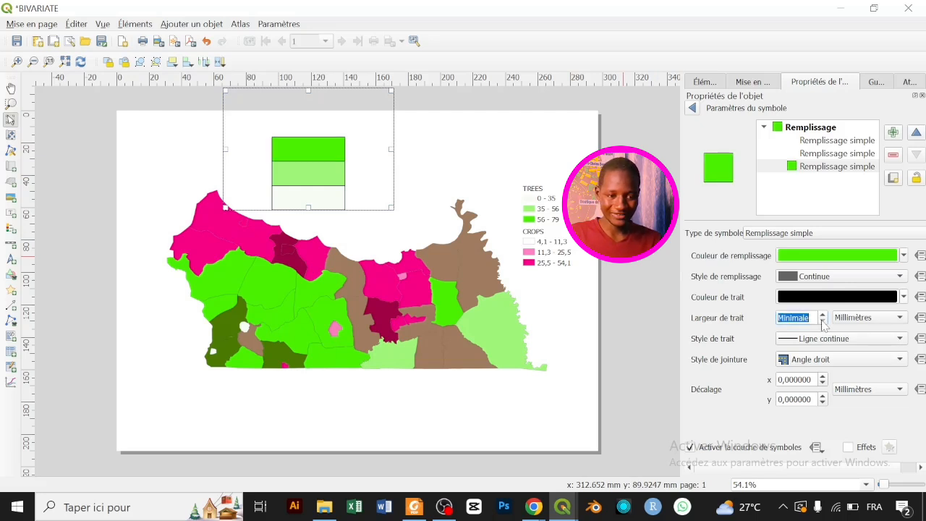
left_click(822, 341)
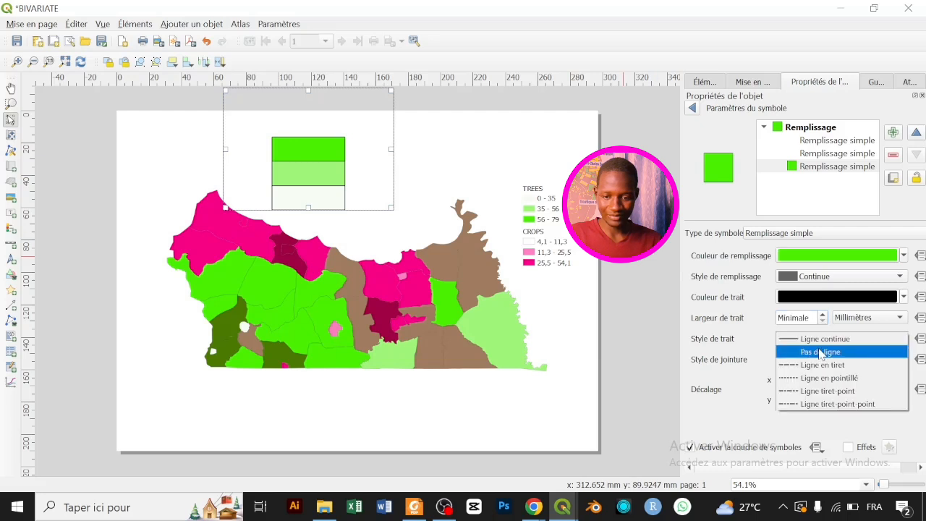
left_click(820, 353)
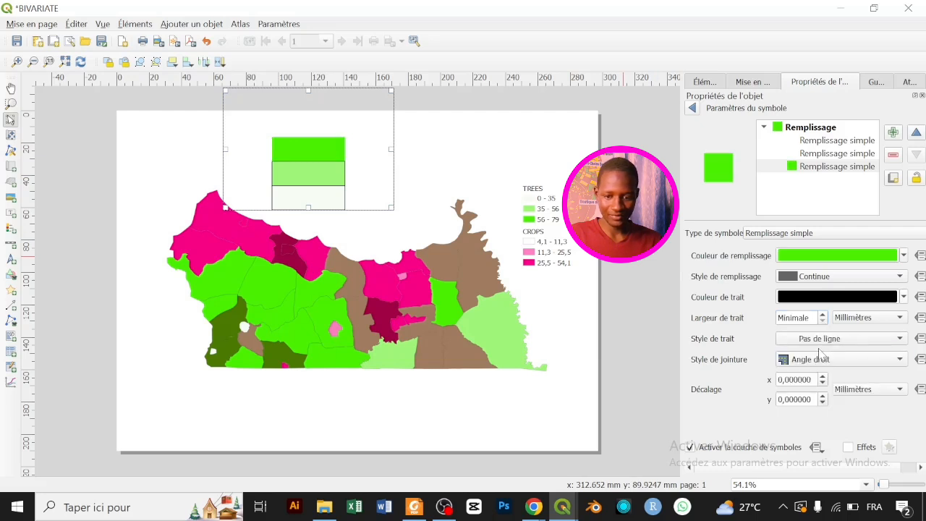
left_click(822, 320)
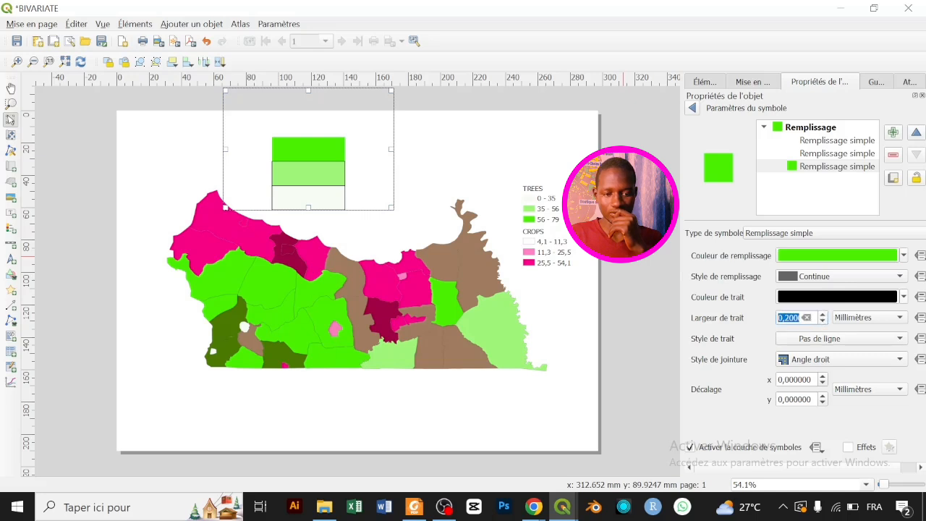
- Set the stroke width of the middle and bottom bands to 0.1 mm
left_click(836, 154)
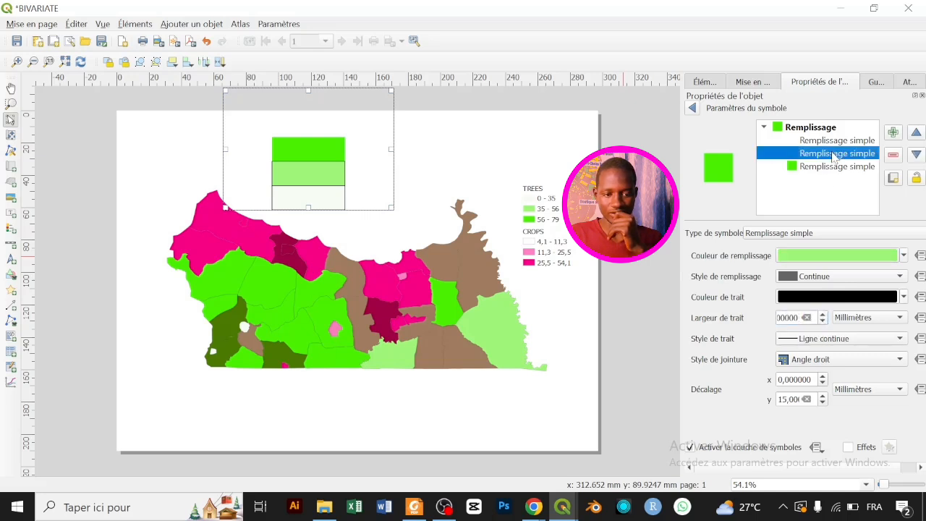
left_click(823, 317)
left_click(820, 141)
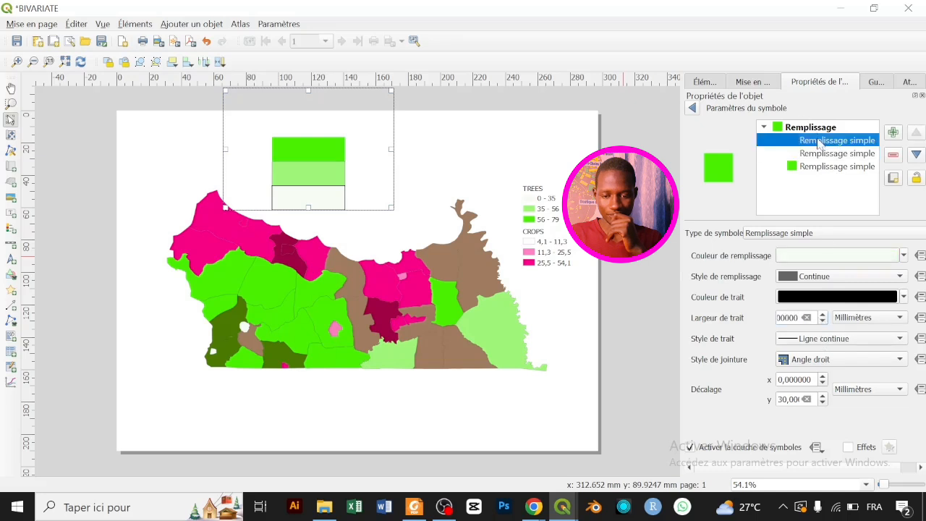
left_click(823, 317)
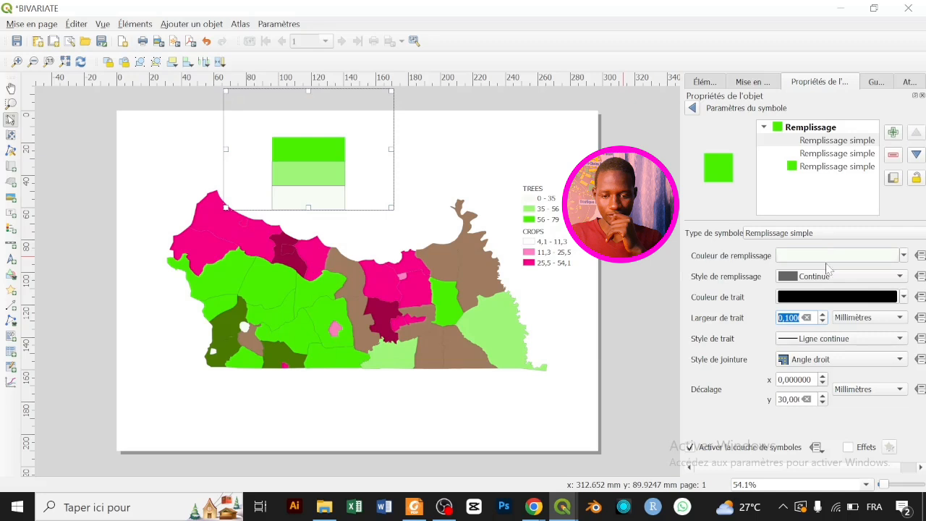
- Give the top band a 0.1 mm stroke in the Ligne continue style, then leave the symbol settings and deselect the shape
left_click(823, 321)
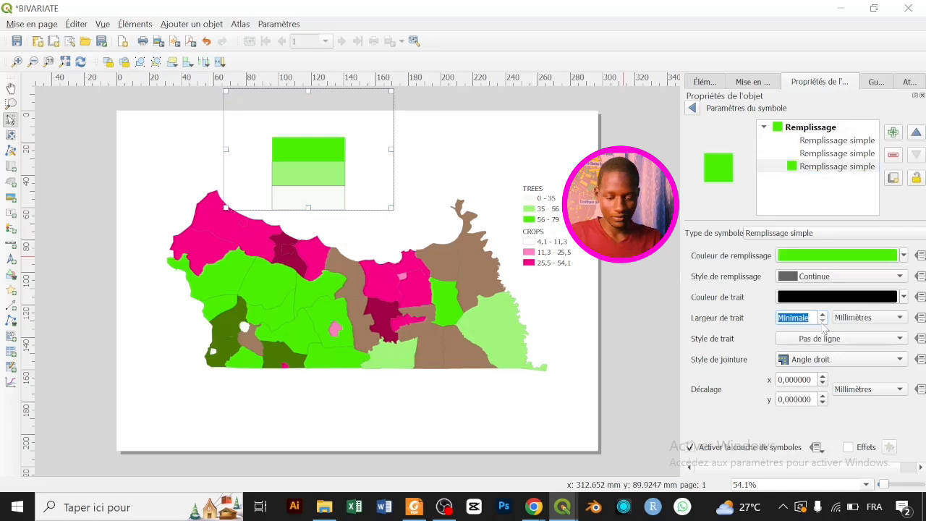
type("0,1")
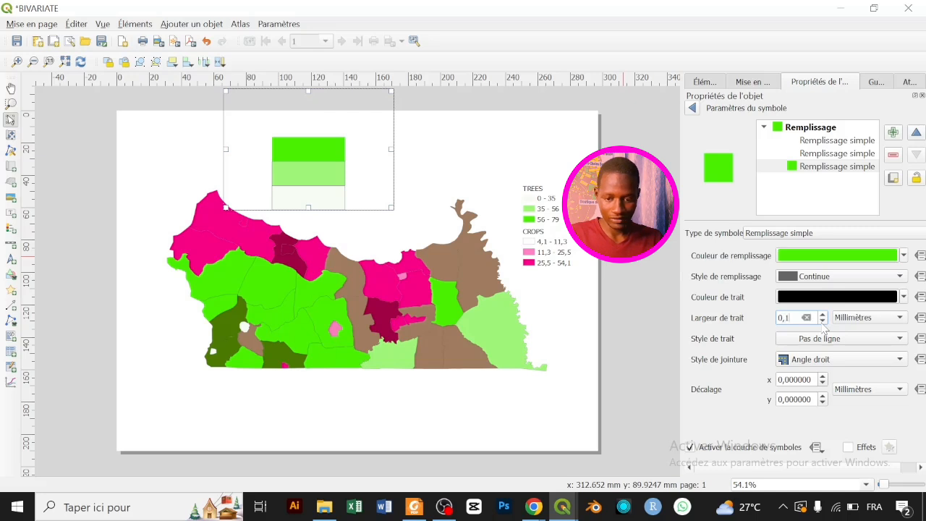
left_click(823, 339)
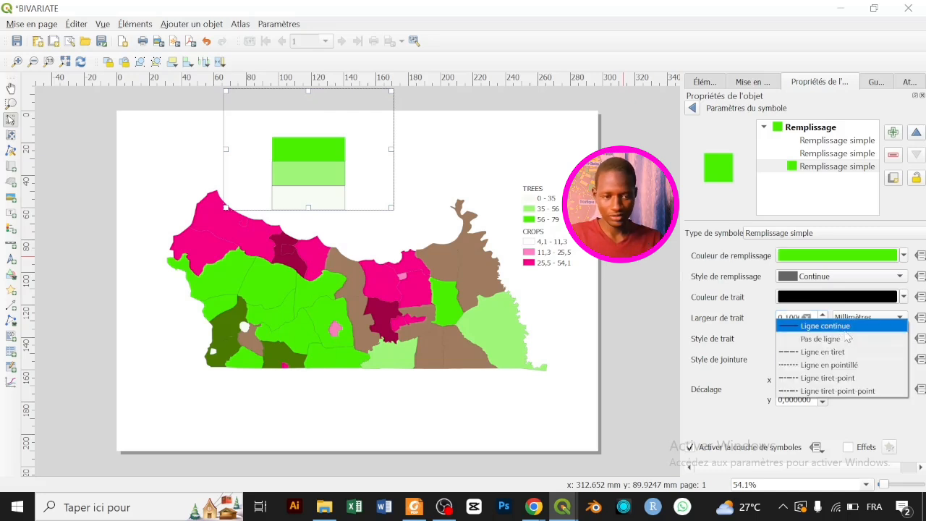
left_click(840, 324)
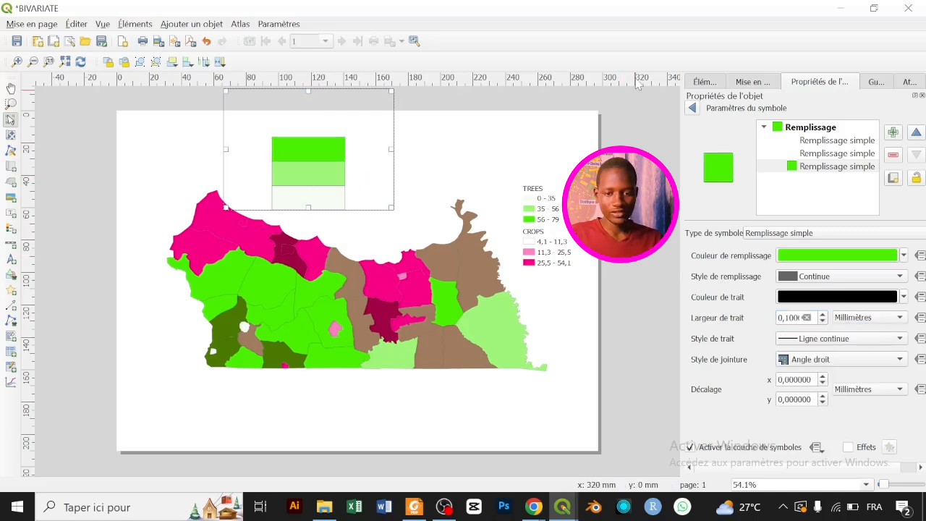
left_click(691, 109)
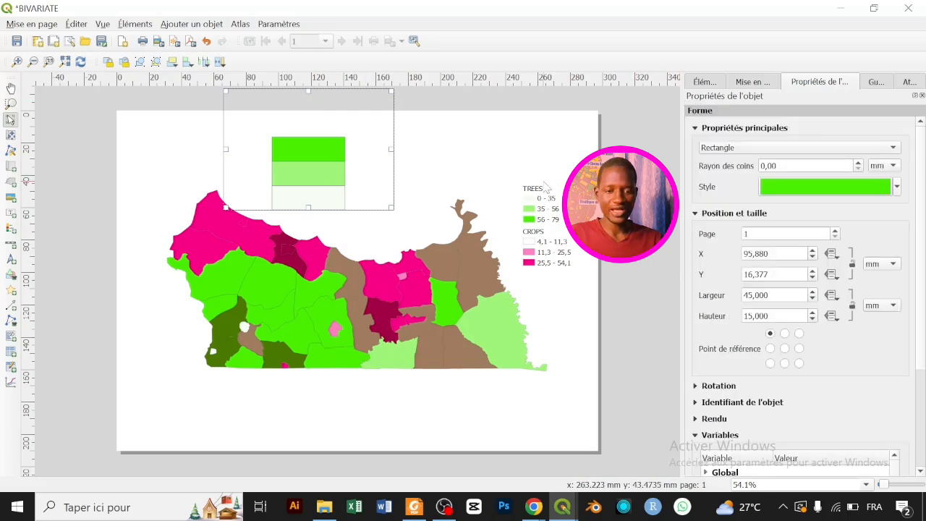
left_click(670, 255)
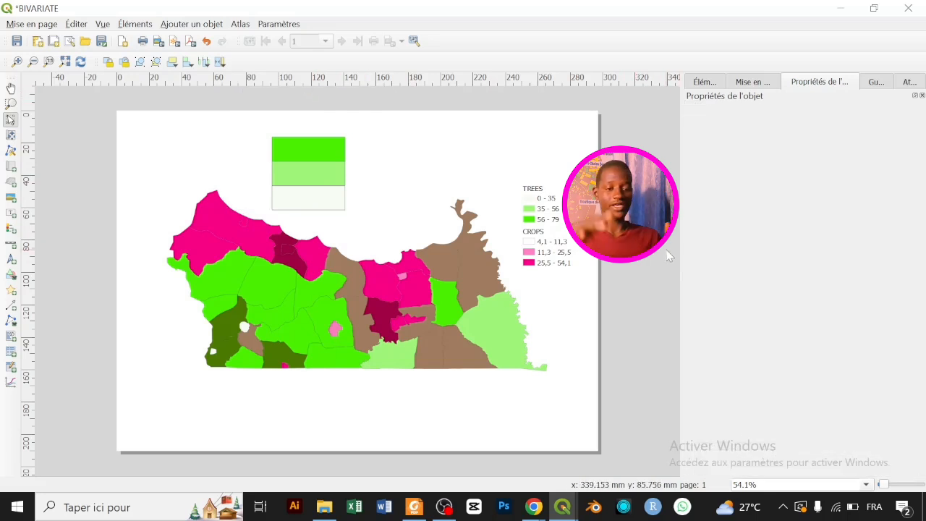
- Move the green banded shape eastward in the blank area above the map and make a copy of it
left_click(305, 174)
left_click(313, 148)
left_click_drag(313, 148, 412, 146)
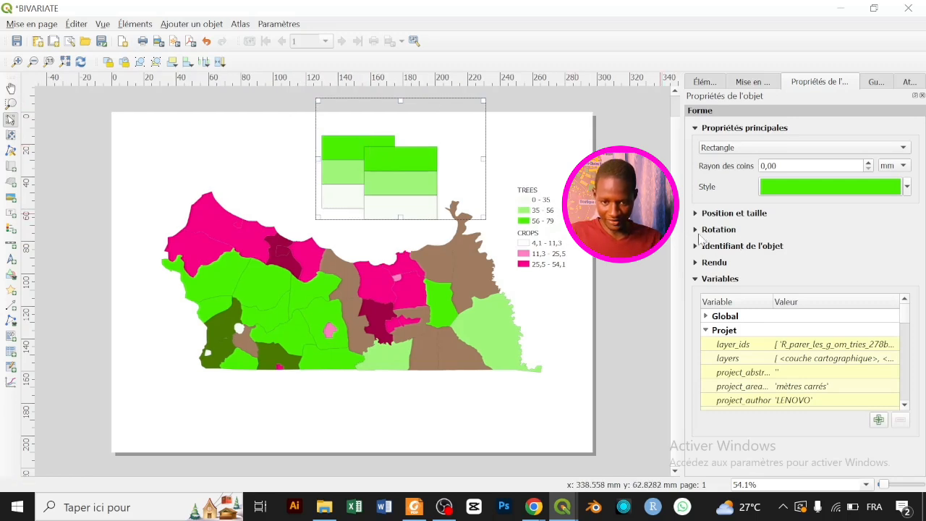
- Set the rotation of the copied green banded shape to 90°
left_click(699, 231)
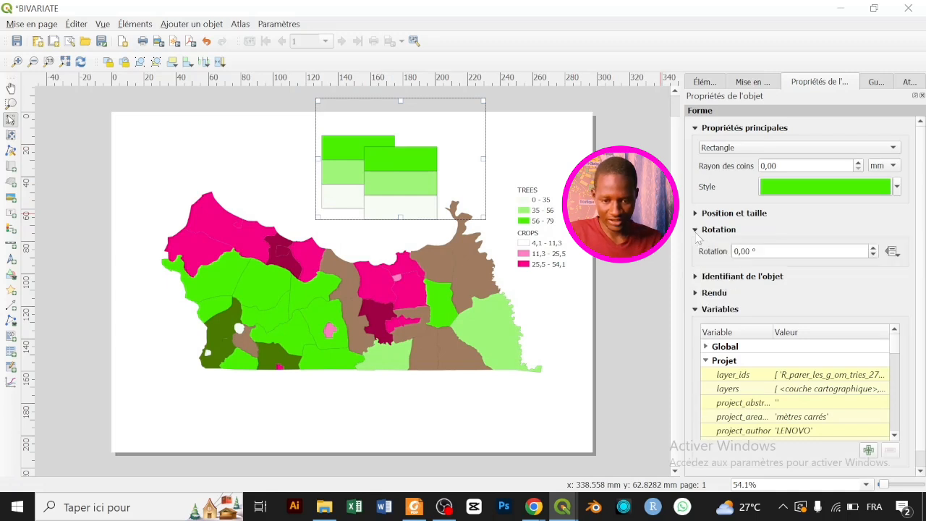
left_click(734, 251)
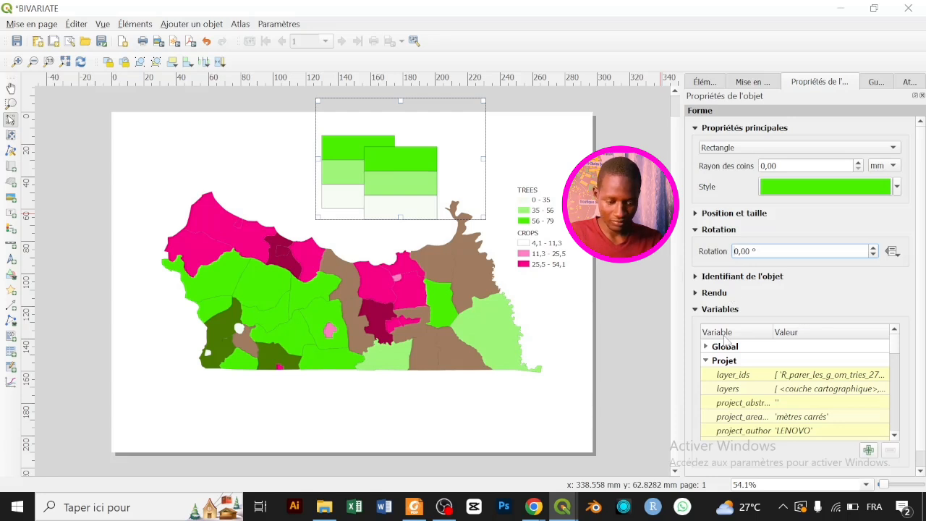
type("9")
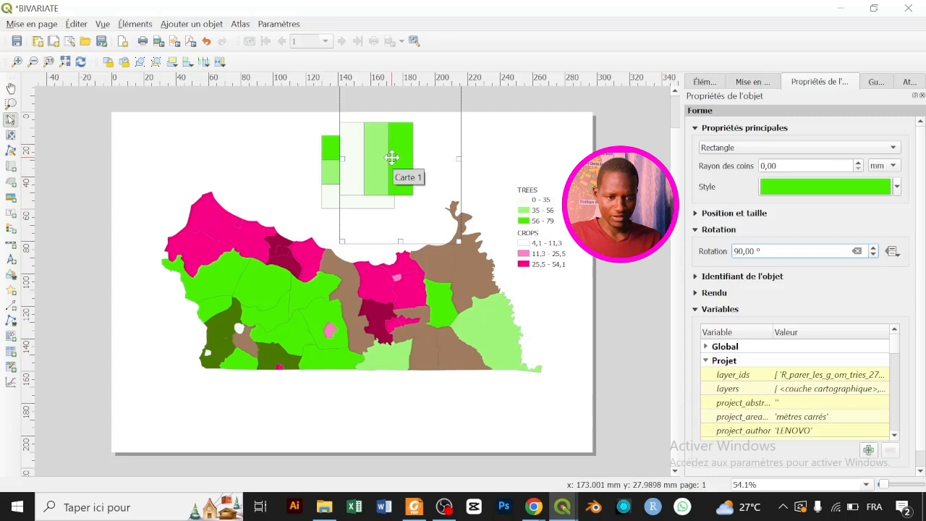
- Move the rotated copy roughly over the original green bands and fill its bright green band with the magenta sampled from the CROPS 25,5 - 54,1 class
left_click_drag(392, 157, 394, 179)
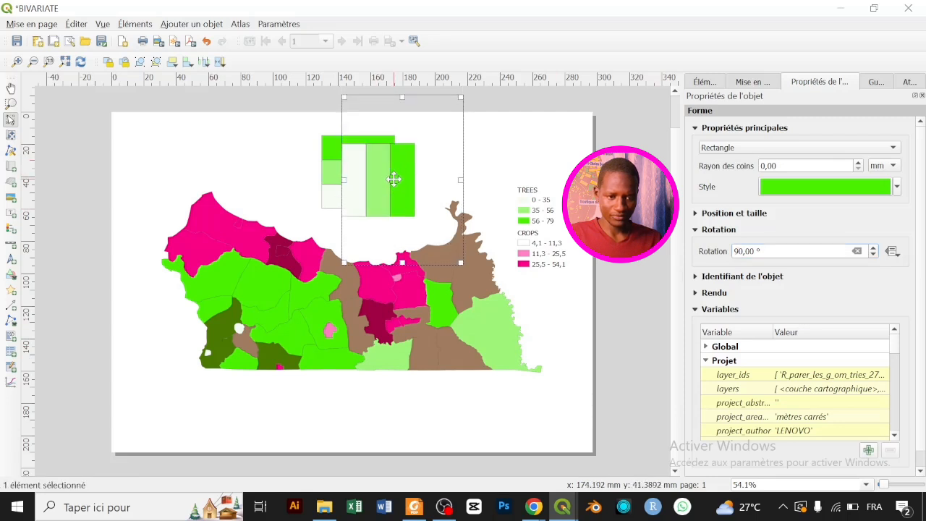
left_click_drag(393, 179, 389, 168)
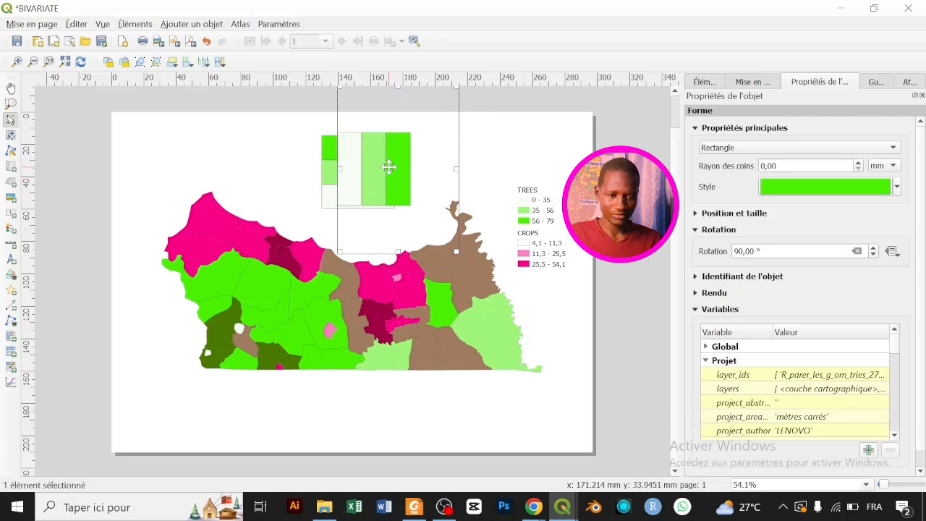
left_click(818, 186)
left_click(837, 168)
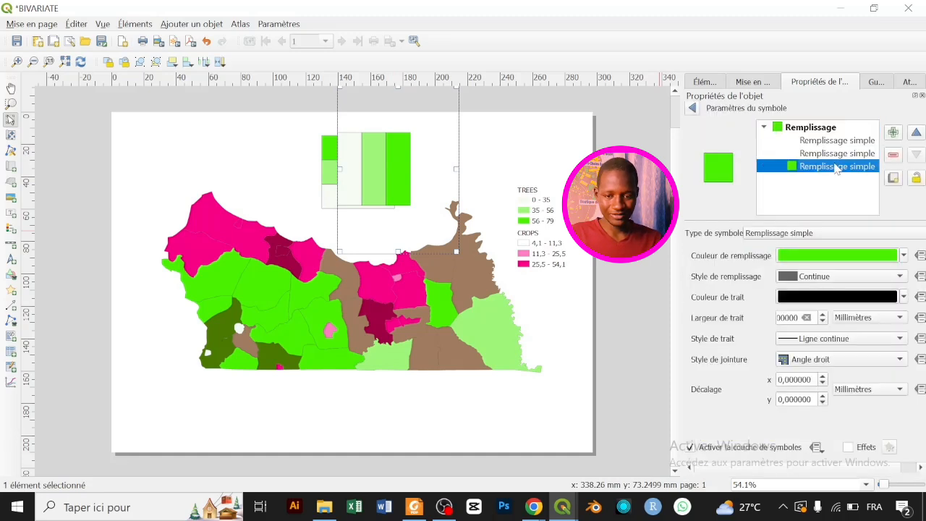
left_click(904, 257)
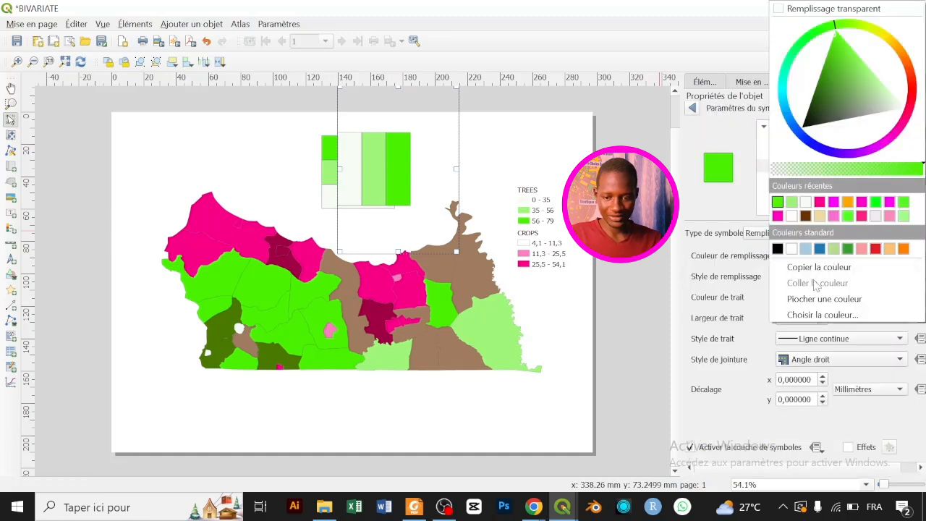
left_click(809, 299)
left_click(527, 267)
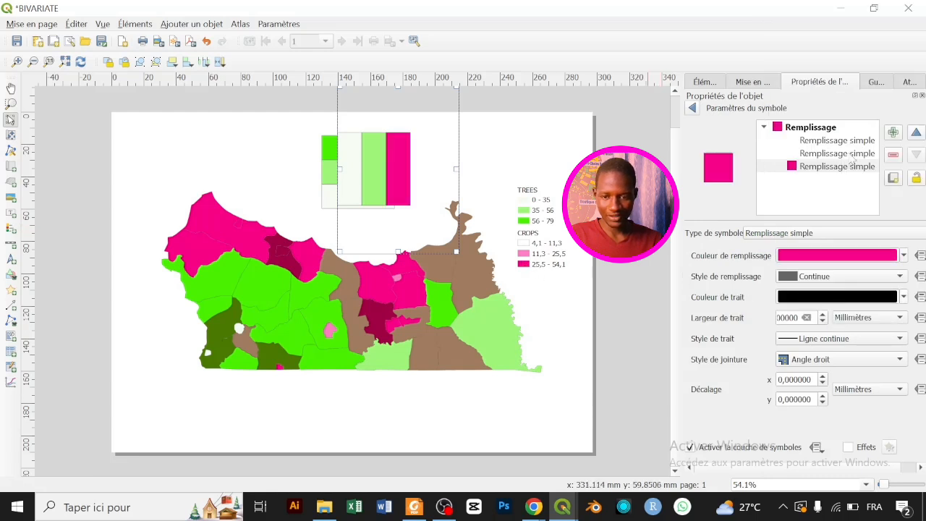
- Fill the copy's light green middle band with the pink sampled from the CROPS 11,3 - 25,5 class and its palest band with standard white
left_click(851, 154)
left_click(904, 257)
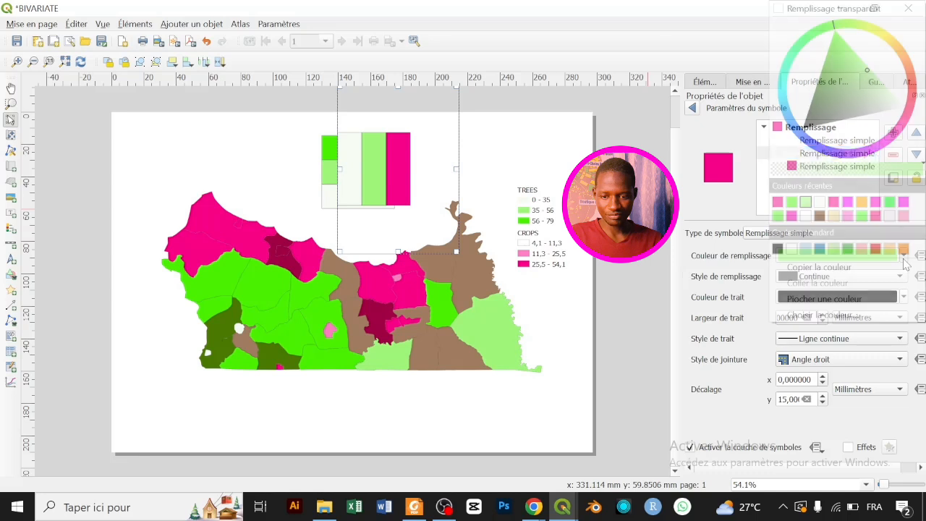
left_click(809, 300)
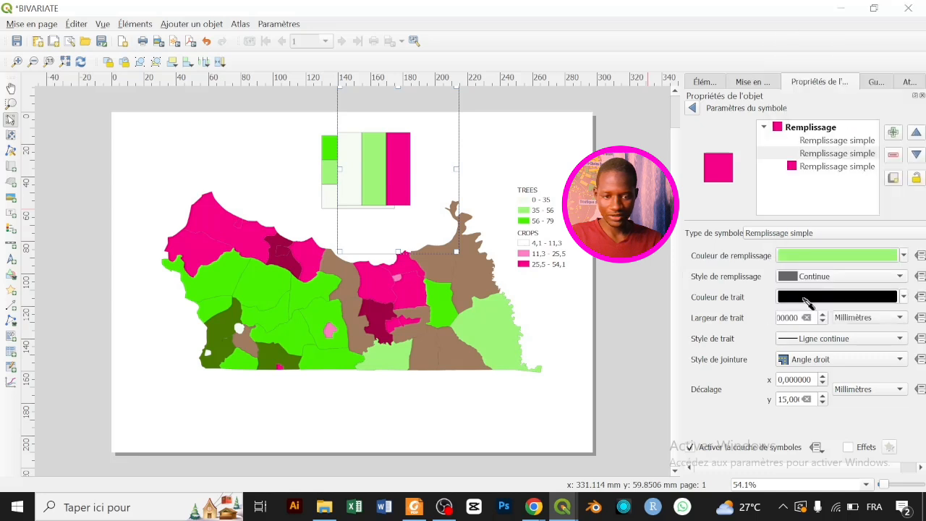
left_click(523, 254)
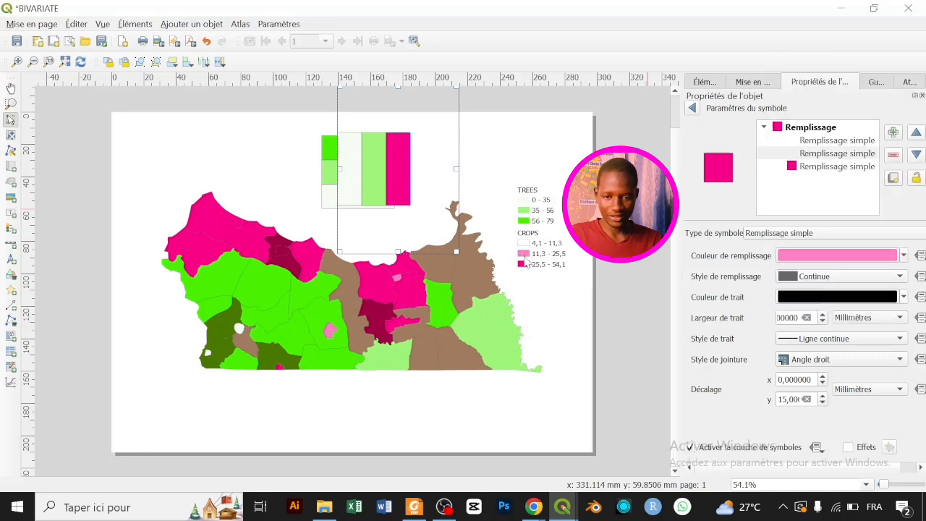
left_click(853, 142)
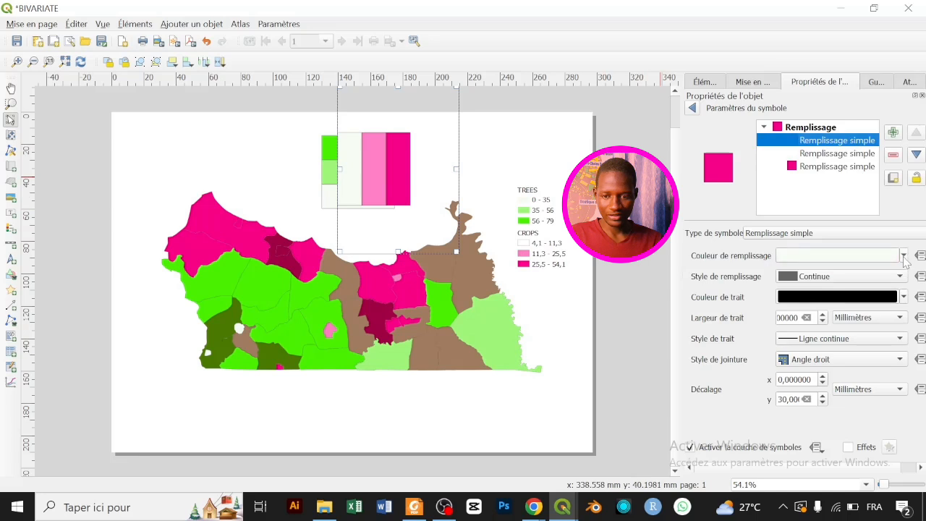
left_click(905, 256)
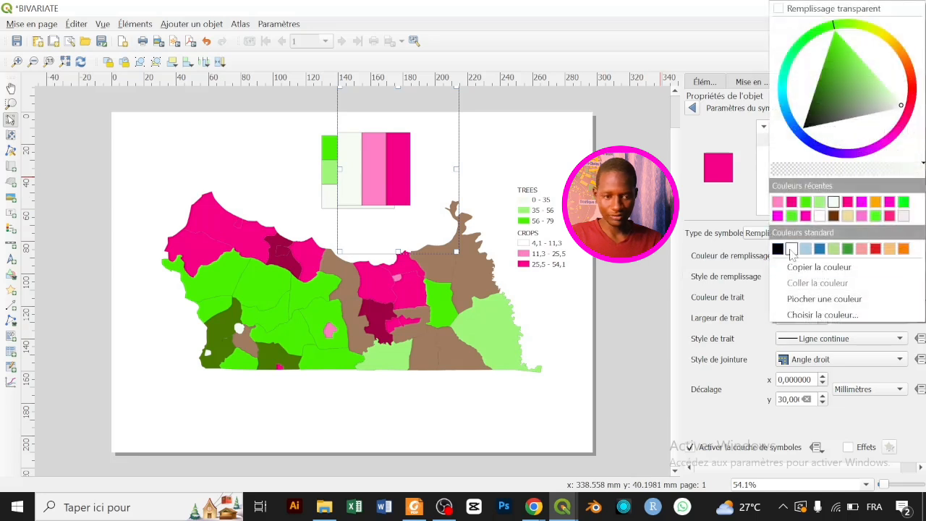
left_click(791, 250)
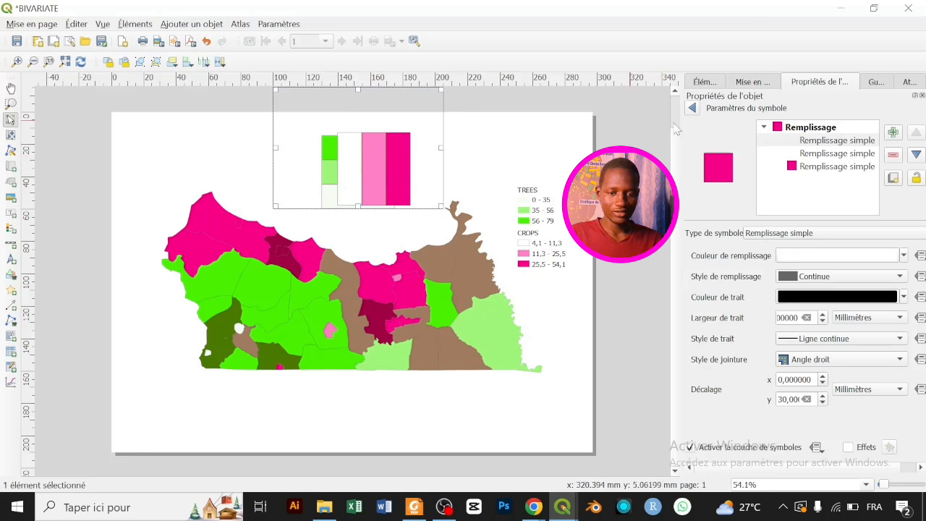
left_click(692, 107)
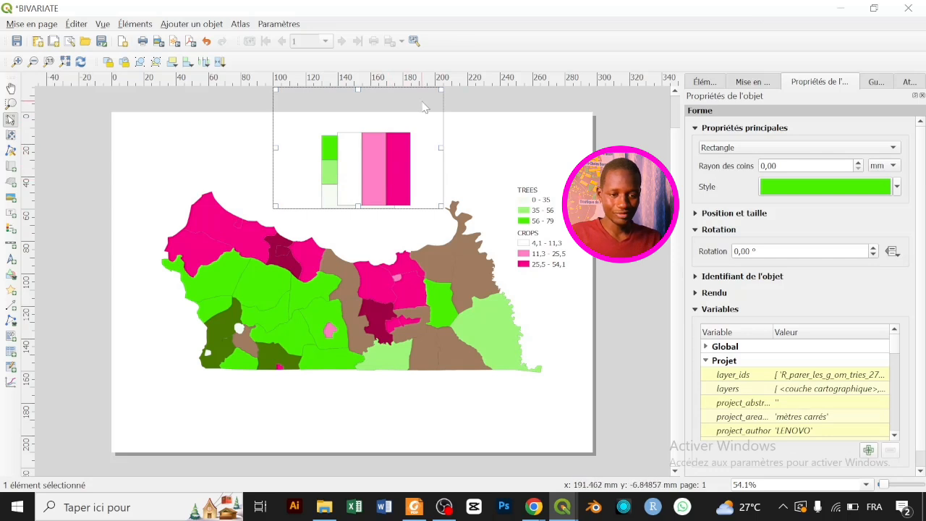
- Nudge the pink banded shape west and slightly down until it exactly covers the green banded shape
left_click(402, 197)
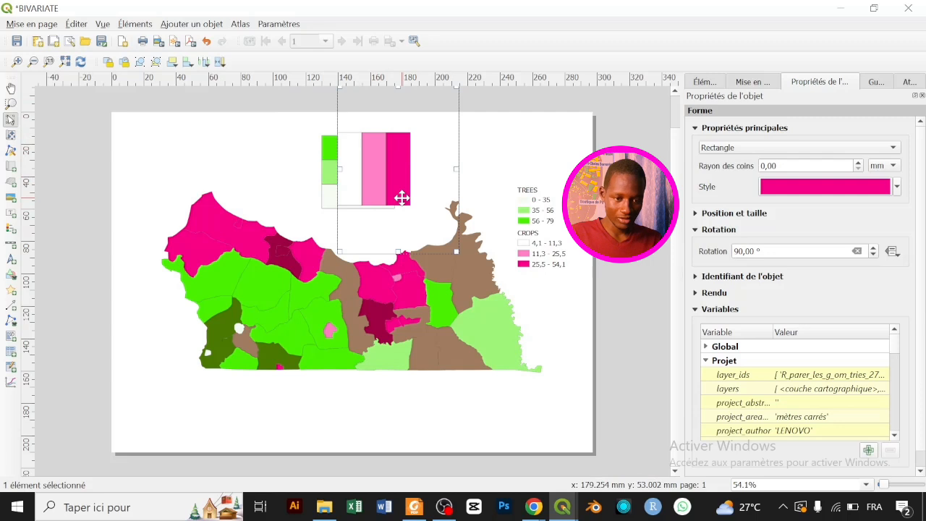
key("Left")
key("Left")
key("Left")
key("Left")
key("Left")
key("Left")
key("Left")
key("Left")
key("Left")
key("Left")
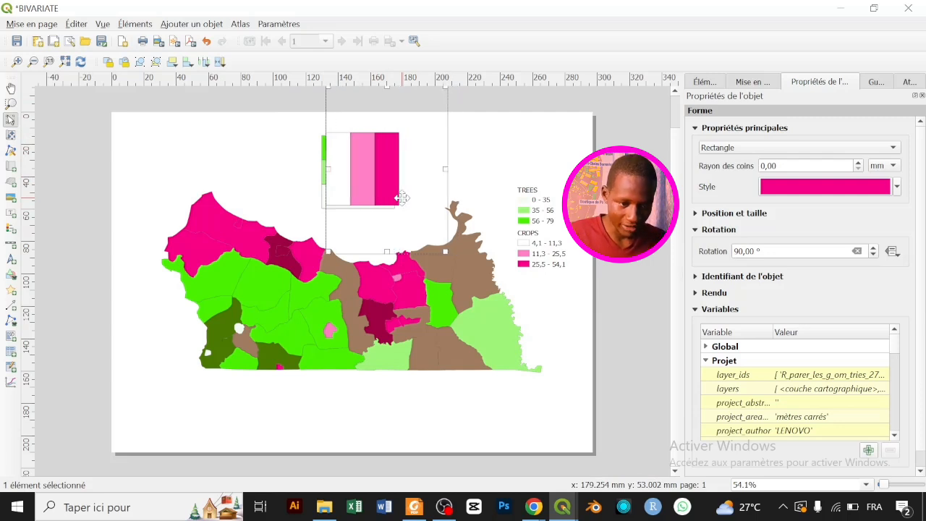
key("Down")
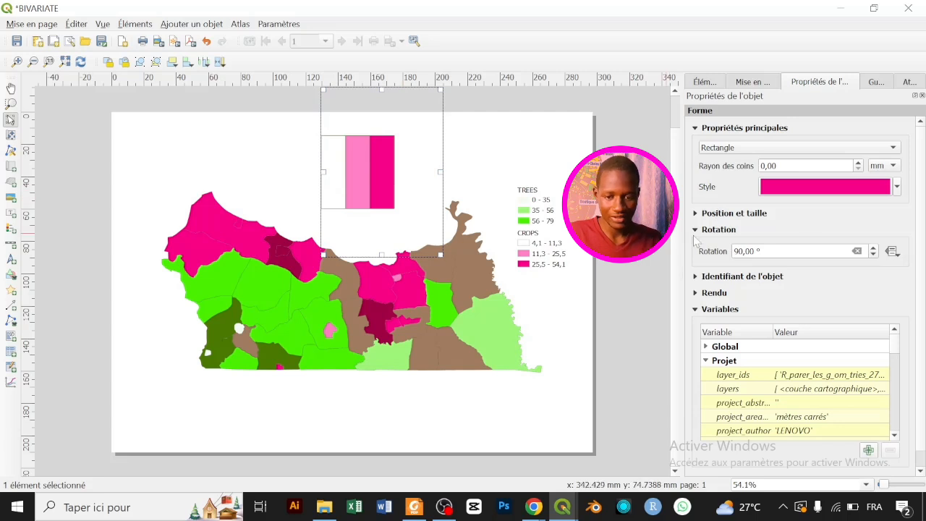
- Set the pink banded shape's blending mode to Multiplier and deselect it
left_click(695, 293)
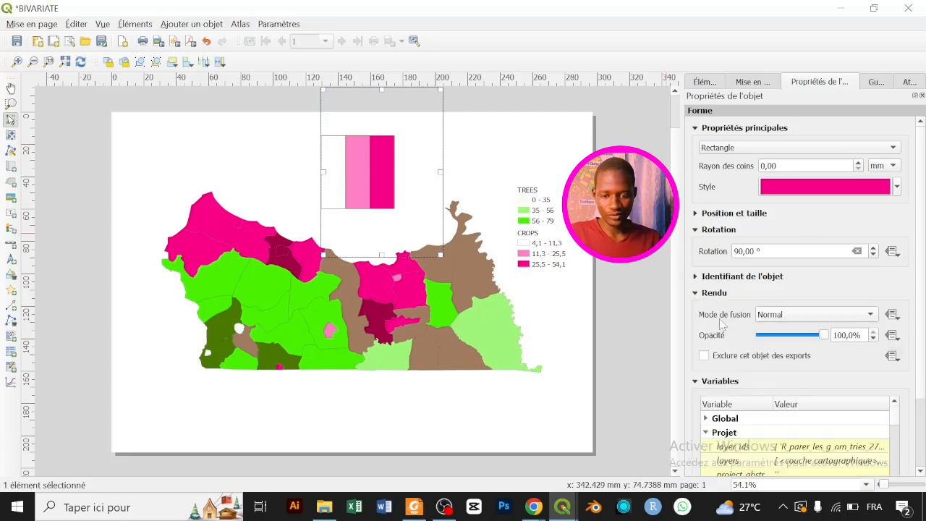
left_click(798, 315)
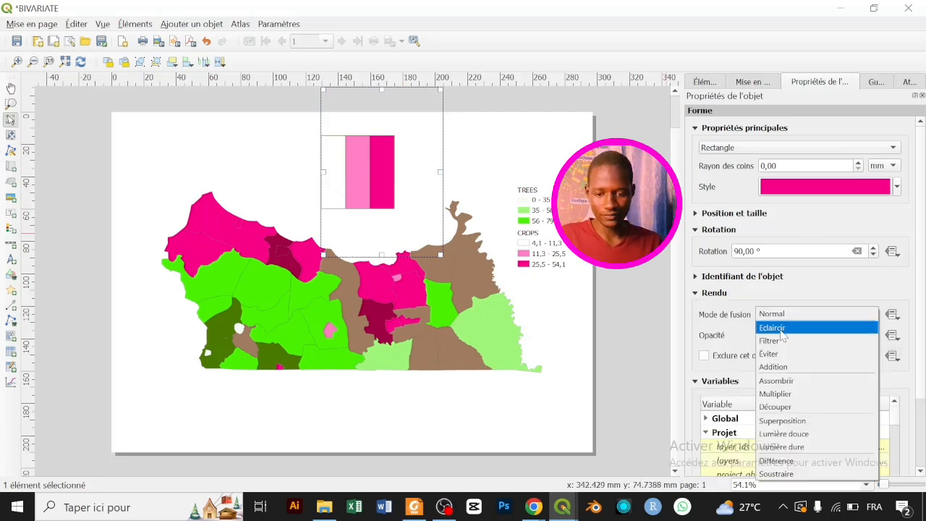
left_click(786, 394)
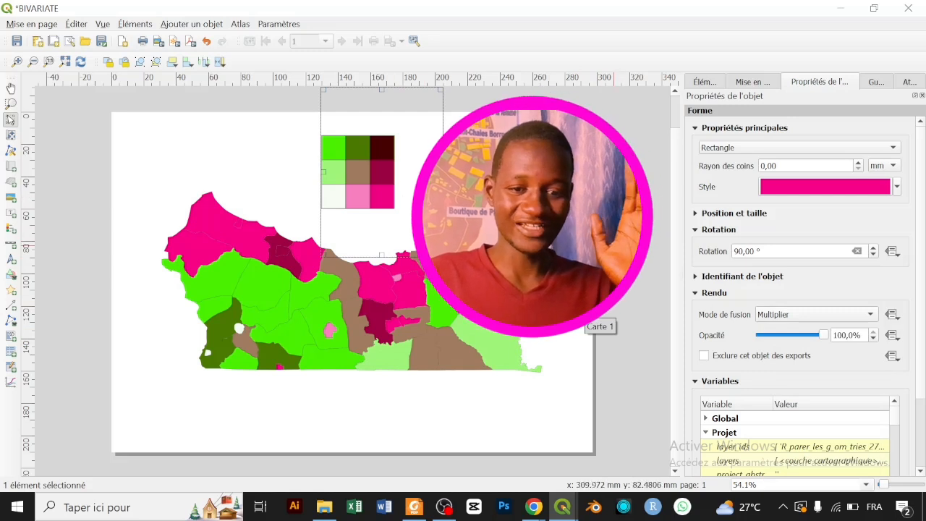
left_click(436, 187)
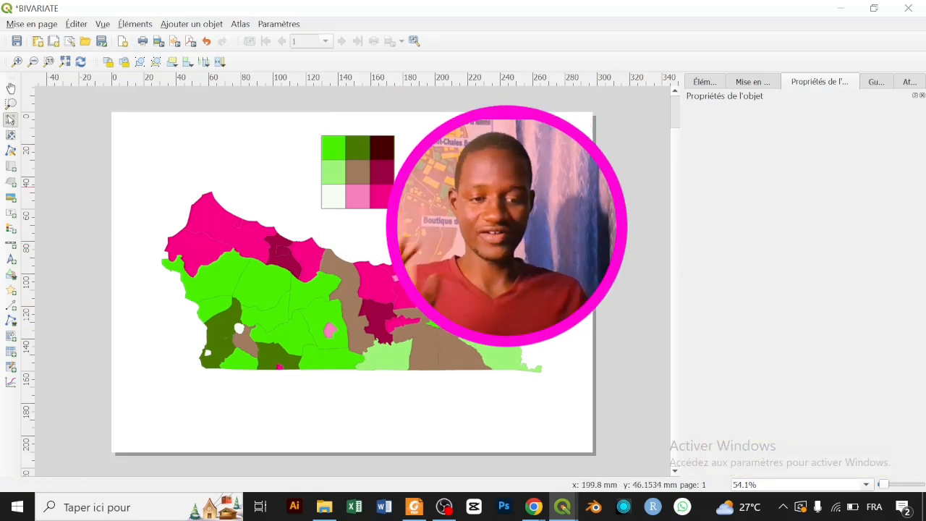